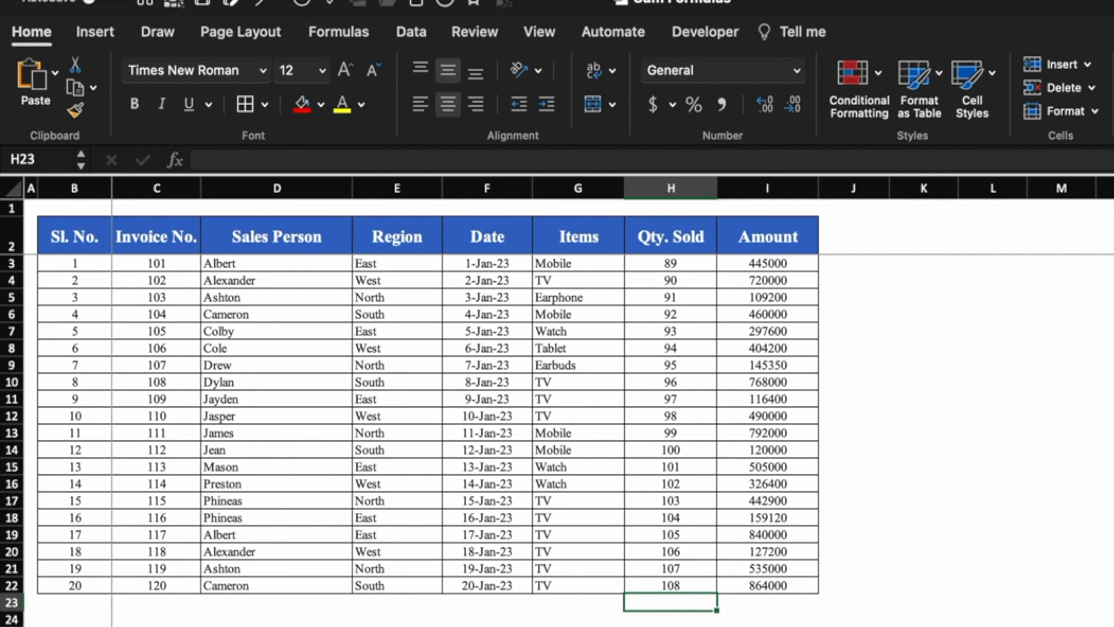
- Examine the text entries in the Items column and the numbers in the Qty. Sold column
left_click(597, 314)
left_click(595, 364)
left_click(593, 433)
left_click(593, 483)
left_click(676, 263)
left_click(681, 303)
left_click(675, 367)
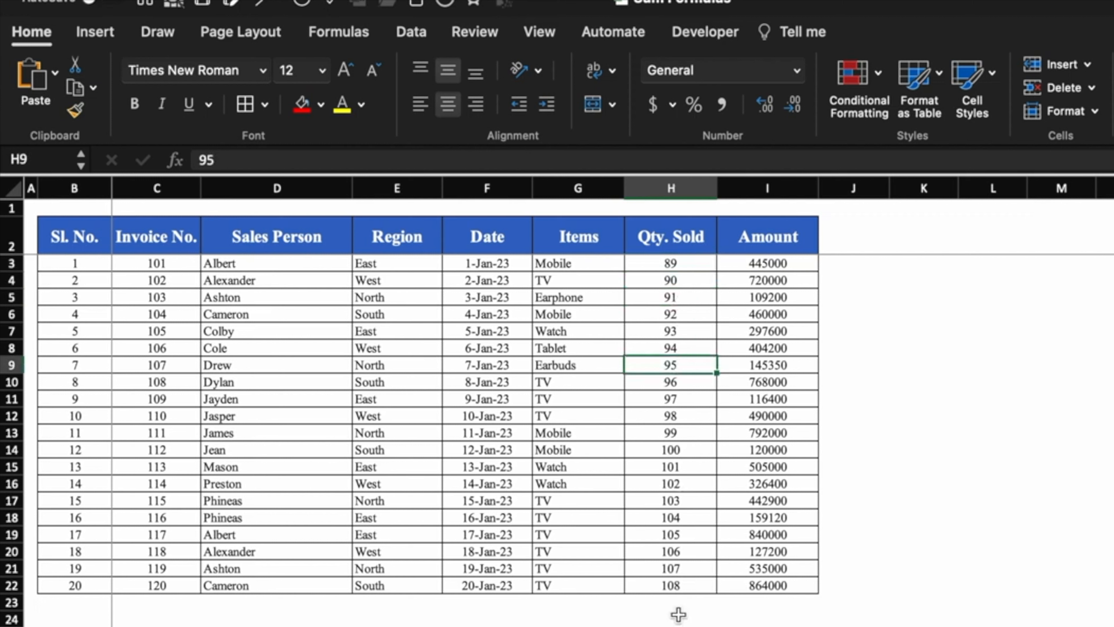
- Count the numeric Qty. Sold entries by entering =COUNT(H3:H22) in cell H23
left_click(678, 605)
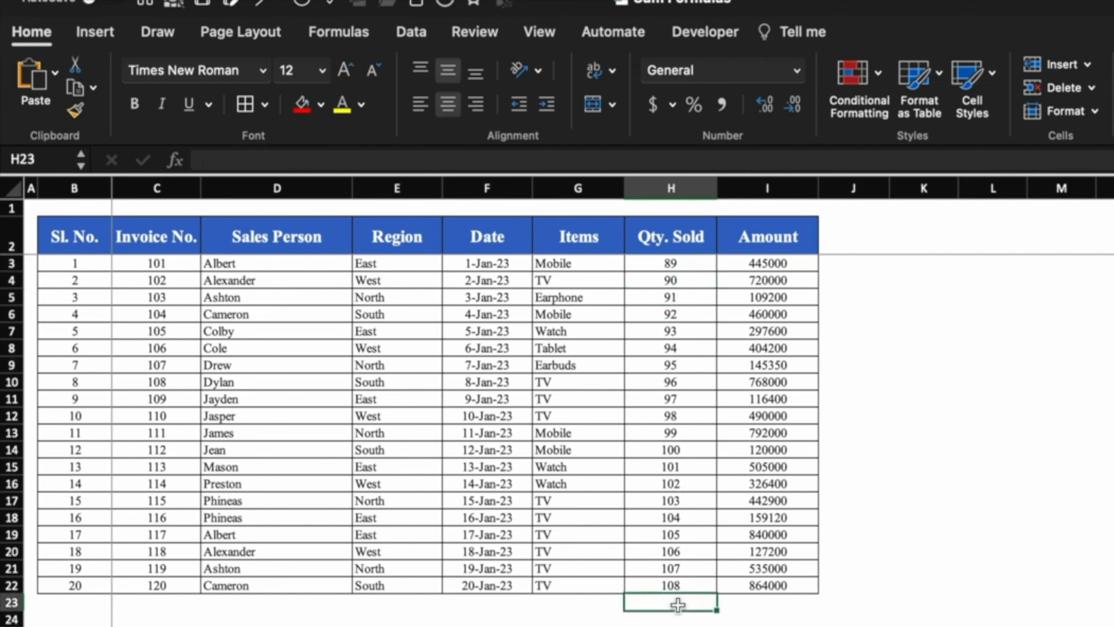
type("=")
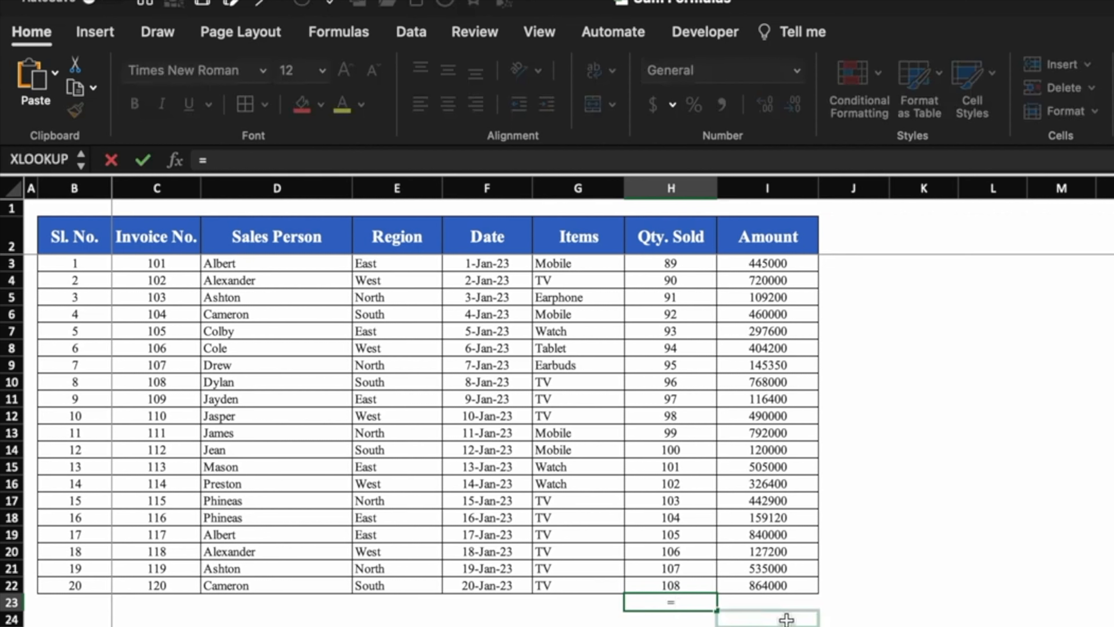
type("COUNT(")
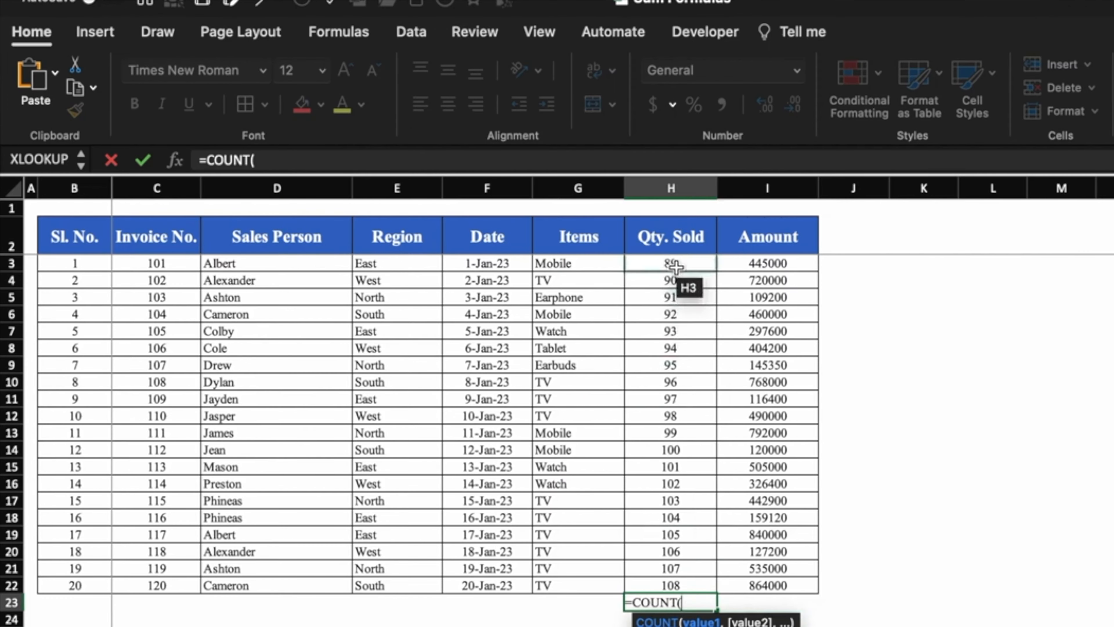
left_click_drag(551, 220, 552, 293)
left_click_drag(672, 356, 674, 585)
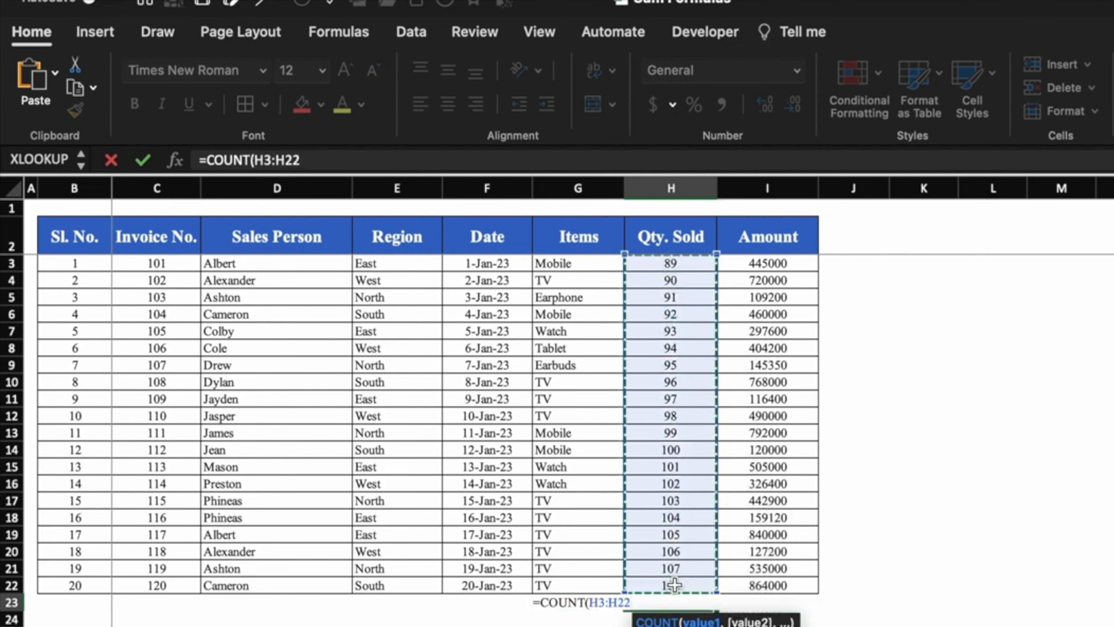
type(")")
key("Return")
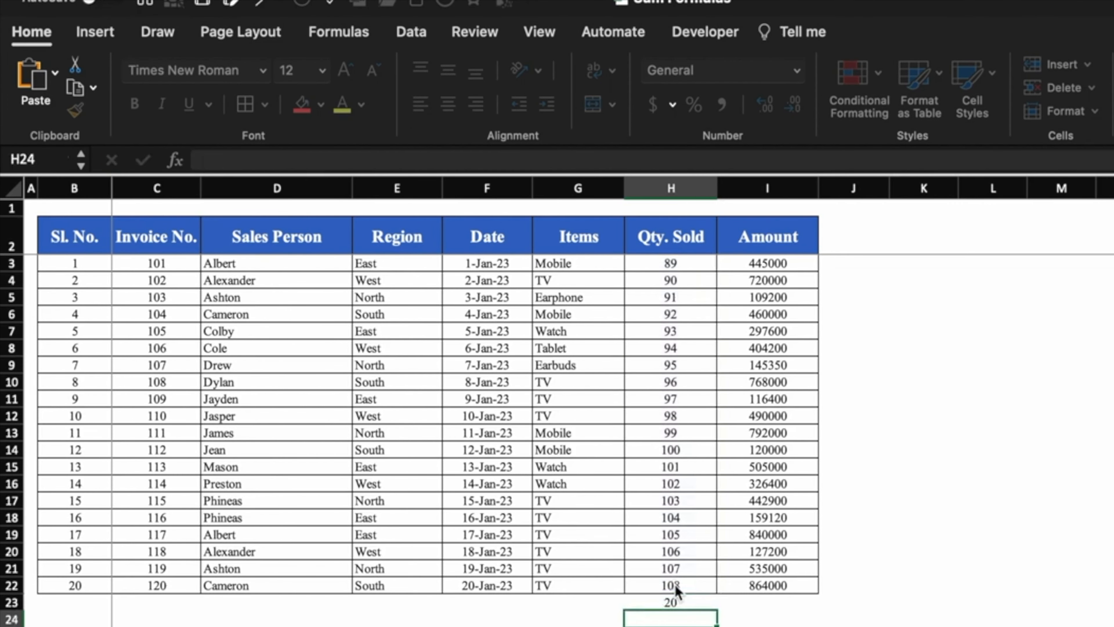
left_click(688, 608)
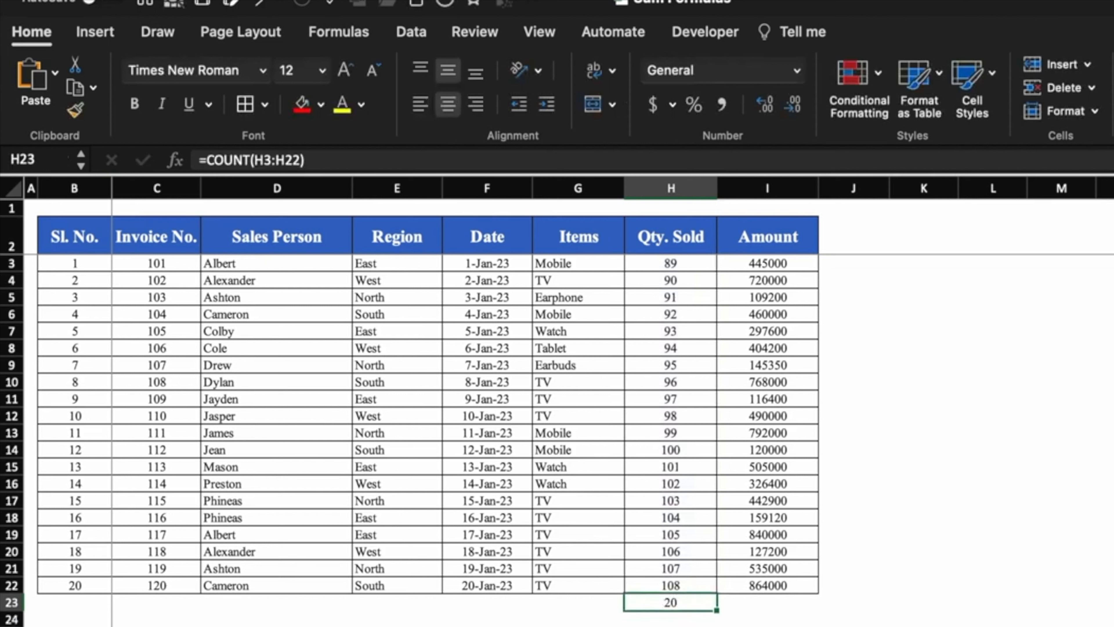
- Enter =COUNT(G3:G22) in cell G23 to try COUNT on the text entries in the Items column
left_click(585, 603)
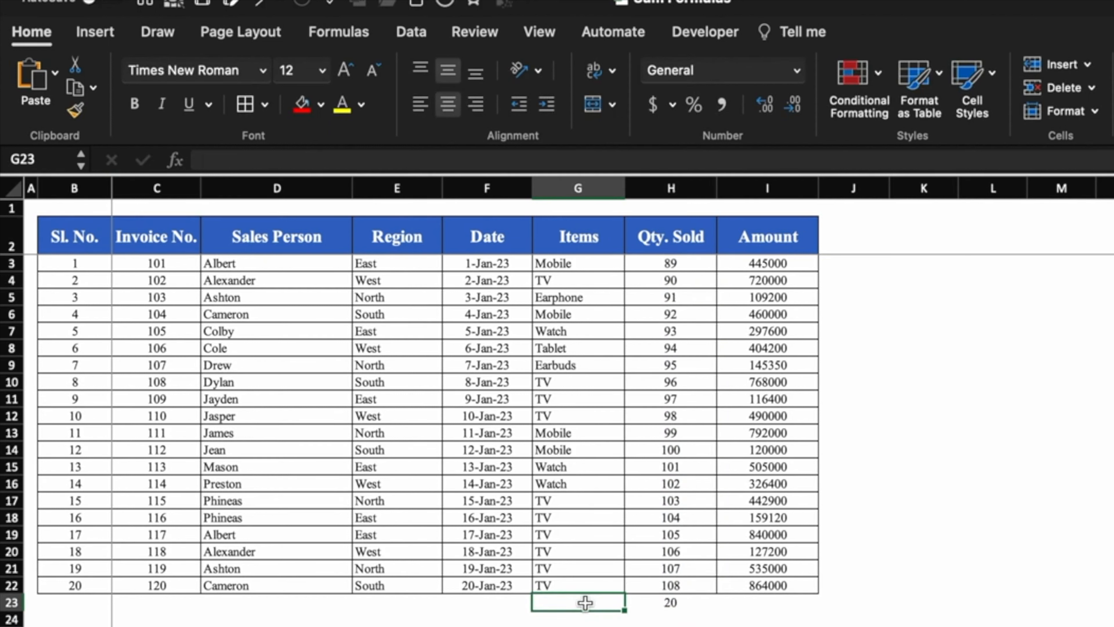
type("=")
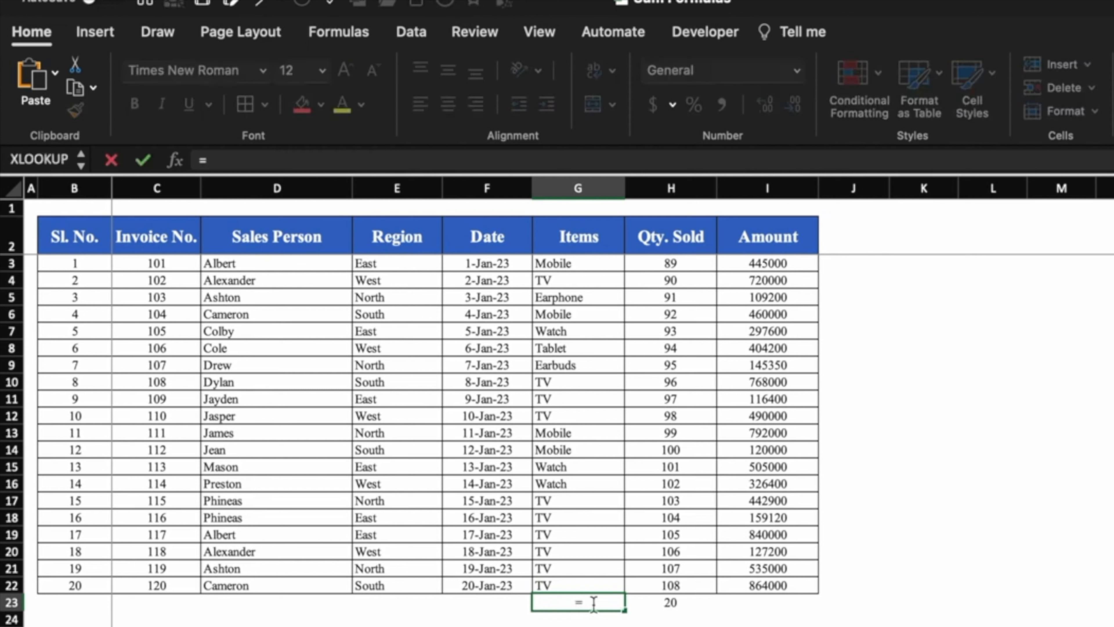
type("count")
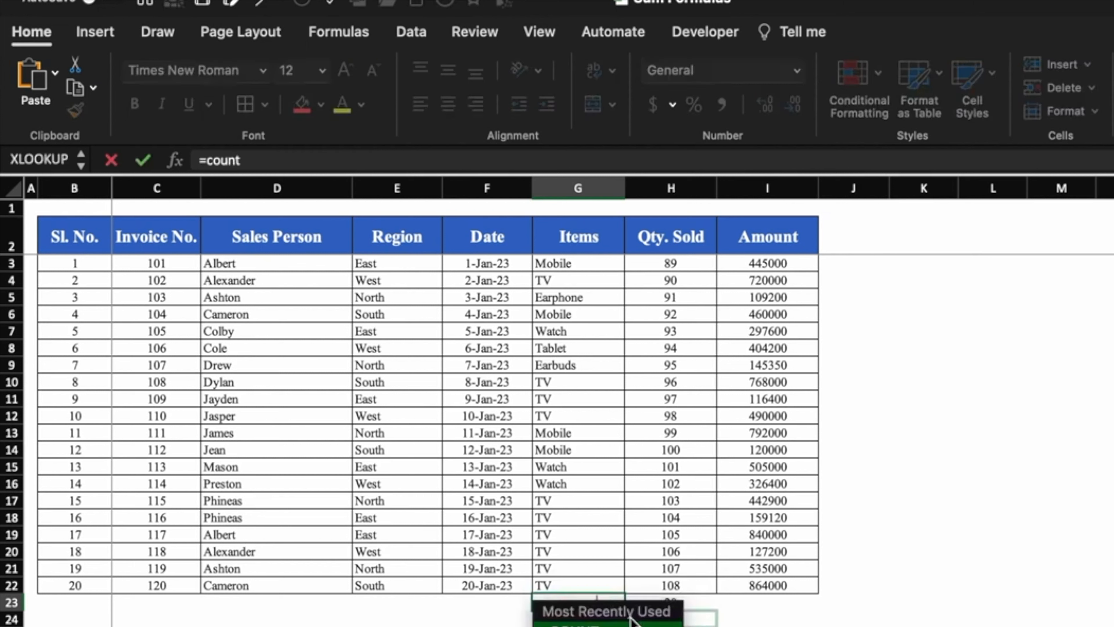
type("(")
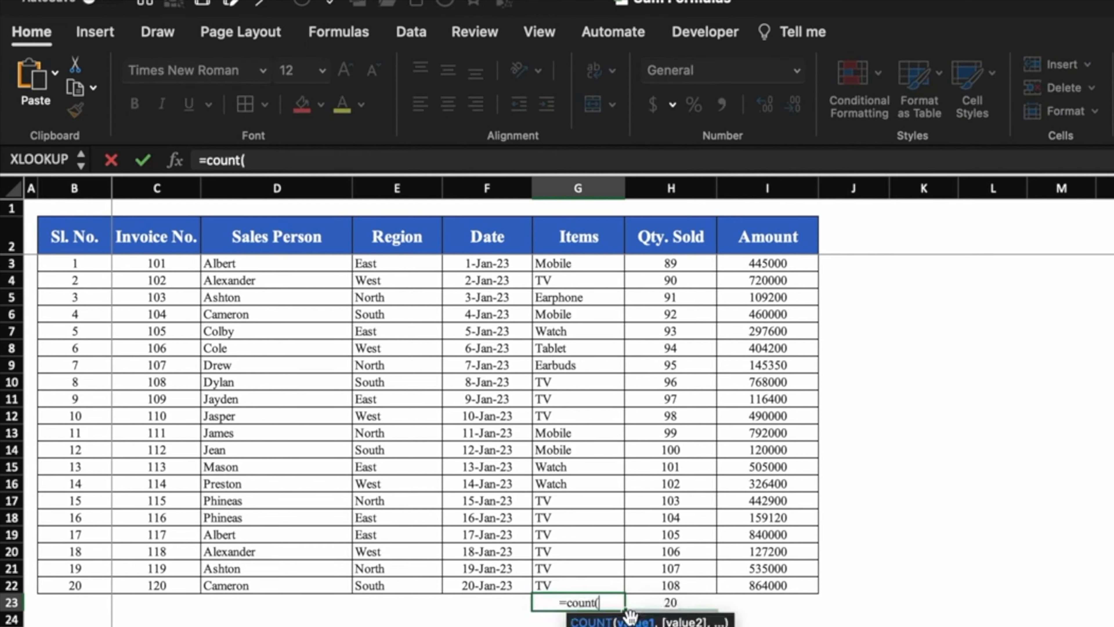
left_click(569, 262)
left_click_drag(569, 263, 572, 582)
type(")")
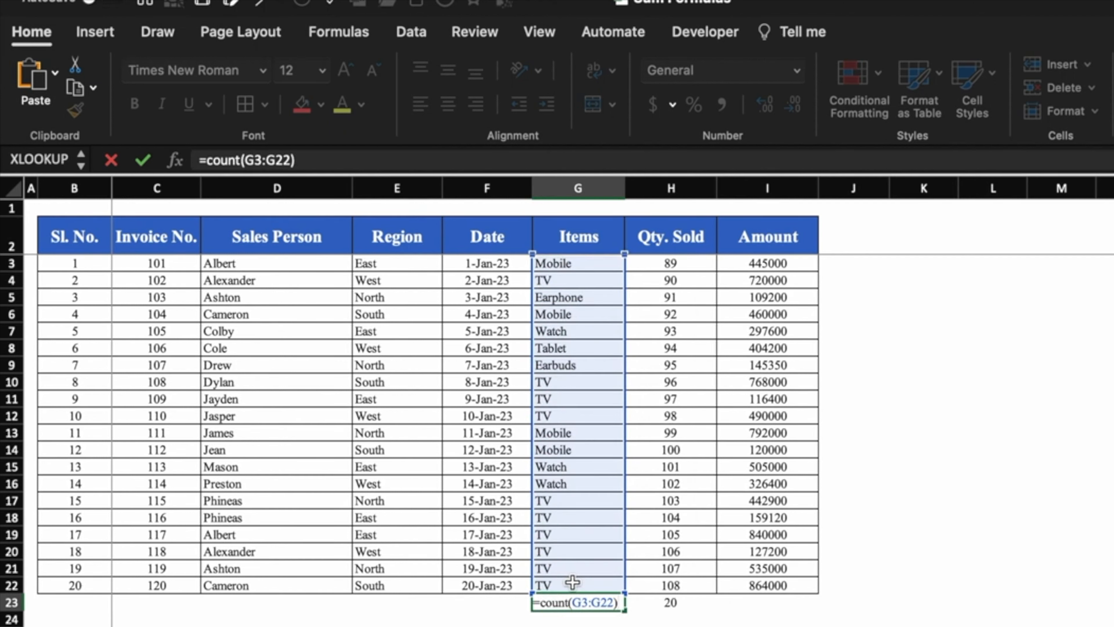
key("Return")
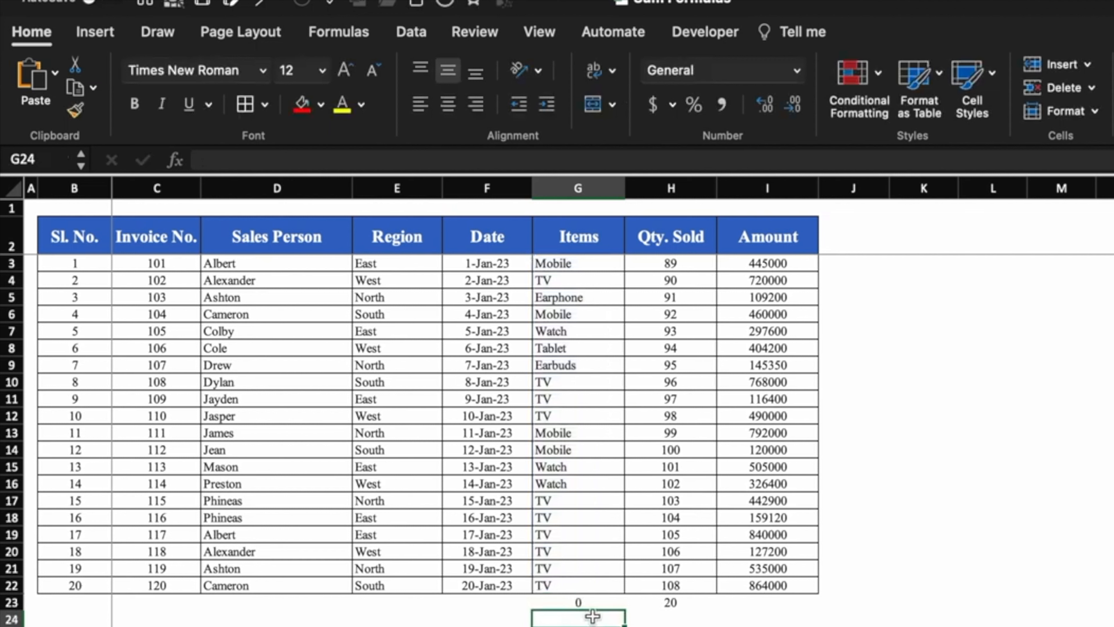
left_click(593, 602)
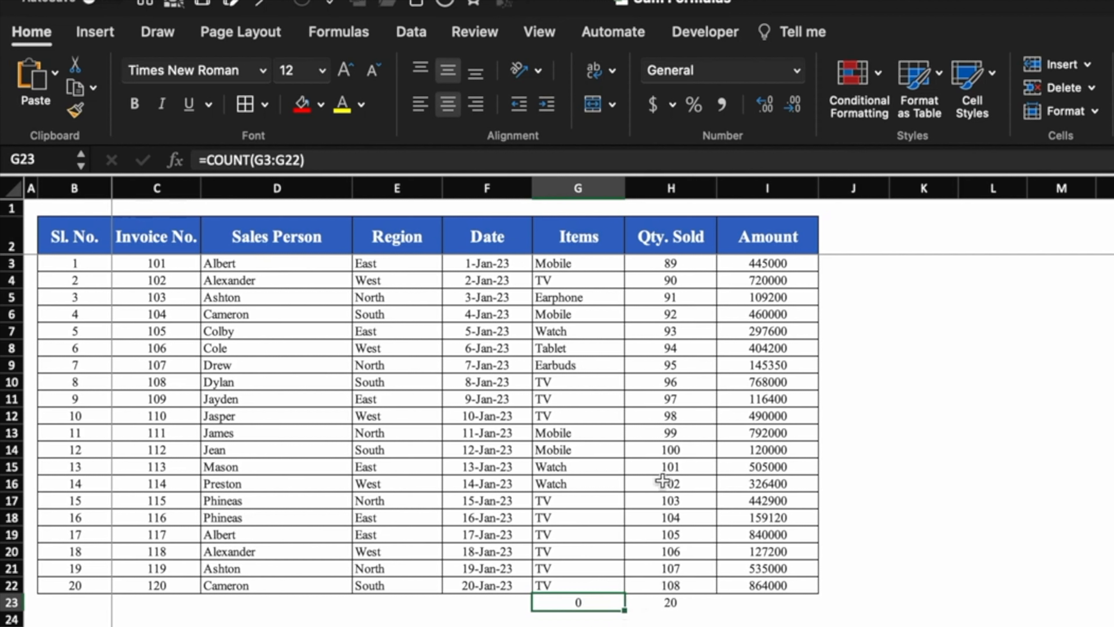
- Compare the Qty. Sold numbers with the Items text around rows 14 to 17
left_click(666, 450)
left_click(671, 474)
left_click(672, 496)
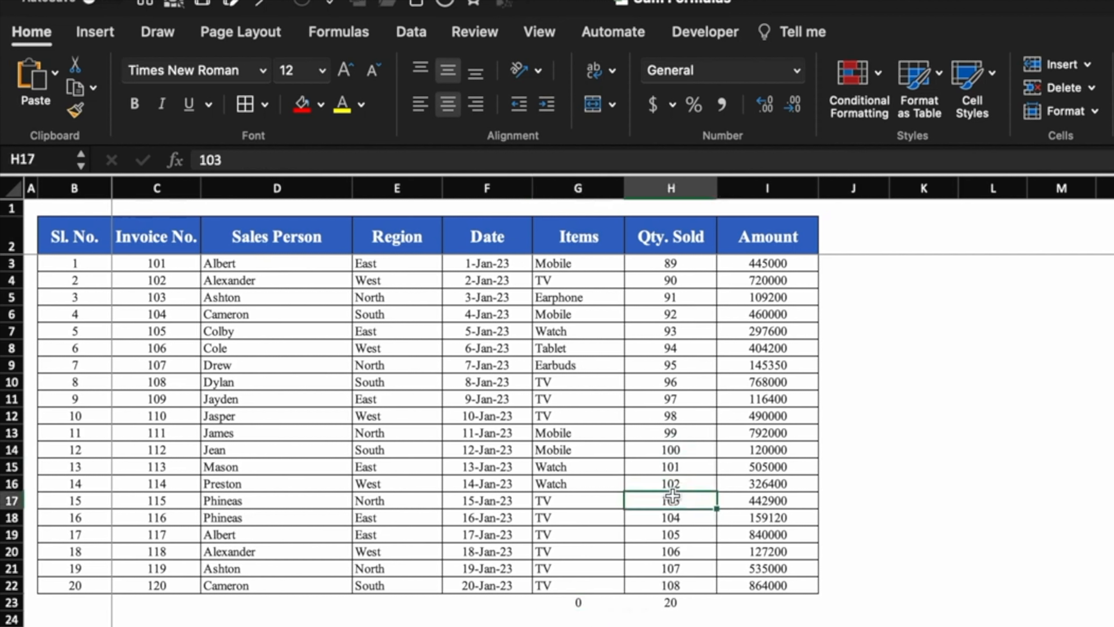
left_click(588, 466)
left_click(587, 482)
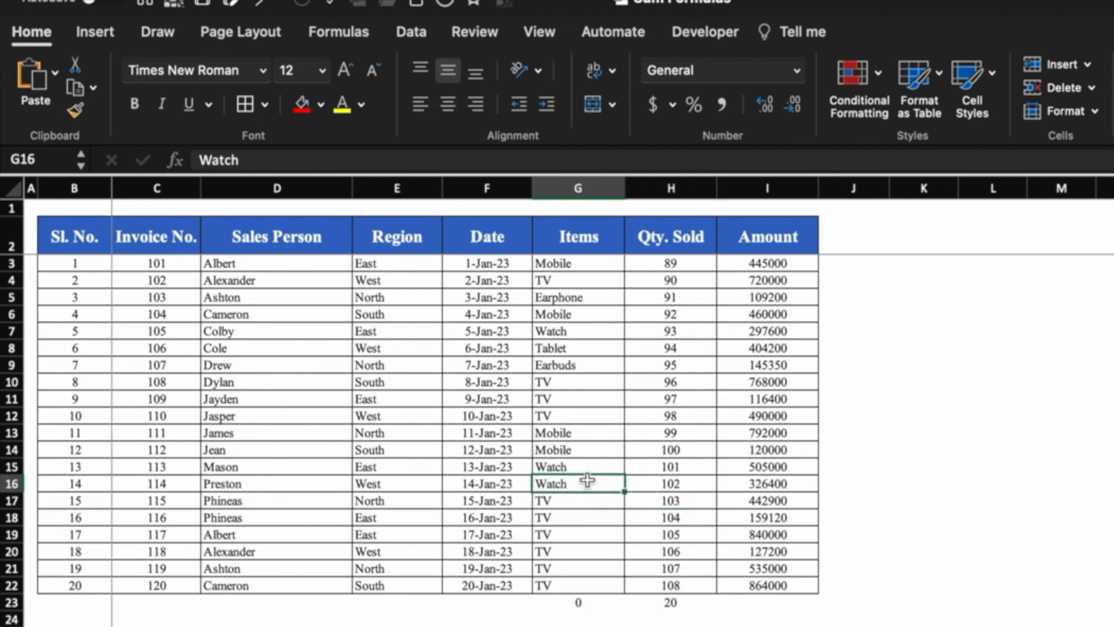
left_click(589, 502)
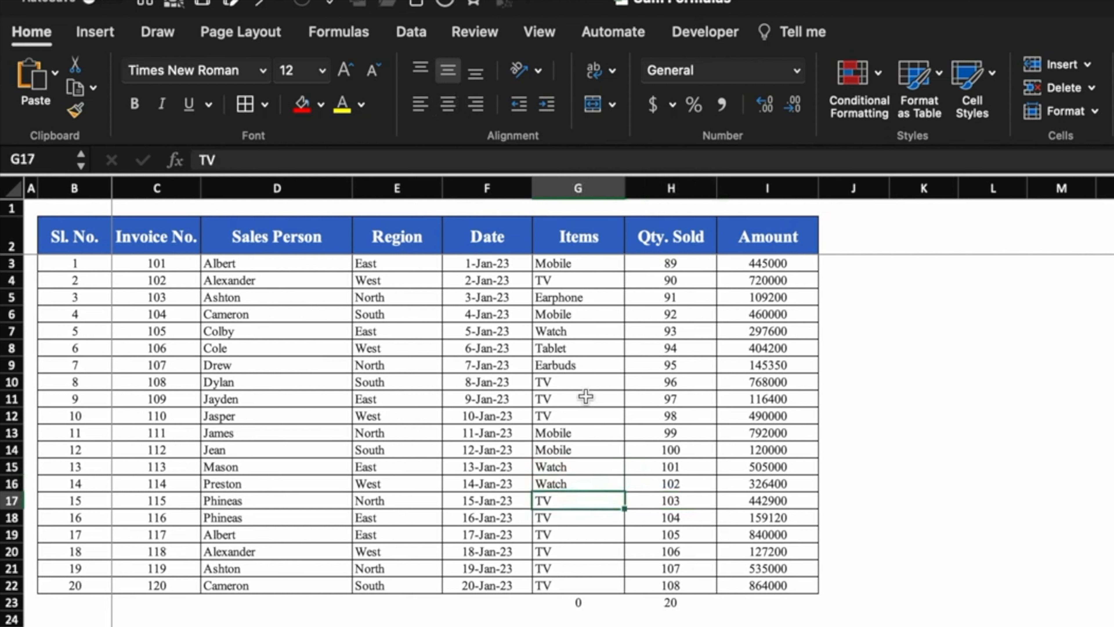
- Replace the items in G10:G12 with the numbers 1, 2 and 3 and check the COUNT formula in G23
left_click(579, 382)
type("1")
key("Return")
type("2")
key("Return")
type("3")
key("Return")
left_click(598, 604)
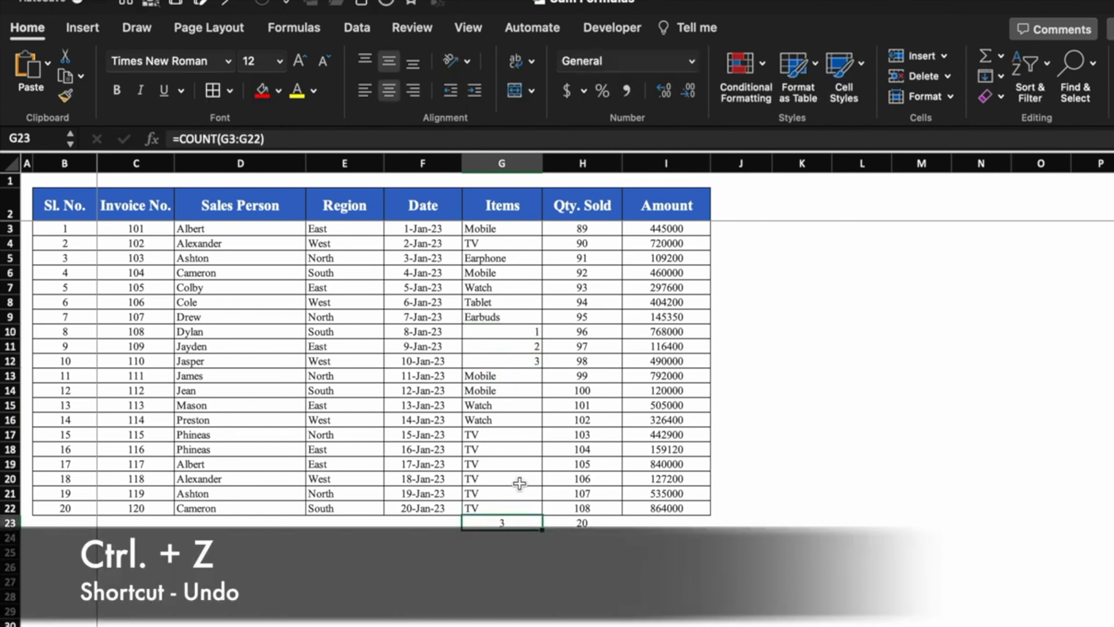
- Undo the three number entries in G10:G12 and the COUNT formula in G23
key("ctrl+z")
key("ctrl+z")
key("ctrl+z")
key("ctrl+z")
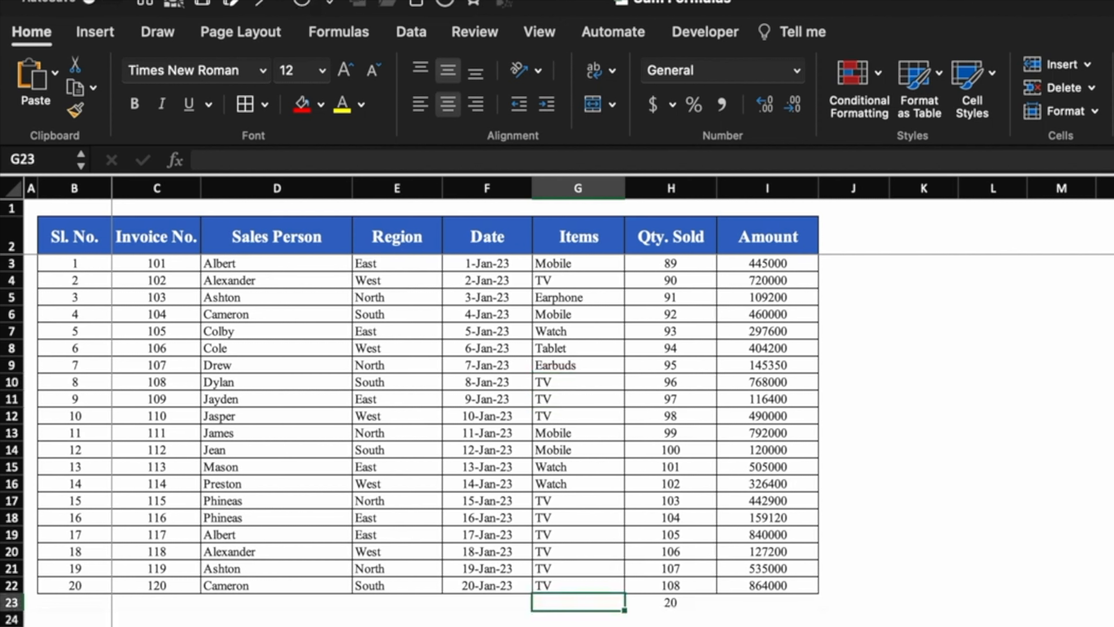
- Count all filled Items cells by entering =COUNTA(G3:G22) in cell G23
type("=")
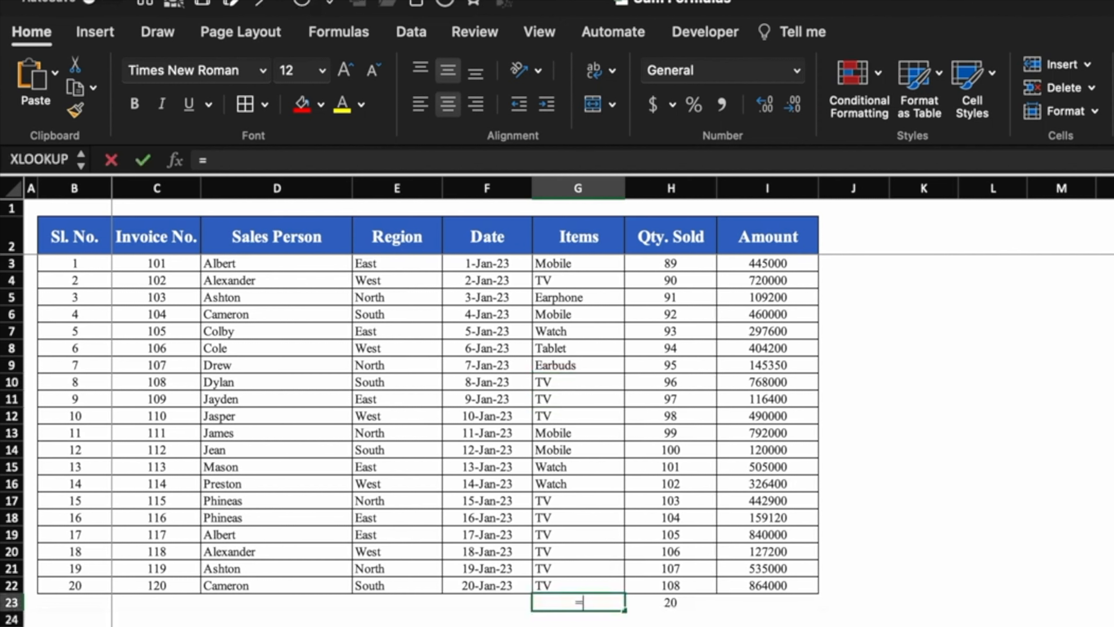
type("cou")
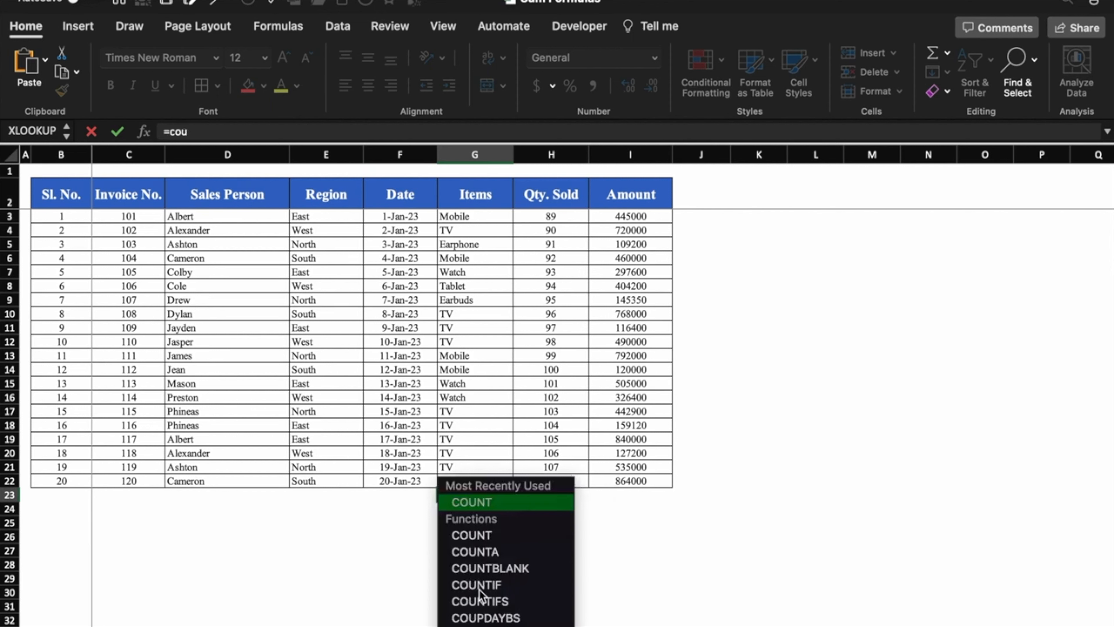
type("nt")
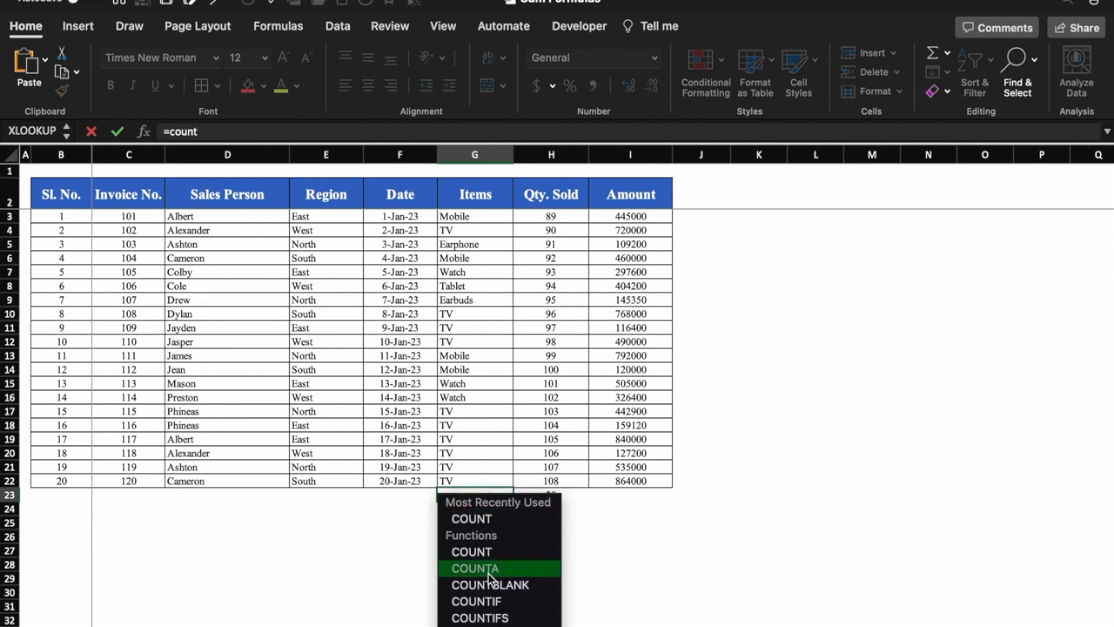
double_click(487, 569)
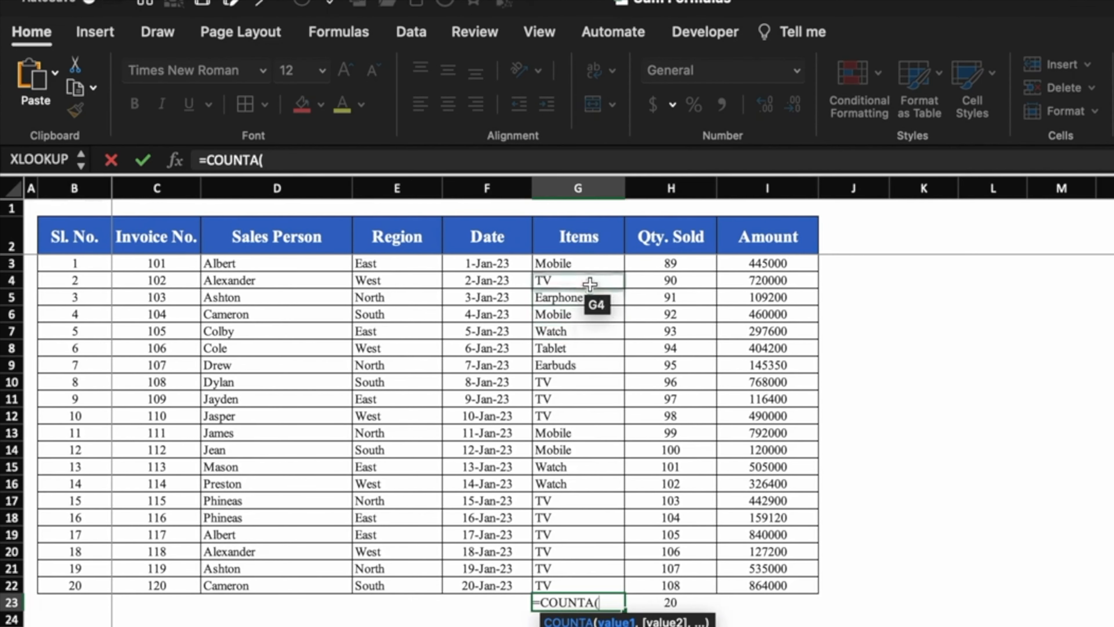
left_click(587, 268)
left_click_drag(587, 272, 589, 588)
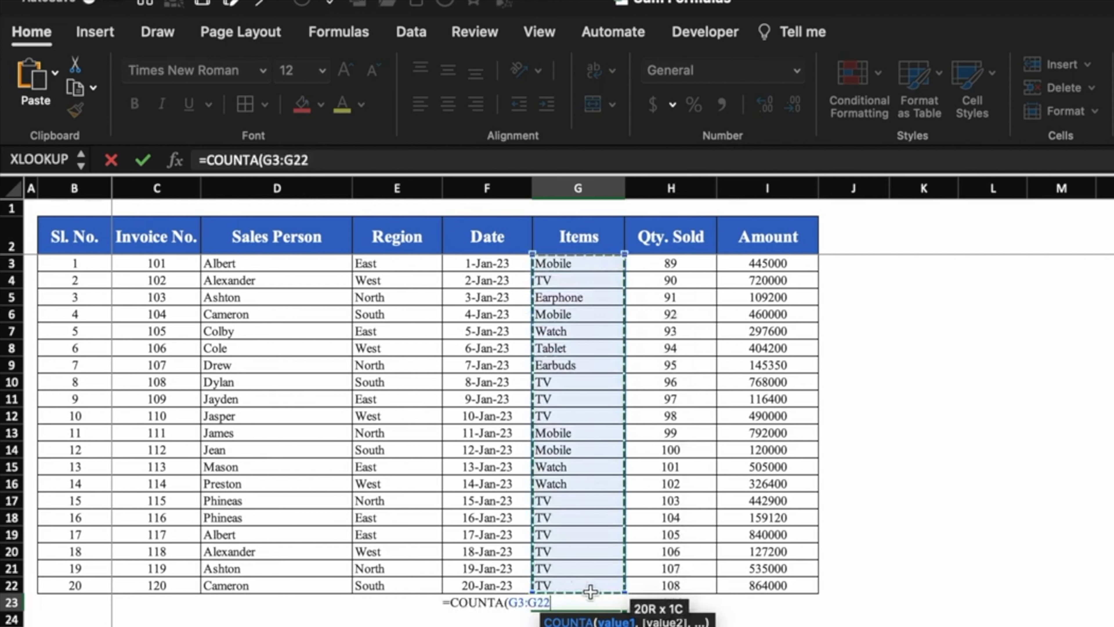
type(")")
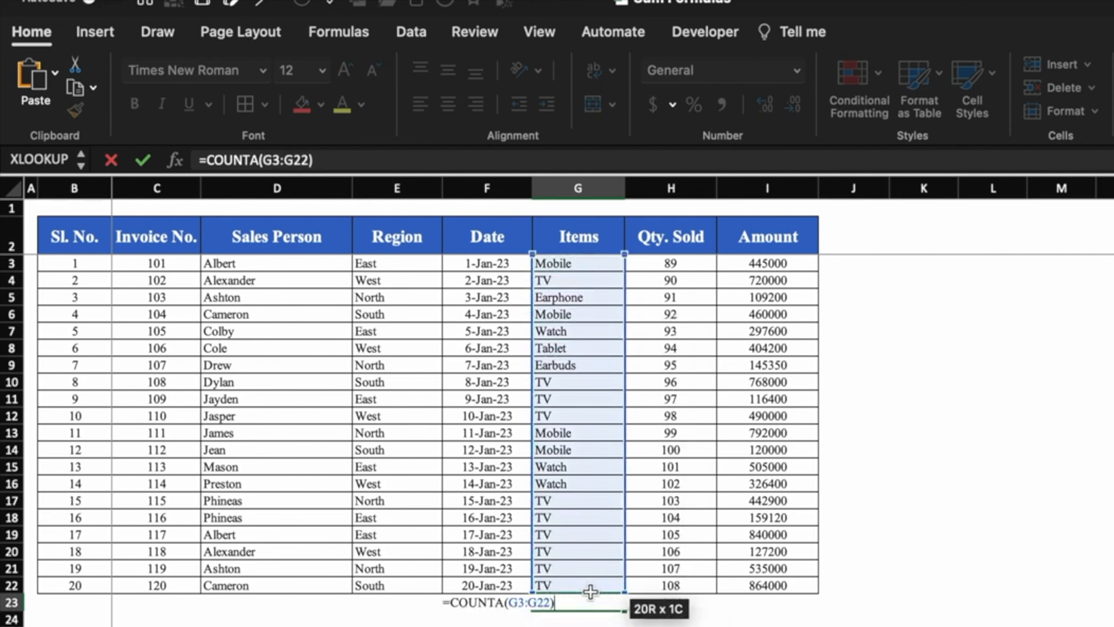
key("Return")
key("Up")
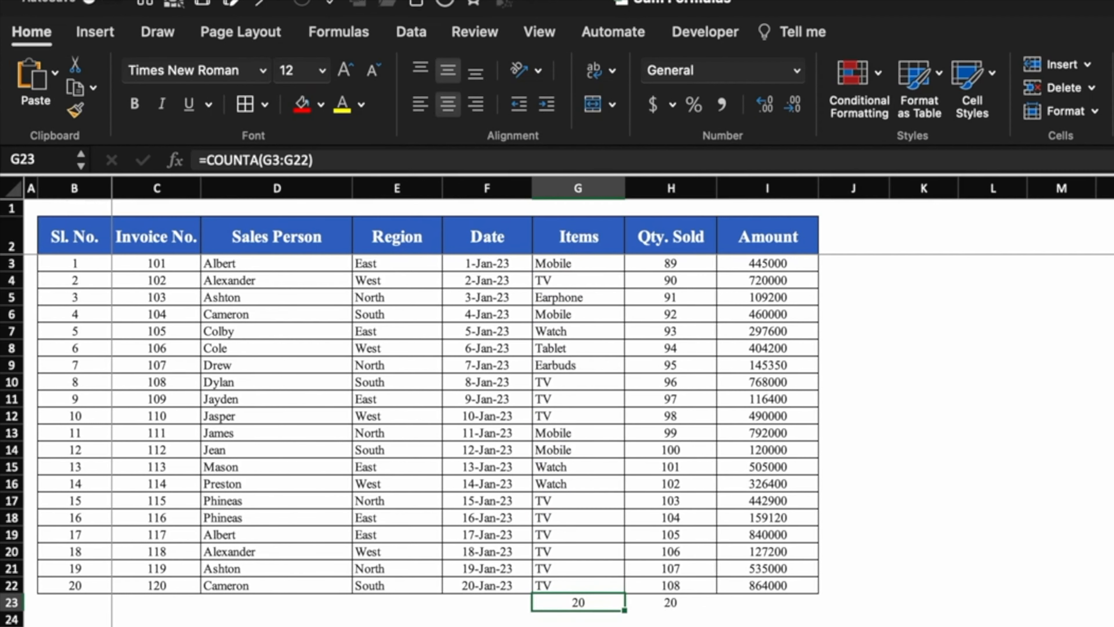
- Overwrite the items in G10:G12 with 1, 2 and 3 and check the COUNTA formula in G23 against the mixed entries
left_click(578, 384)
key("Delete")
type("1")
key("Return")
type("2")
key("Return")
type("3")
left_click(582, 626)
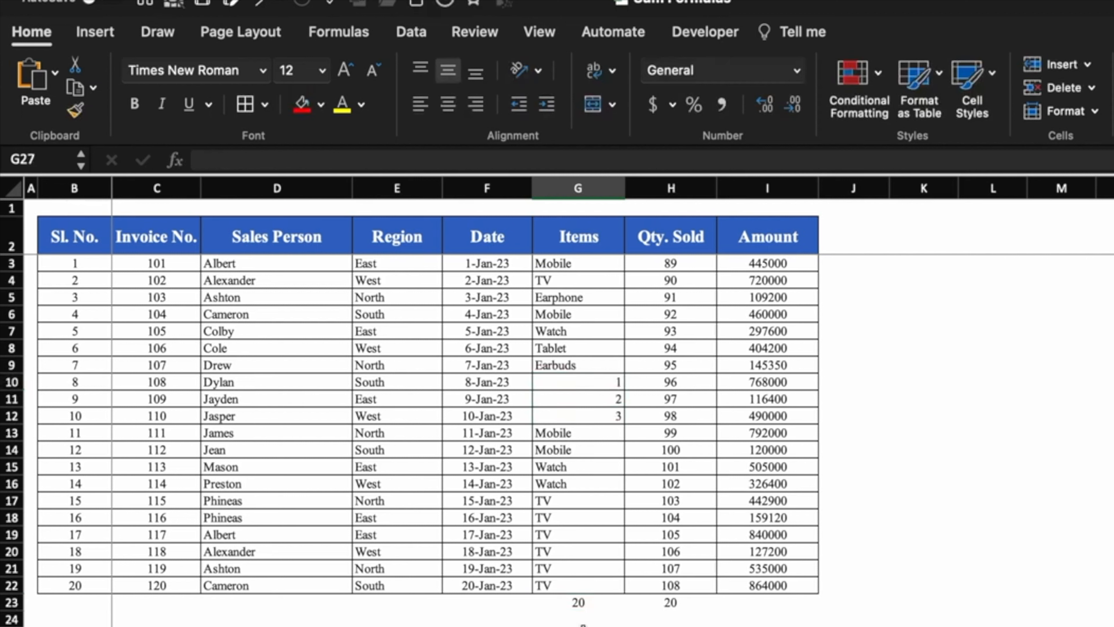
left_click(590, 610)
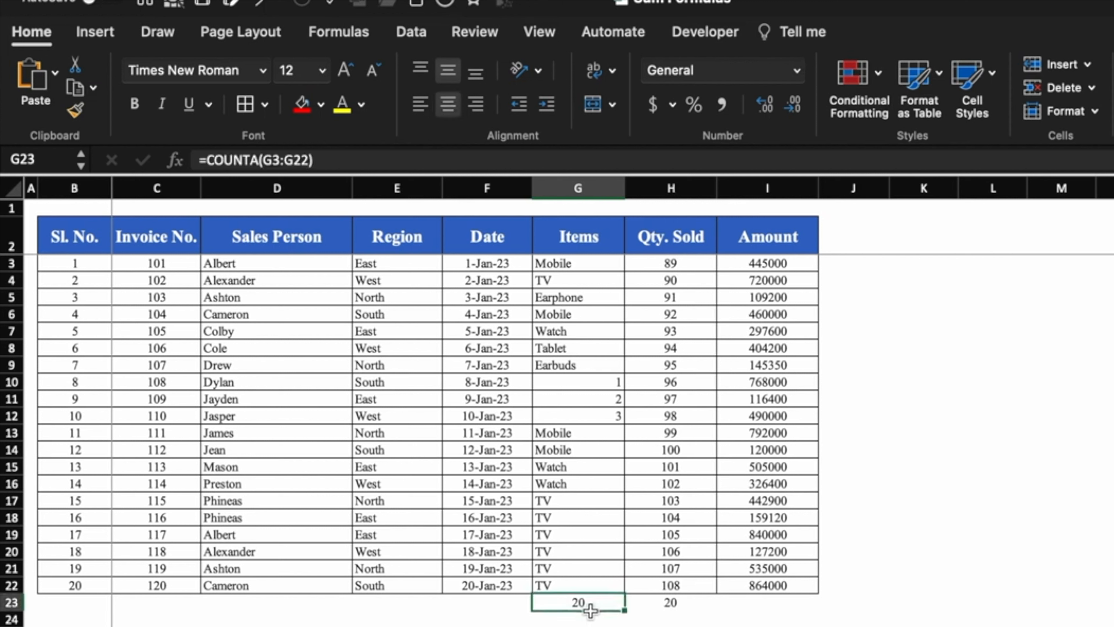
left_click(594, 483)
left_click(591, 410)
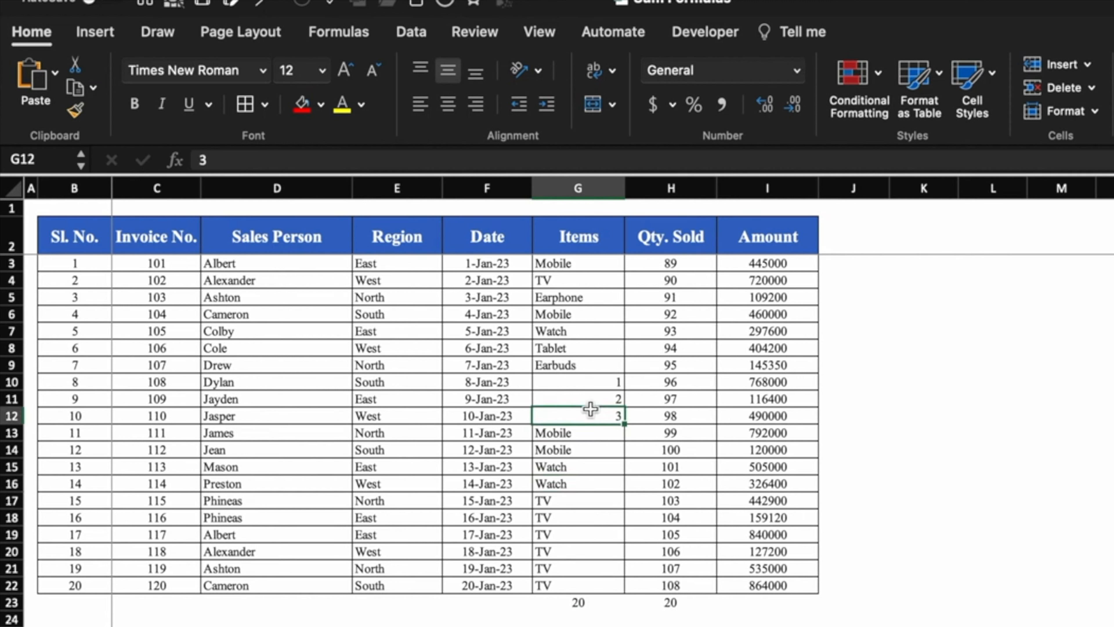
left_click(578, 608)
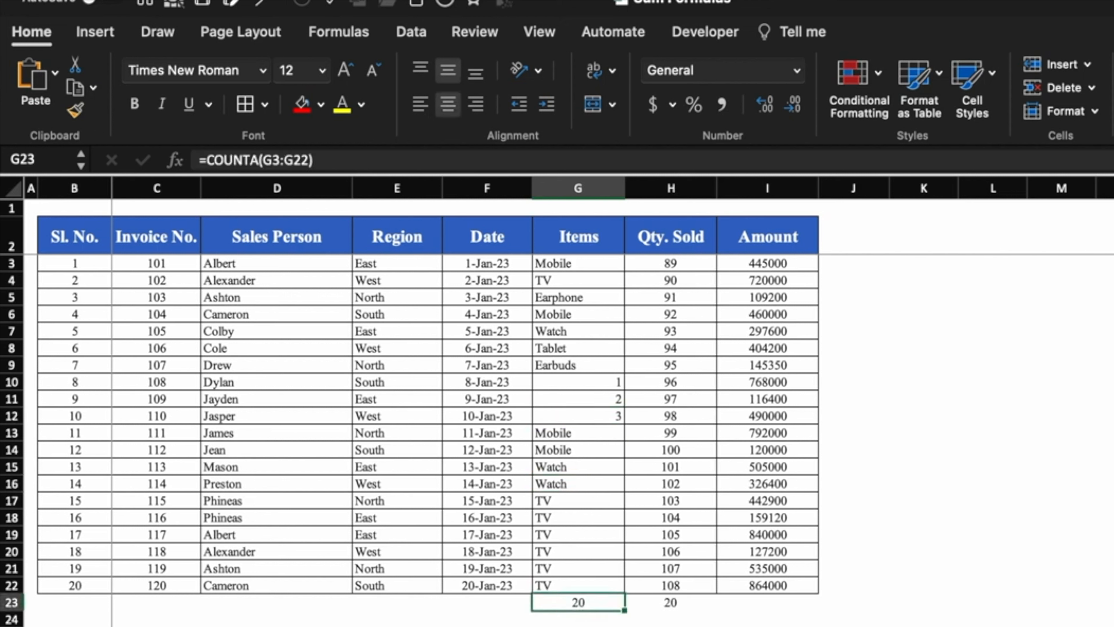
- Clear the contents of G10:G12 and check the COUNTA result in G23 against the emptied cells
left_click_drag(590, 383, 596, 417)
key("Delete")
left_click(596, 626)
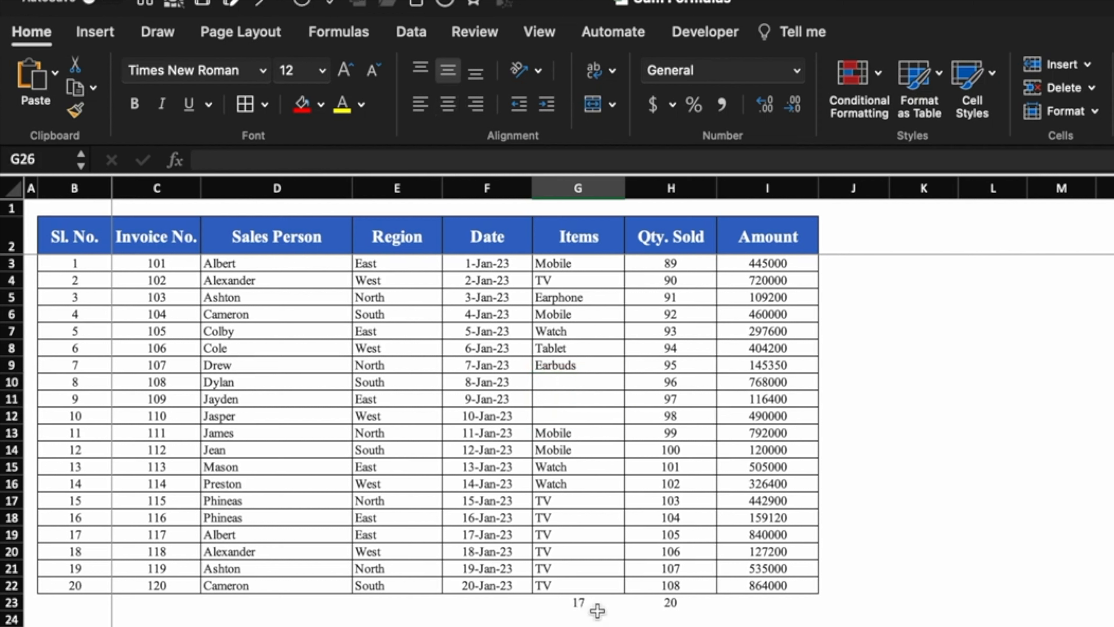
left_click(597, 607)
left_click(592, 626)
left_click(579, 383)
left_click(580, 398)
left_click(579, 415)
- Count the empty Items cells by entering =COUNTBLANK(G3:G22) in cell G25
left_click(576, 623)
type("=")
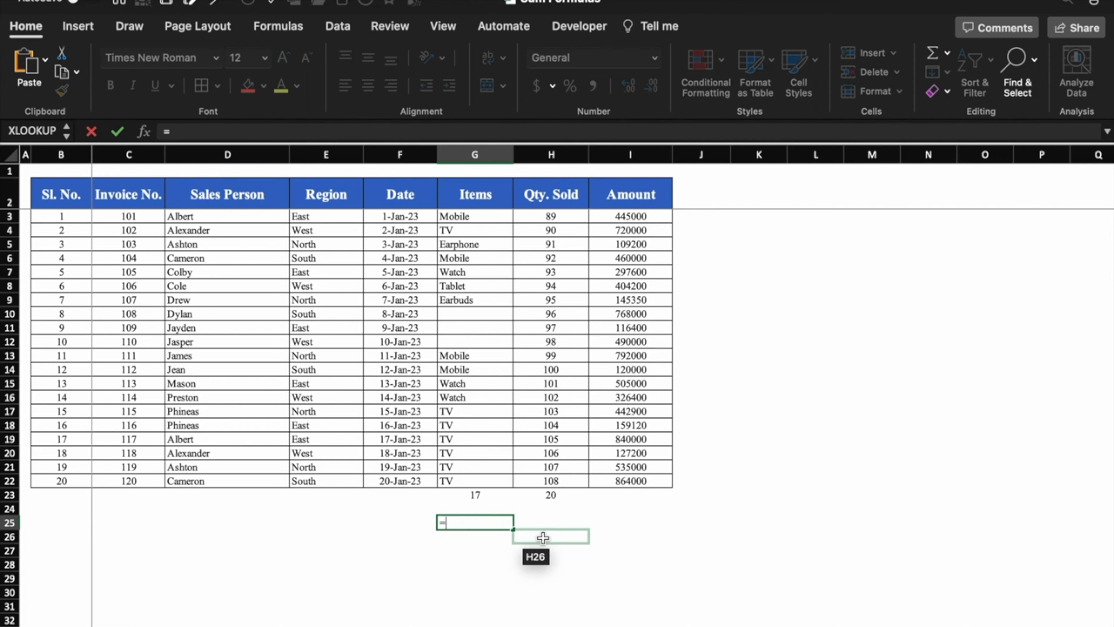
type("COUNT")
double_click(517, 588)
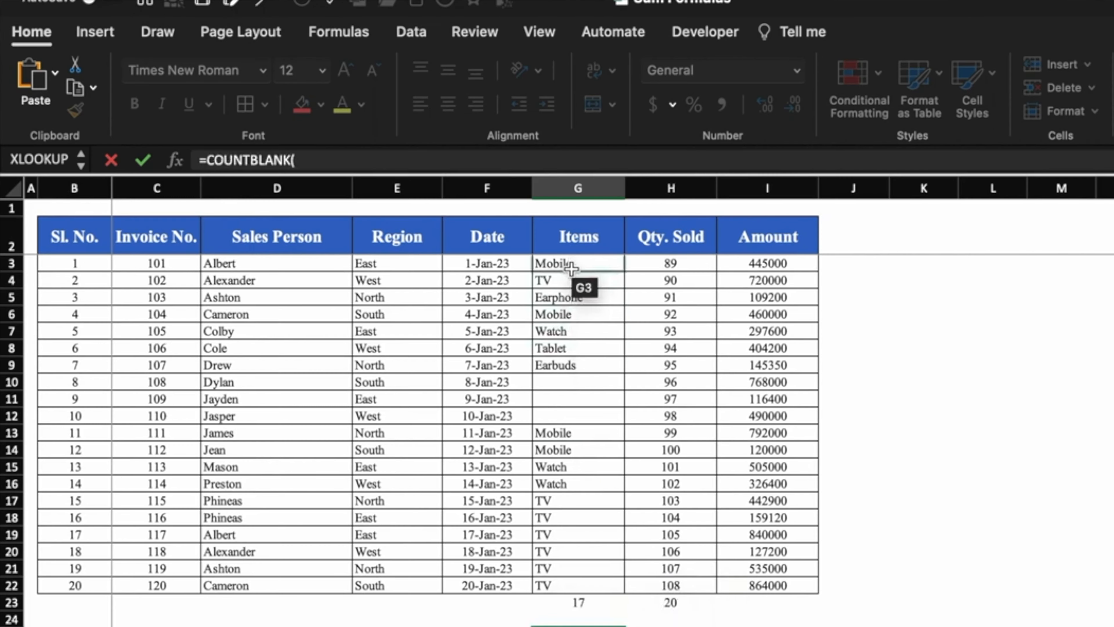
left_click_drag(465, 217, 469, 383)
left_click_drag(571, 466, 572, 587)
type(")")
key("Return")
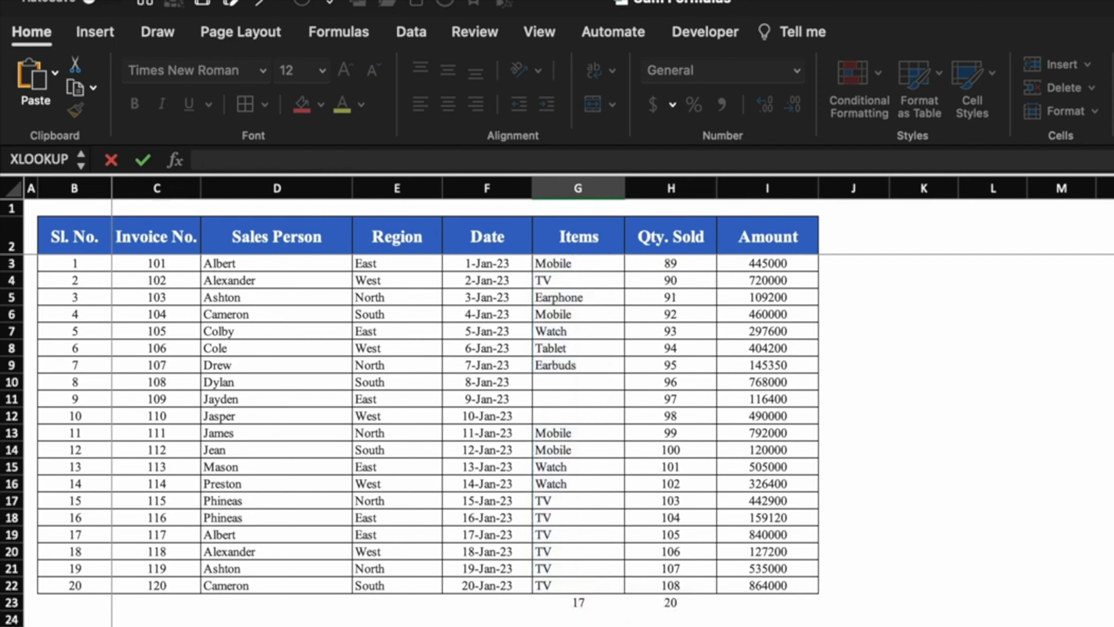
key("Up")
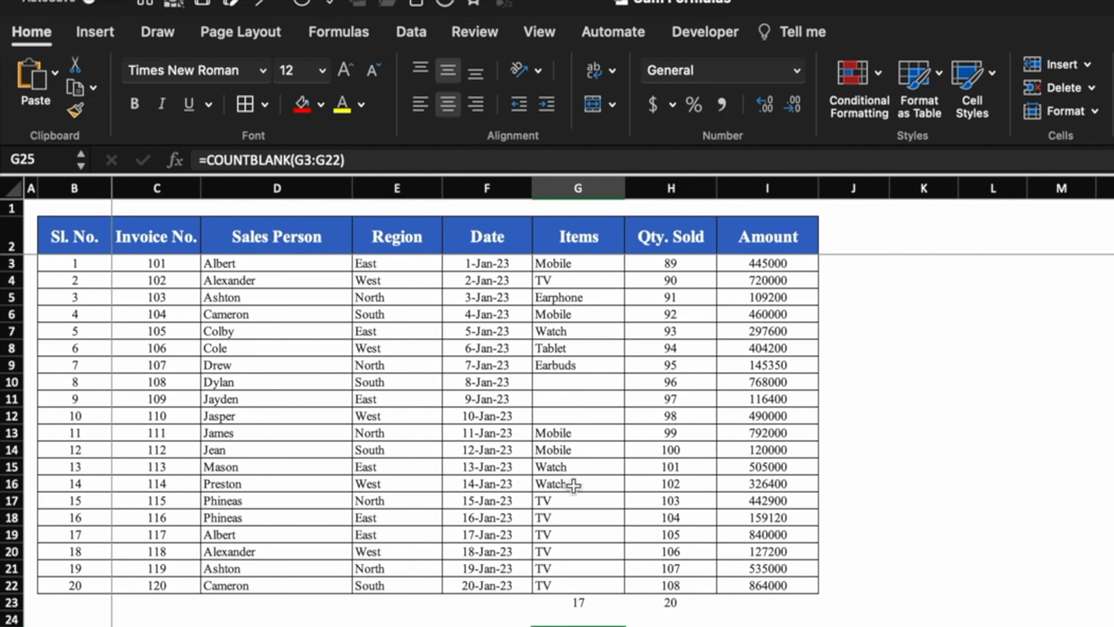
- Clear the COUNTA formula from cell G23 below the Items column
left_click(576, 382)
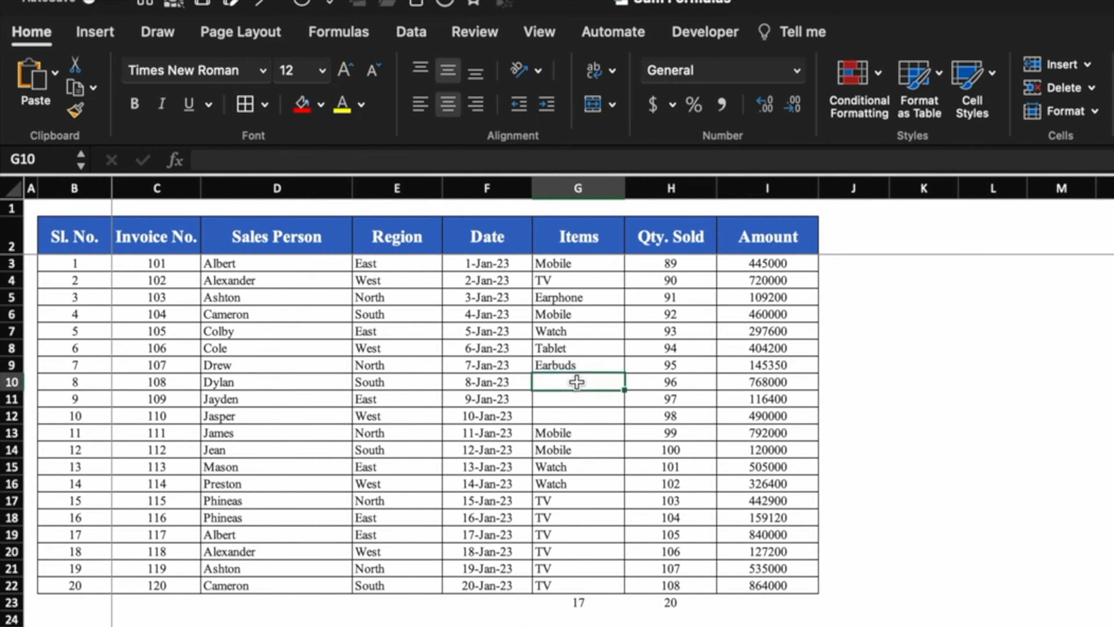
key("super+Down")
key("super+Down")
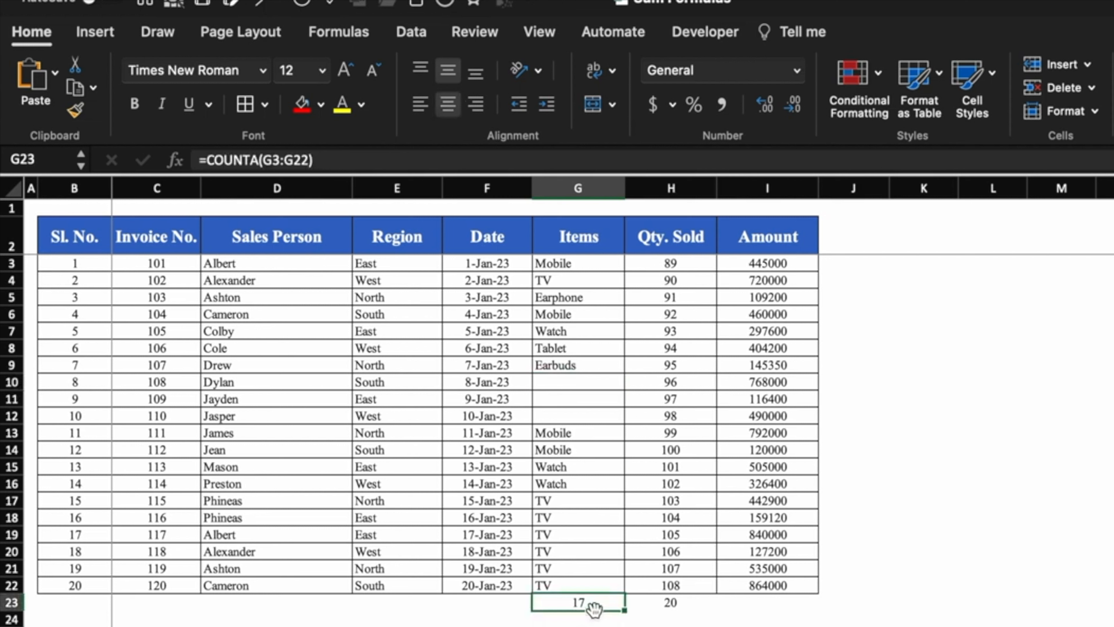
key("Delete")
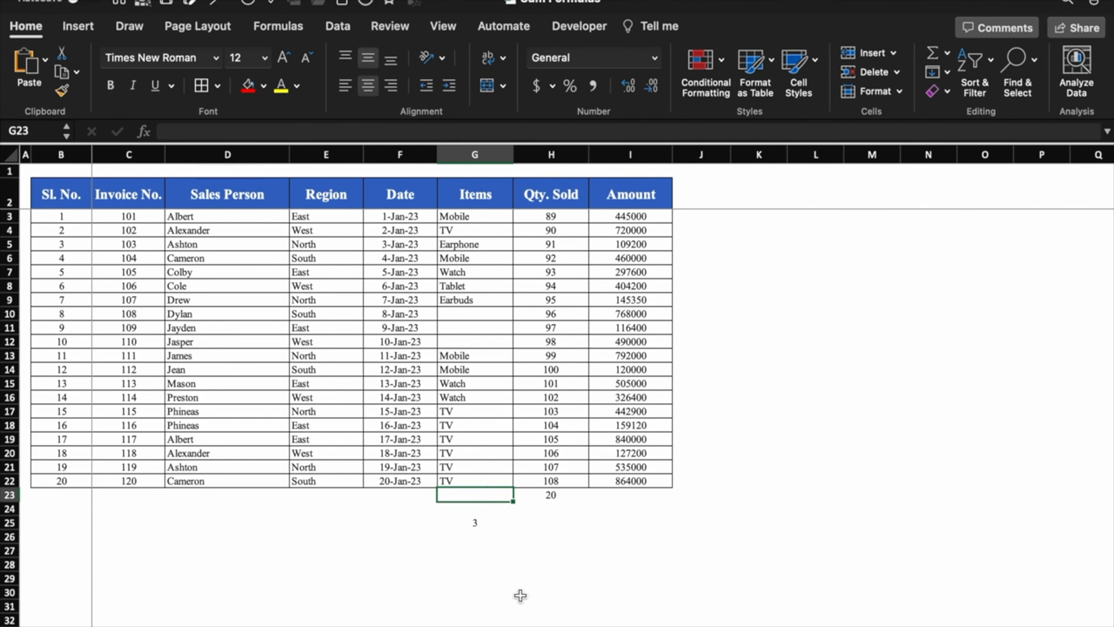
- Count filled and empty Items cells together by entering =COUNTA(G3:G22)+COUNTBLANK(G3:G22) in cell G23
type("=counta")
double_click(491, 529)
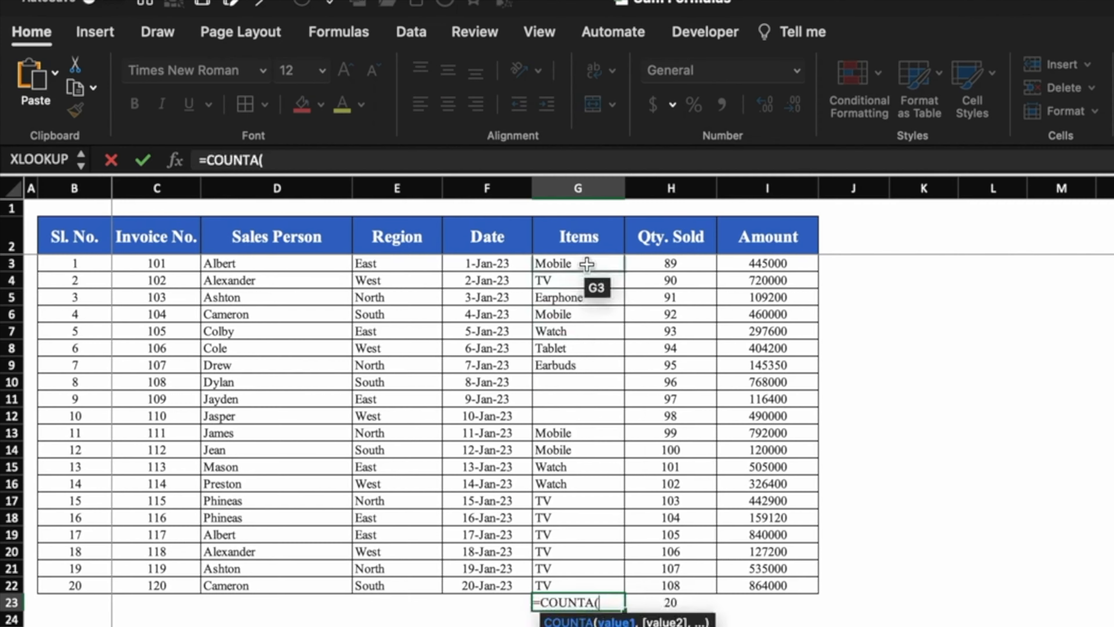
left_click_drag(482, 217, 482, 396)
left_click_drag(586, 482, 563, 584)
type(")")
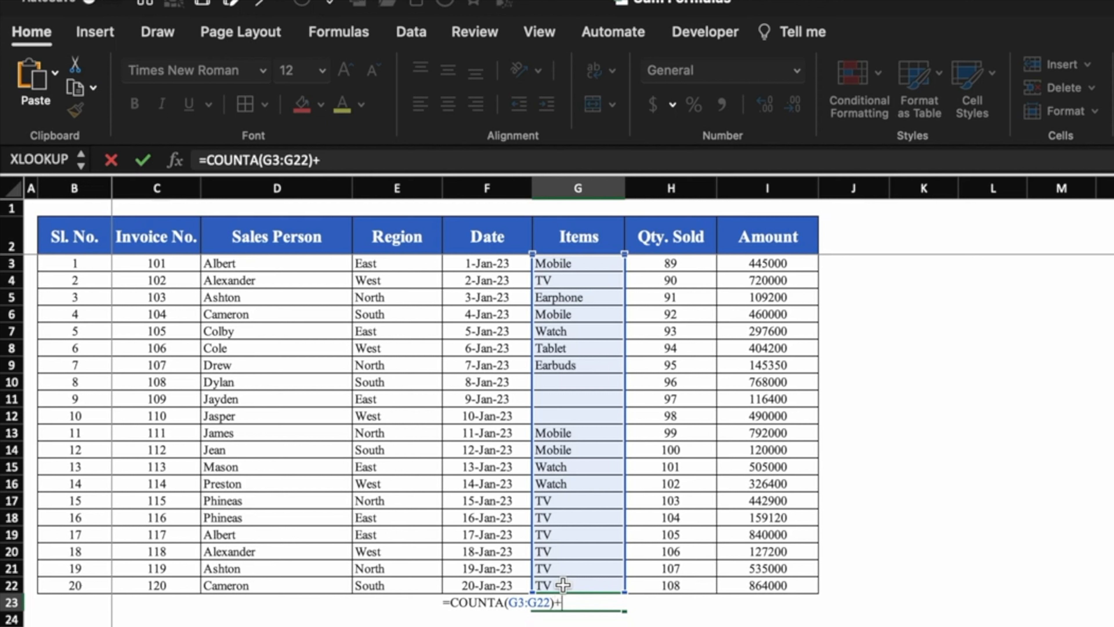
type("+countb")
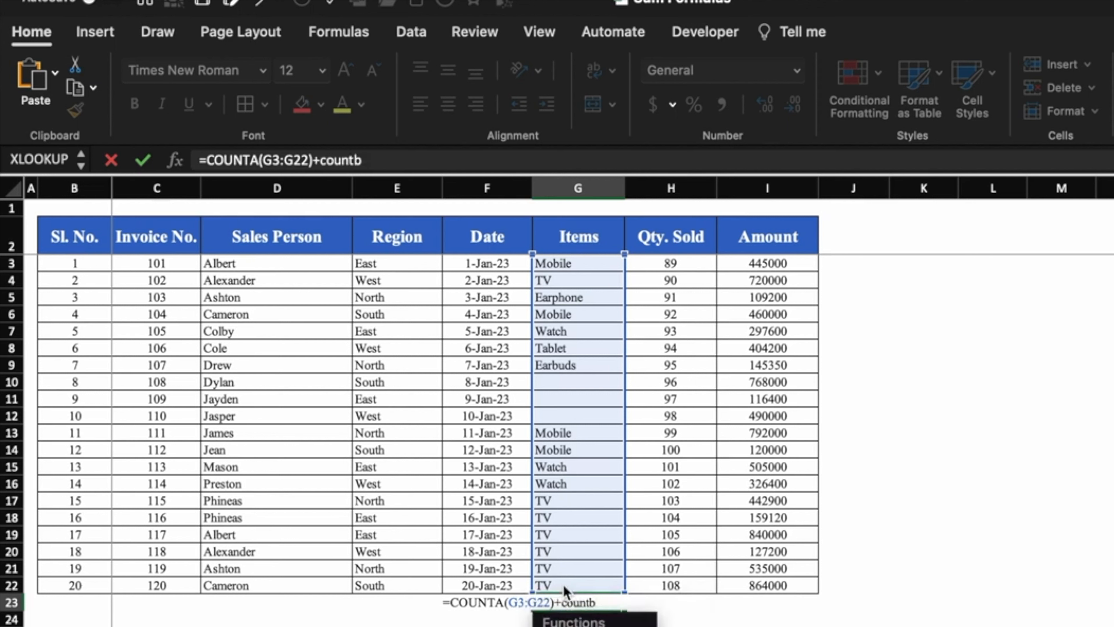
key("Tab")
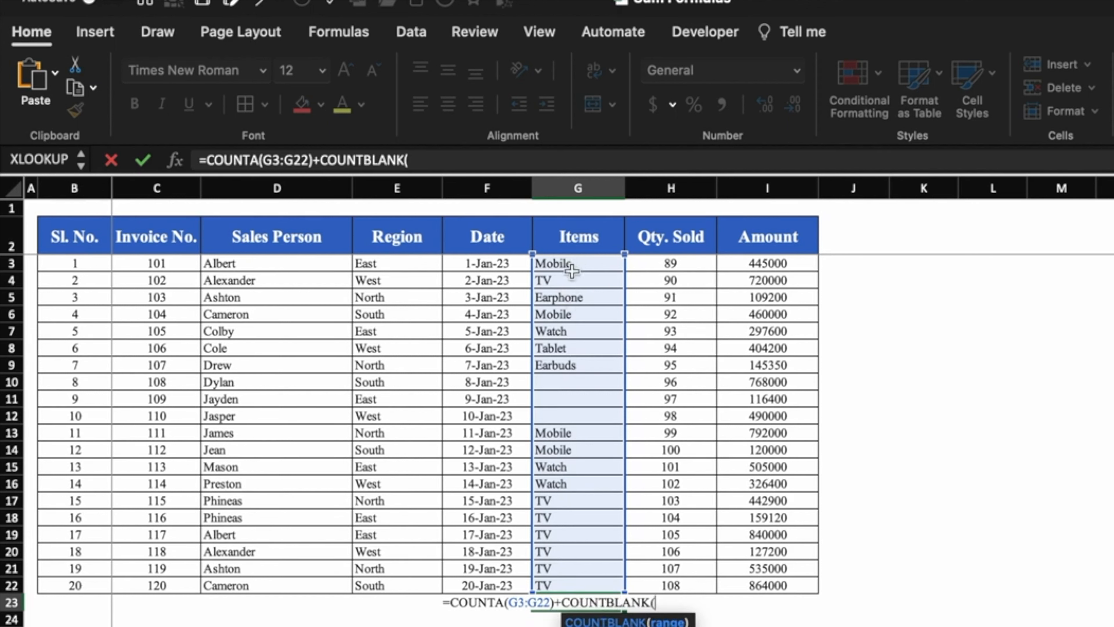
left_click_drag(572, 262, 588, 581)
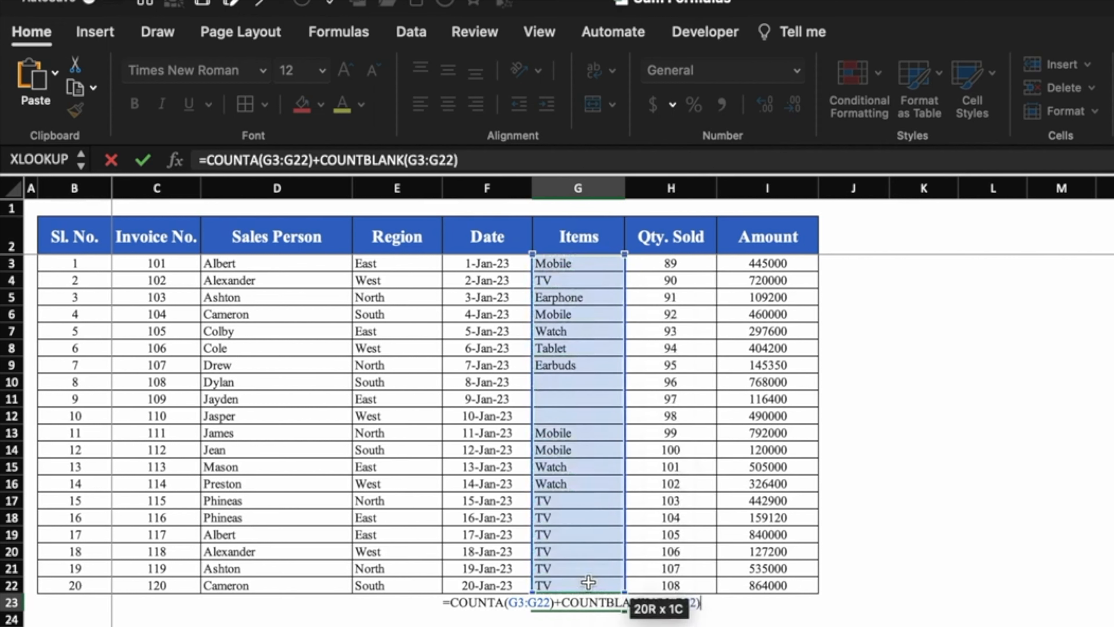
type(")")
key("Return")
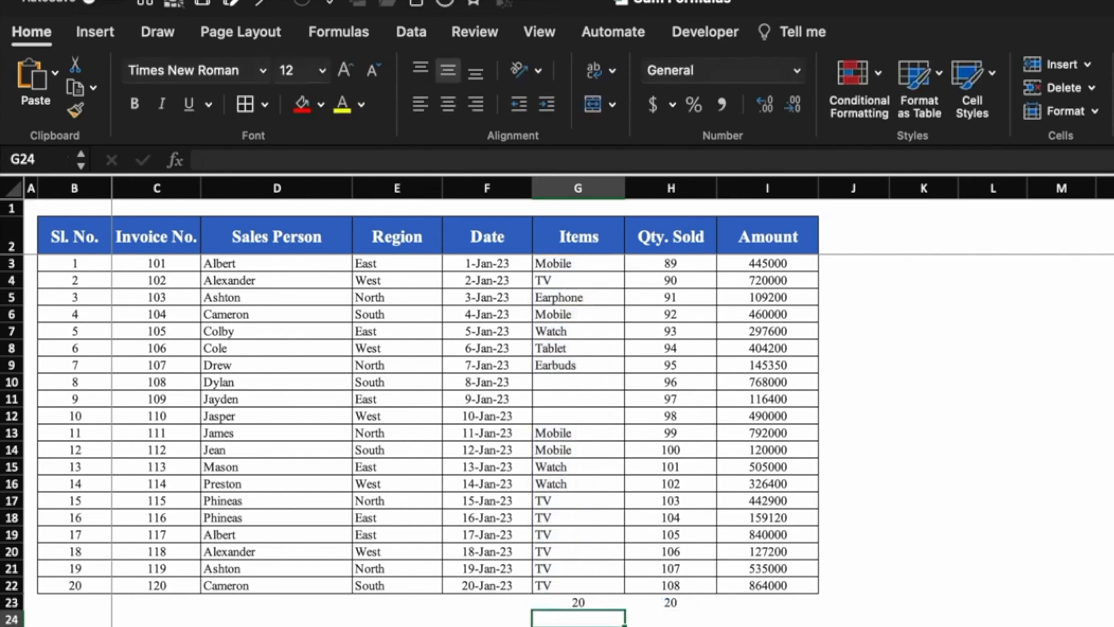
left_click(588, 602)
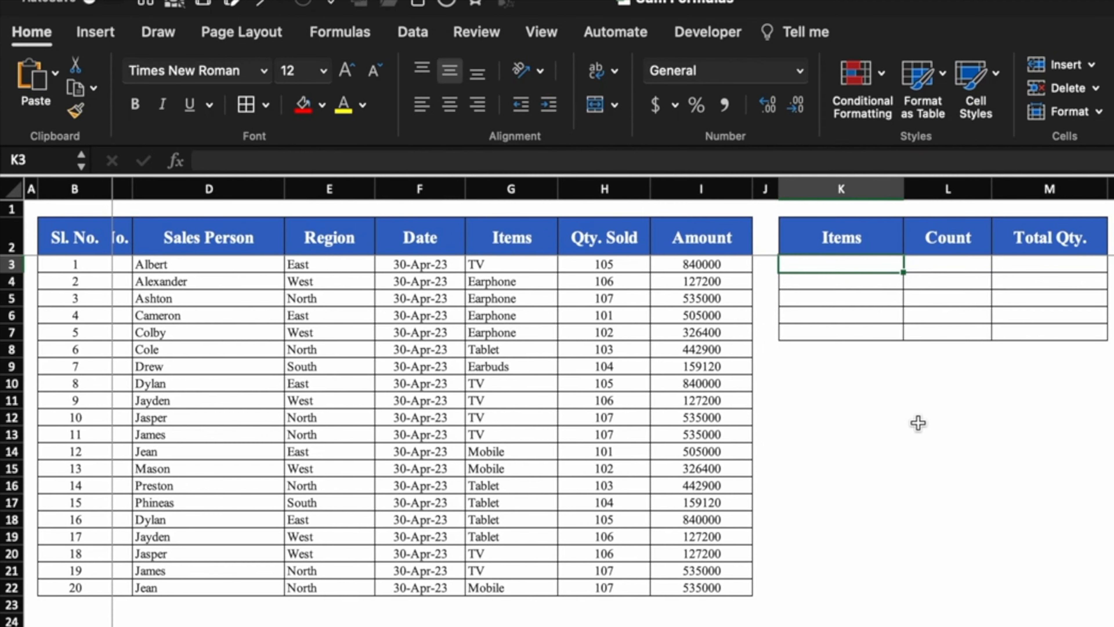
- Examine the Items column of the second sales table for item names that occur more than once
left_click(530, 269)
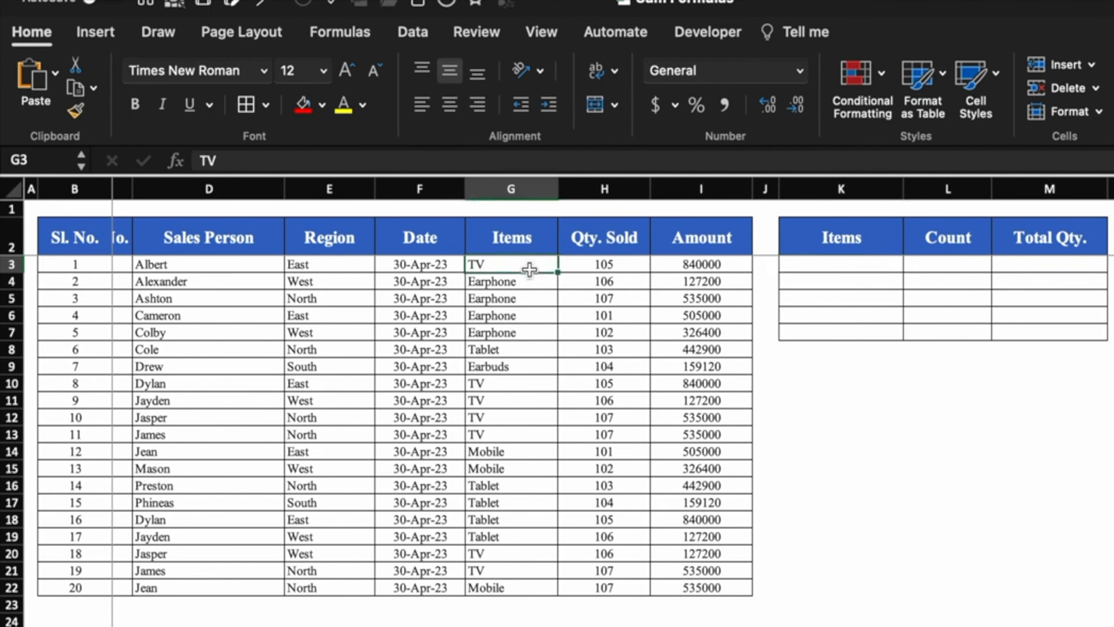
left_click(531, 282)
left_click(528, 365)
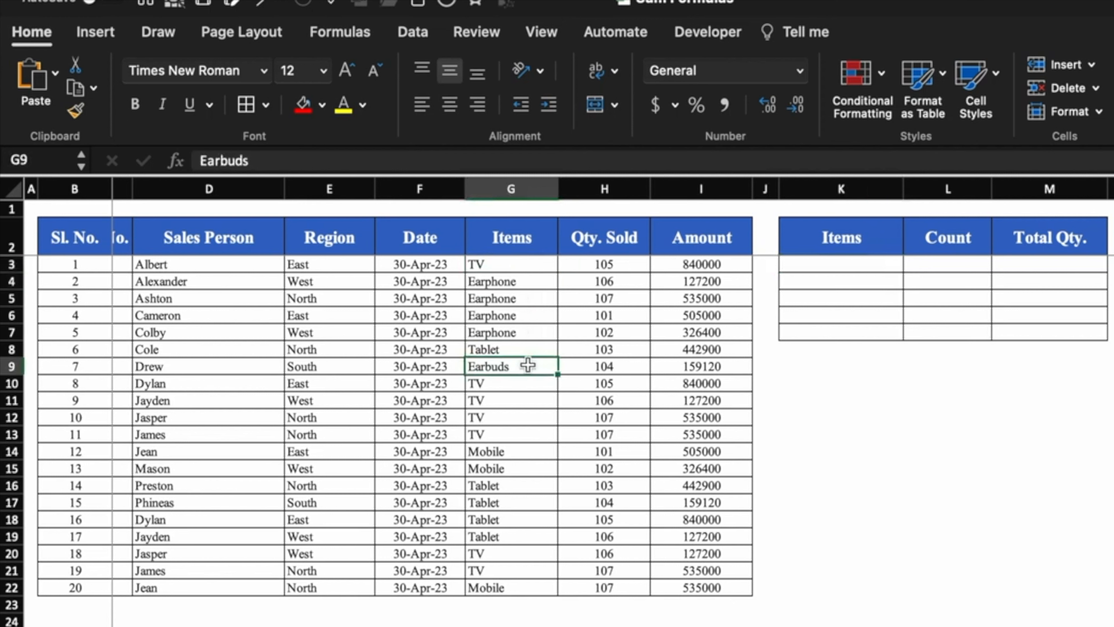
left_click(529, 386)
left_click(534, 419)
left_click(507, 264)
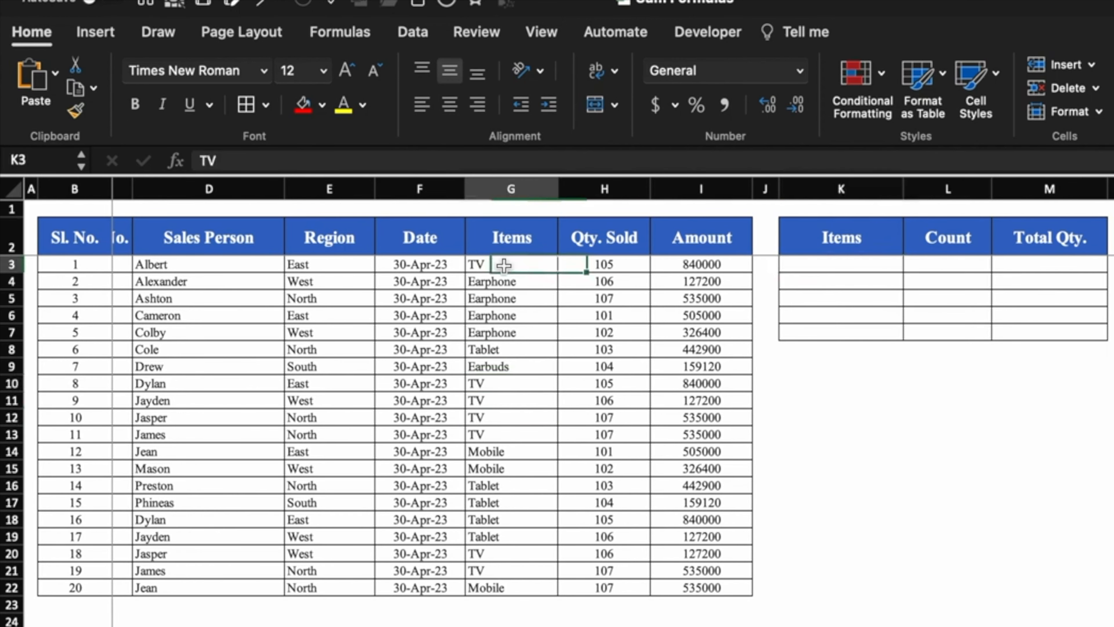
left_click(509, 314)
left_click(521, 386)
left_click(519, 435)
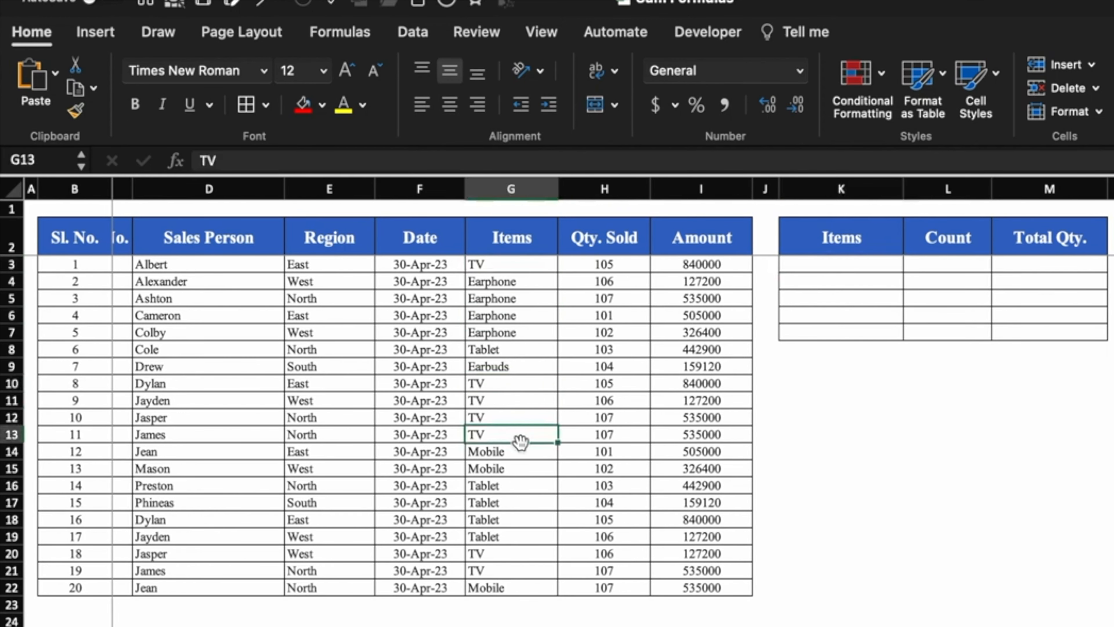
- List the distinct items below the summary table by entering =UNIQUE(G3:G22) in cell L12
left_click(830, 394)
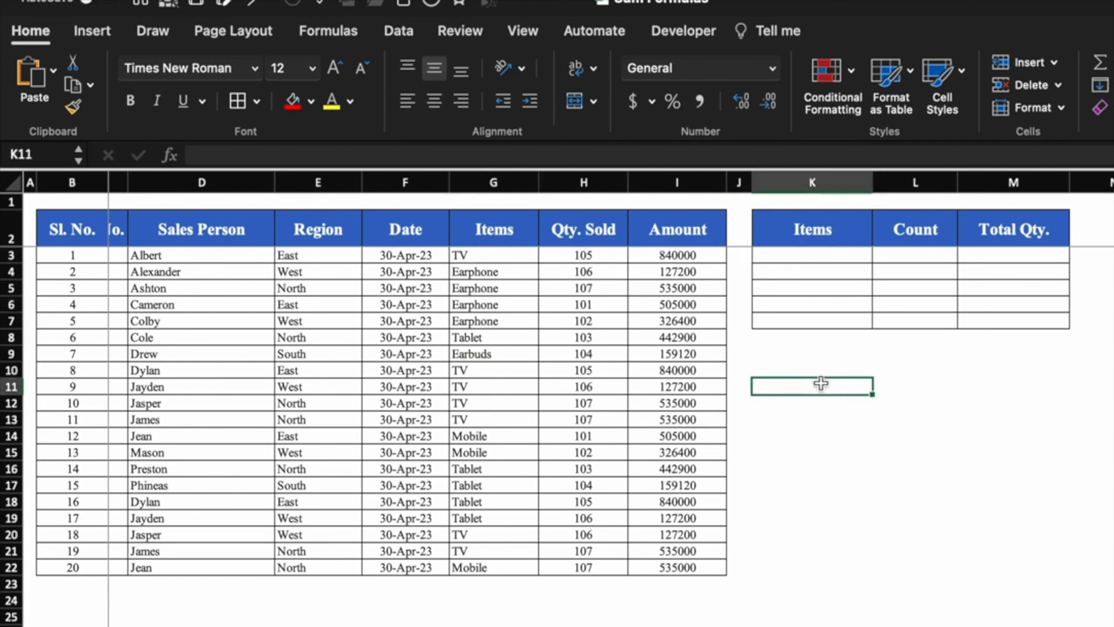
left_click(912, 403)
type("=")
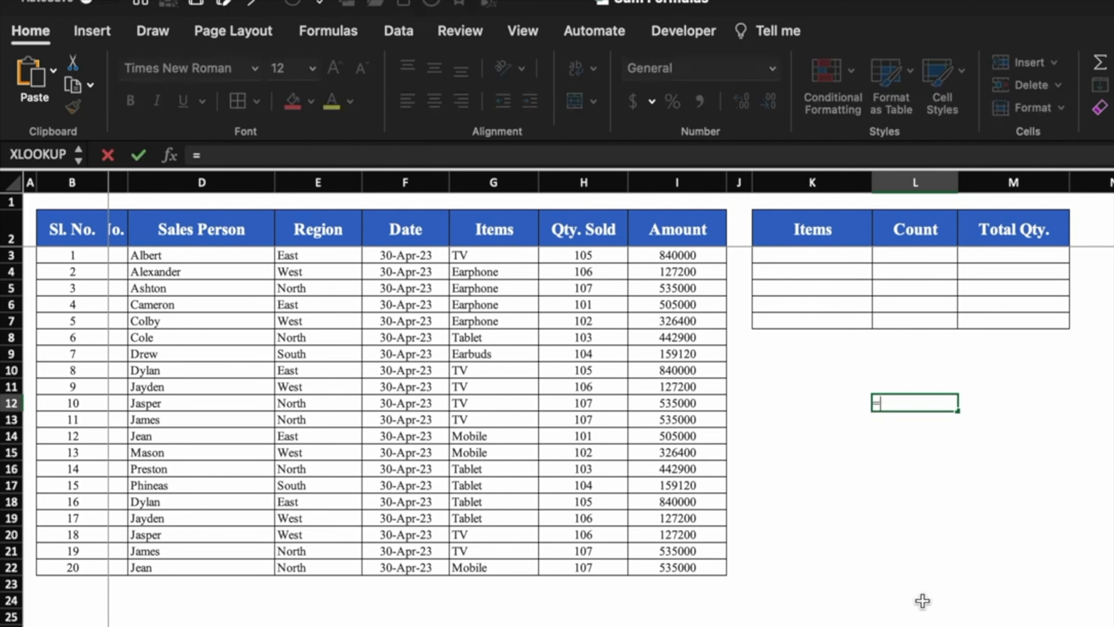
type("uniq")
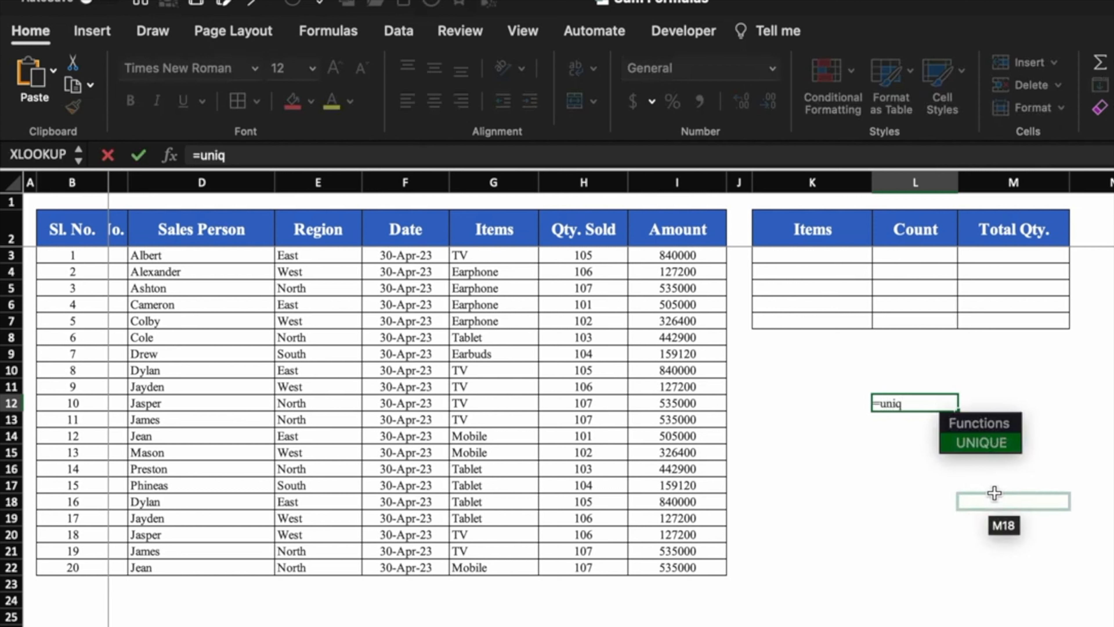
key("Tab")
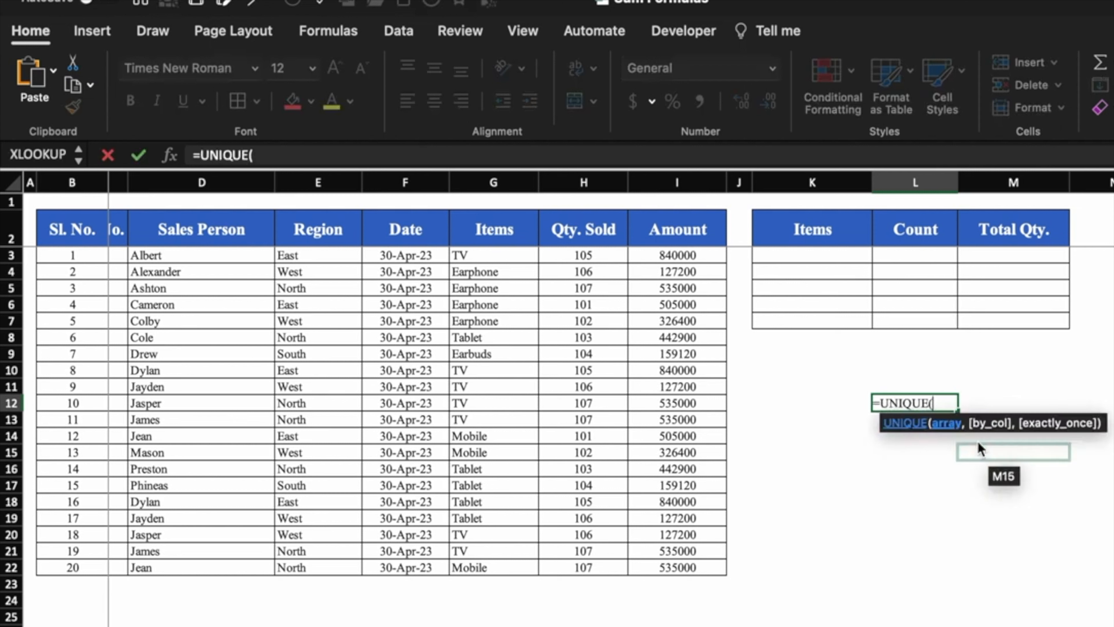
left_click(504, 255)
left_click_drag(503, 269, 504, 570)
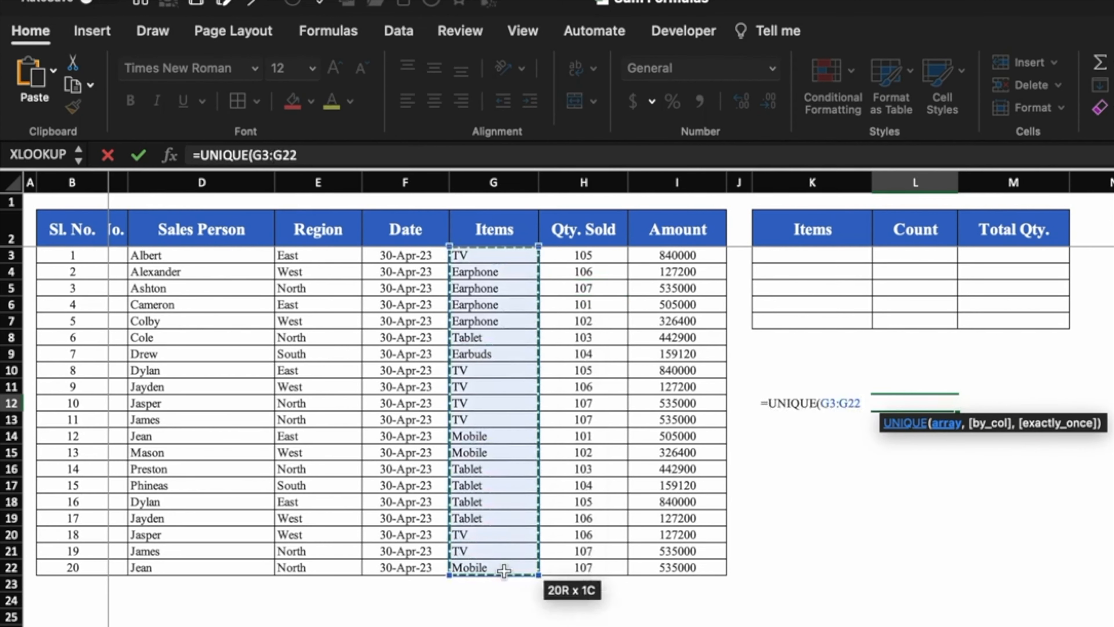
type(")")
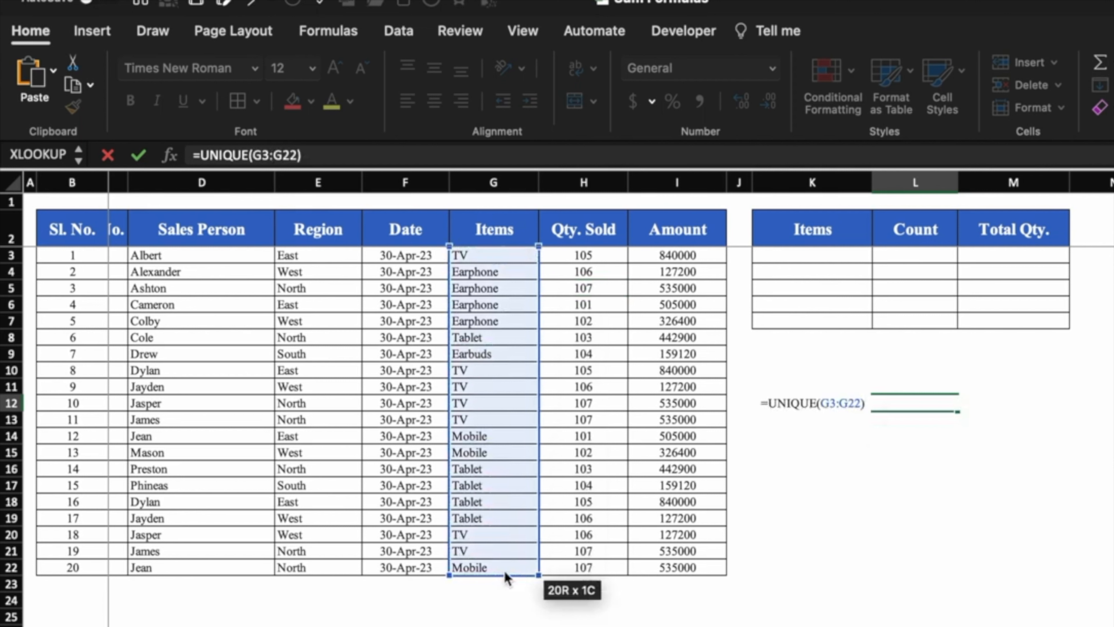
key("Return")
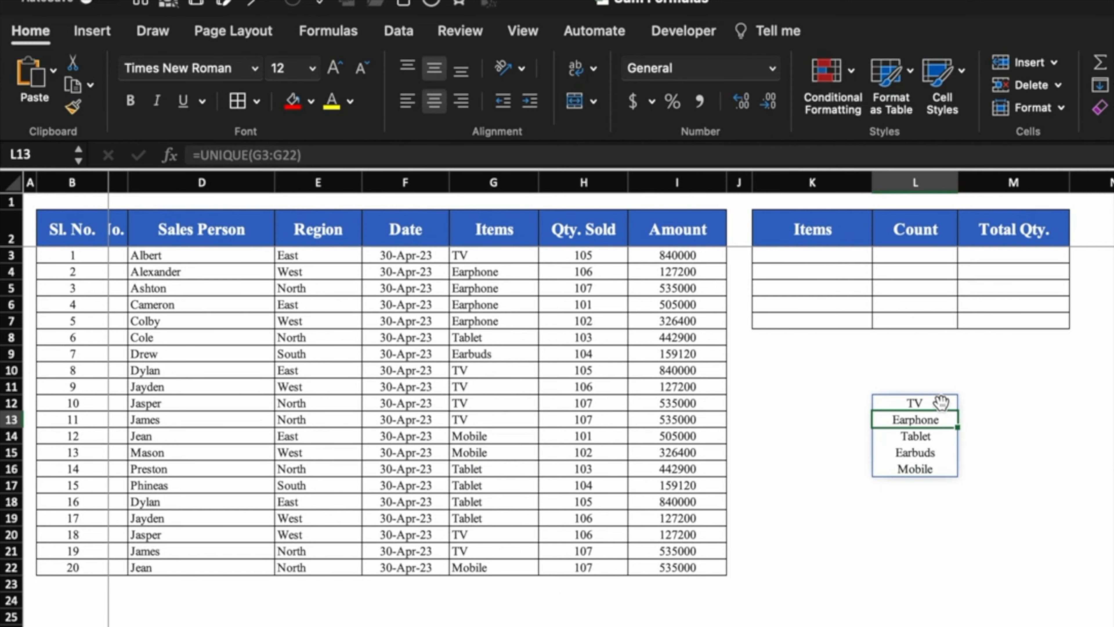
left_click(941, 401)
left_click(939, 547)
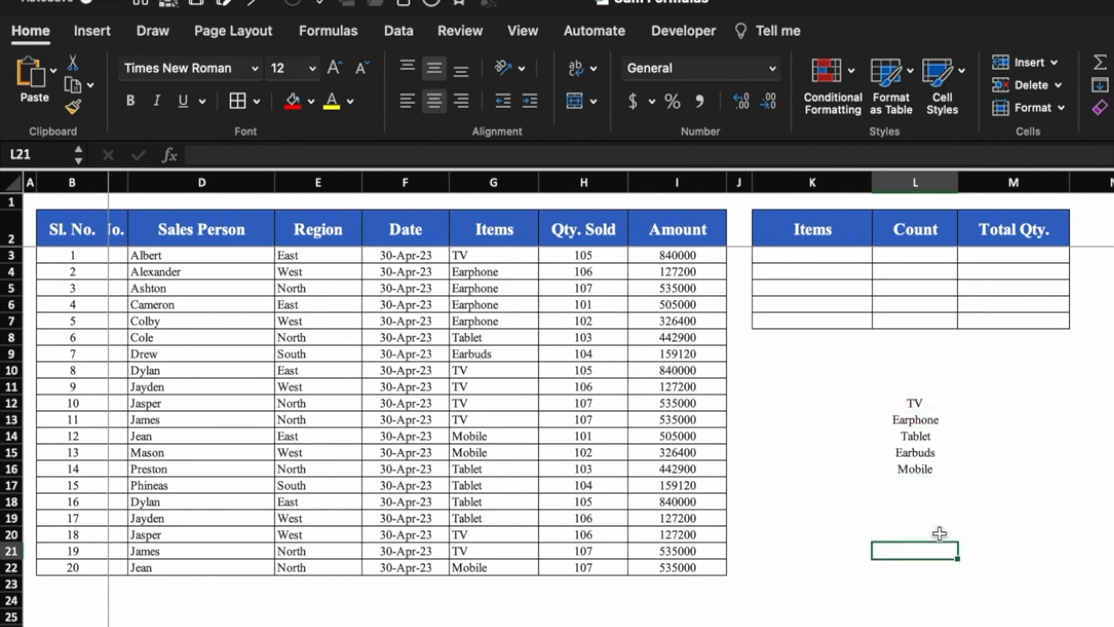
- Sort the distinct item list by changing the formula in L12 to =SORT(UNIQUE(G3:G22))
left_click(919, 405)
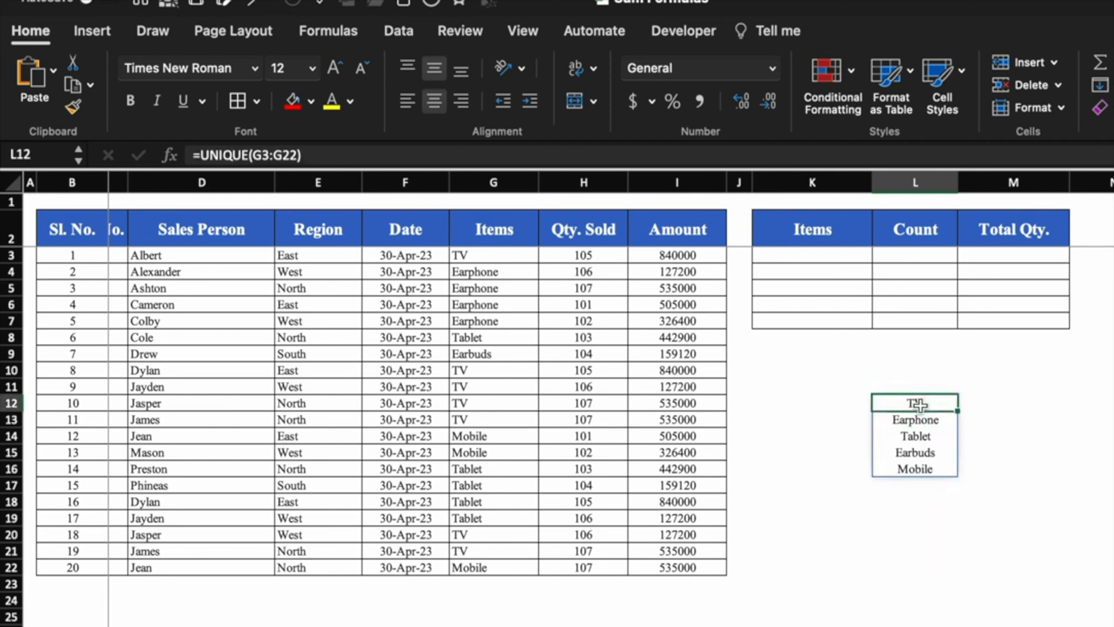
left_click(210, 155)
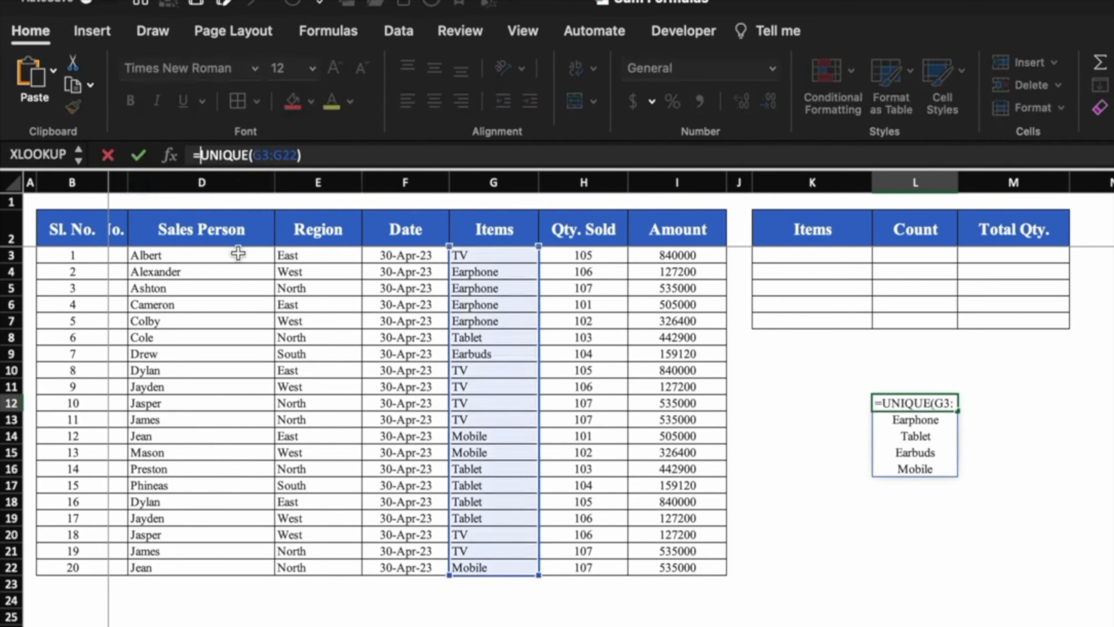
type("sort")
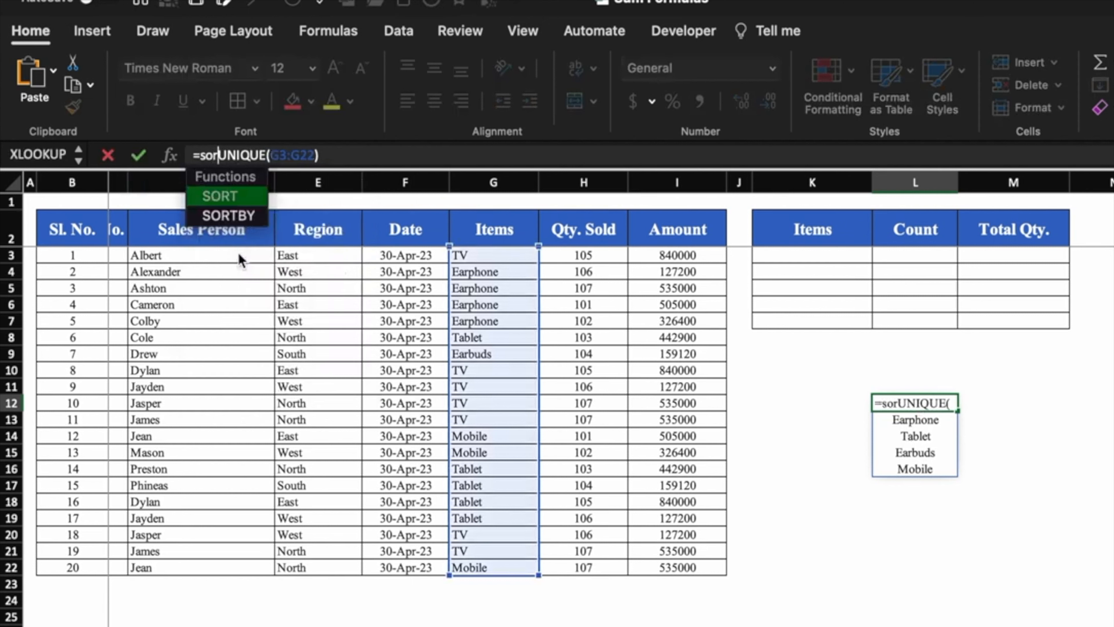
type("(")
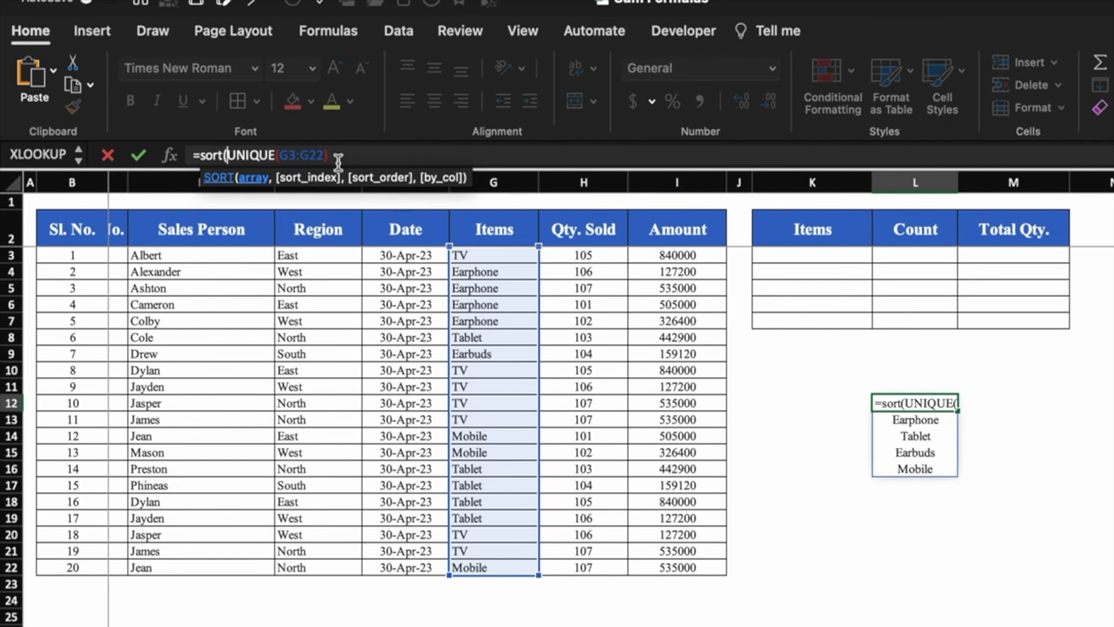
left_click(351, 156)
type(")")
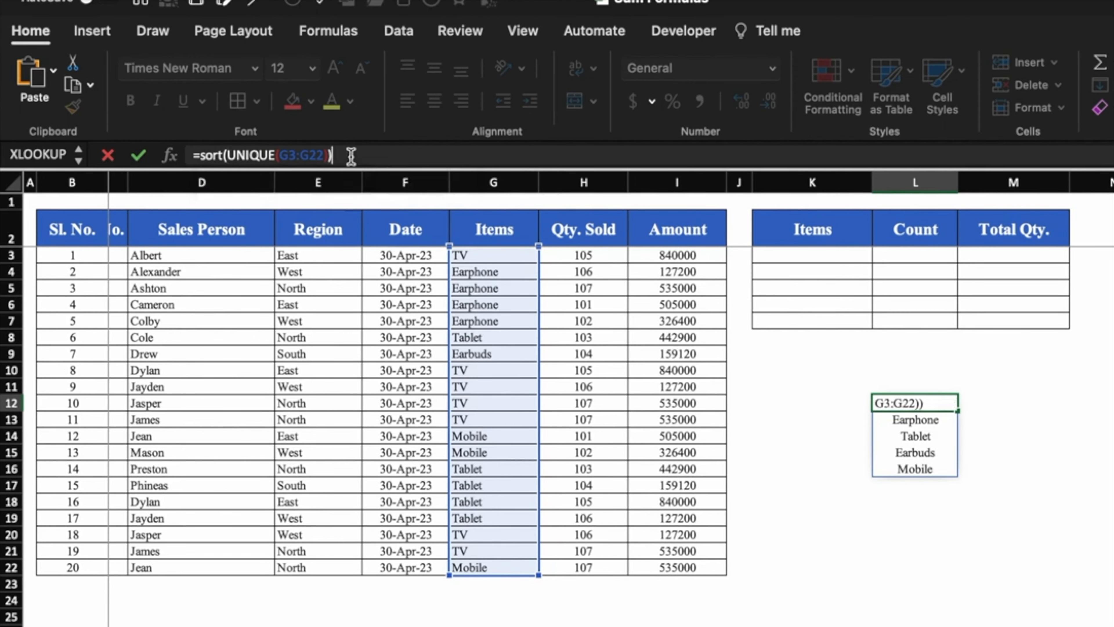
key("Return")
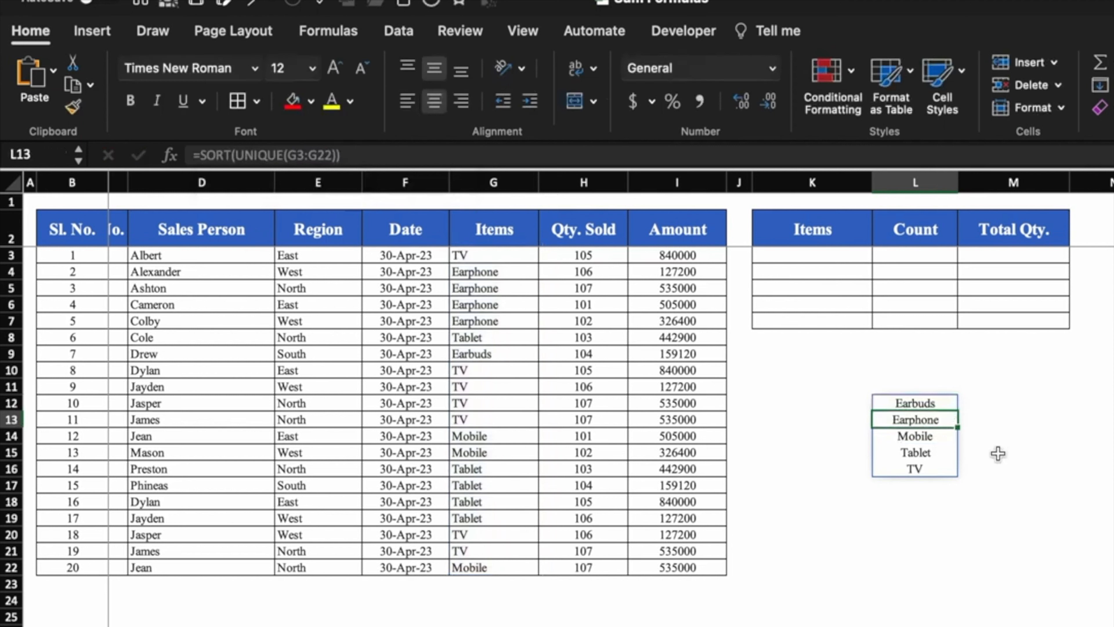
- Copy the sorted item list from L12:L16 and paste it as values into the summary table's Items column from K3
left_click(938, 402)
left_click_drag(939, 455, 940, 469)
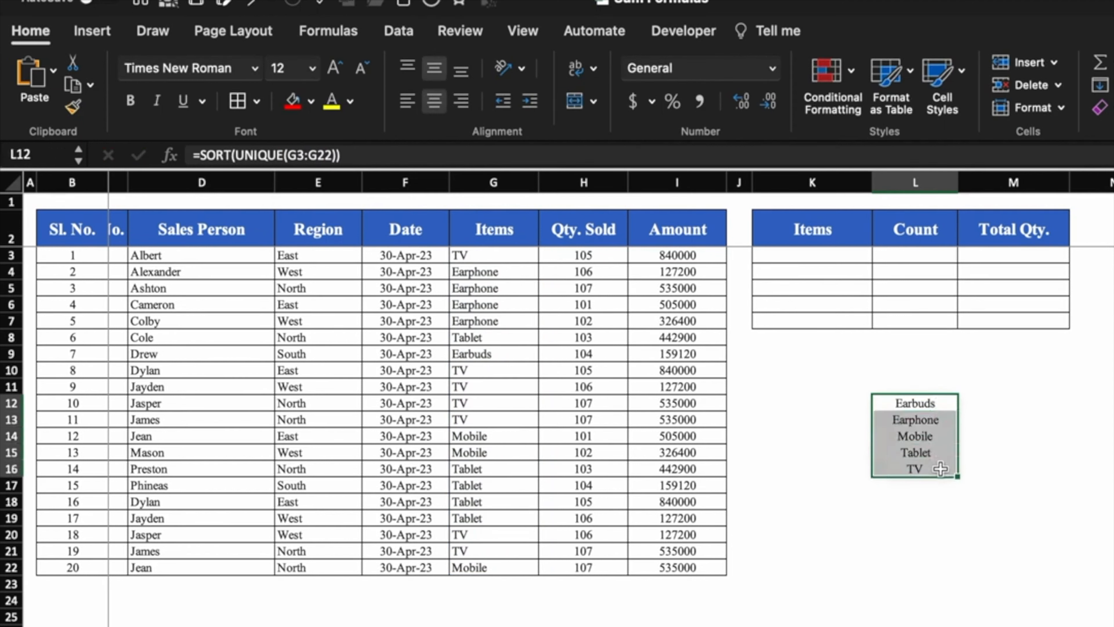
key("ctrl+c")
left_click(831, 256)
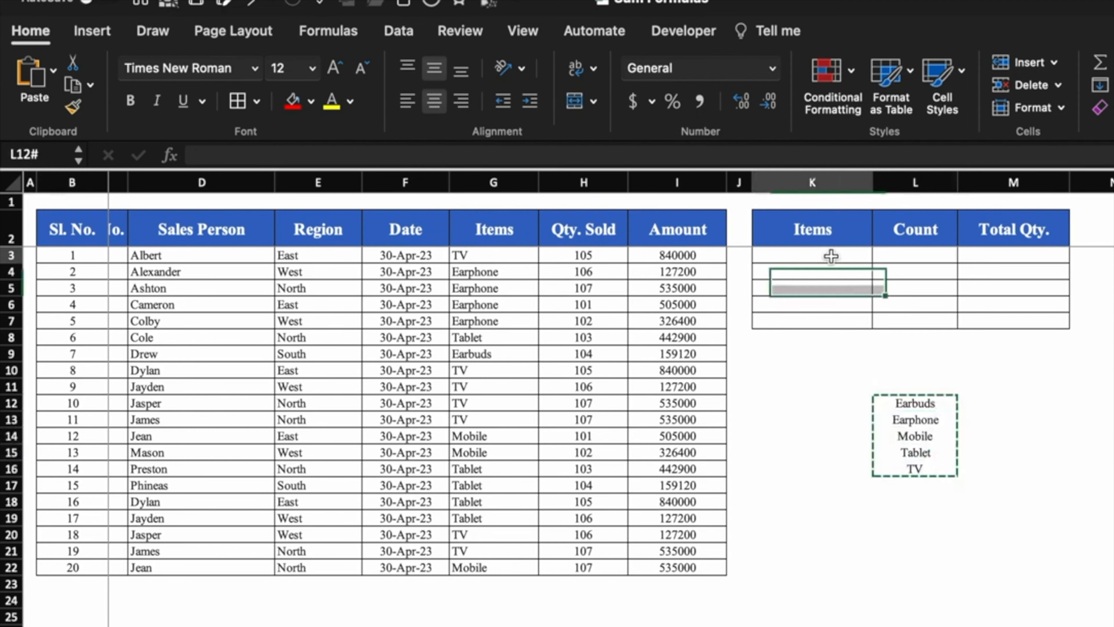
right_click(831, 255)
mouse_move(946, 334)
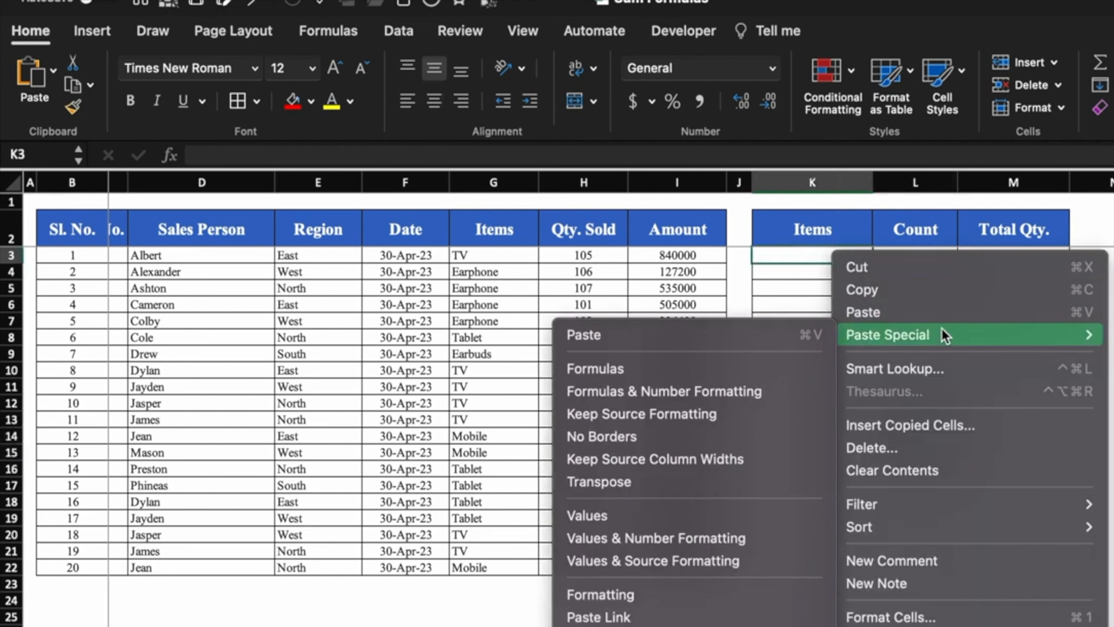
left_click(719, 517)
- Delete the helper item list in L12:L16
left_click_drag(915, 402, 938, 468)
key("Delete")
left_click(1000, 437)
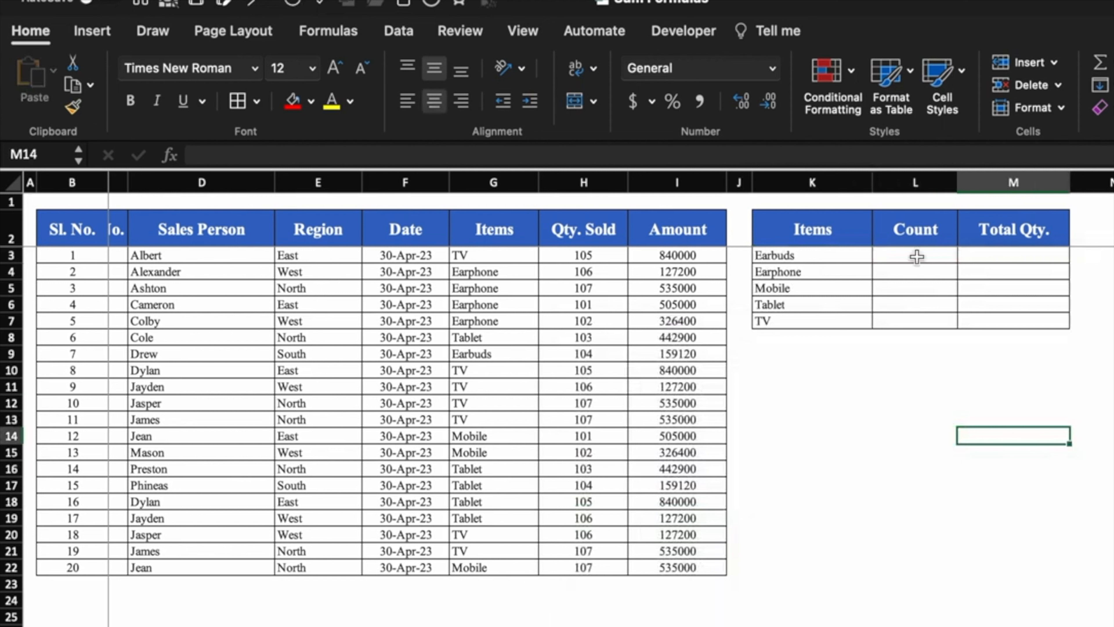
- Count the Earbuds entries by entering =COUNTIF($G:$G,"Earbuds") in cell L3 and fill the formula down to L7
left_click(917, 256)
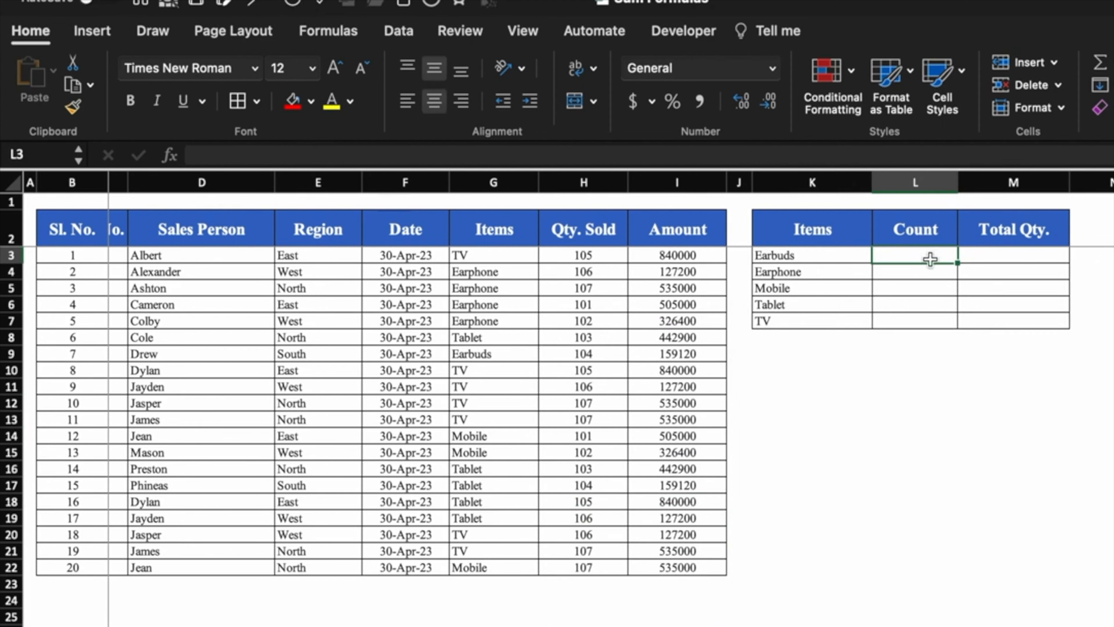
type("=")
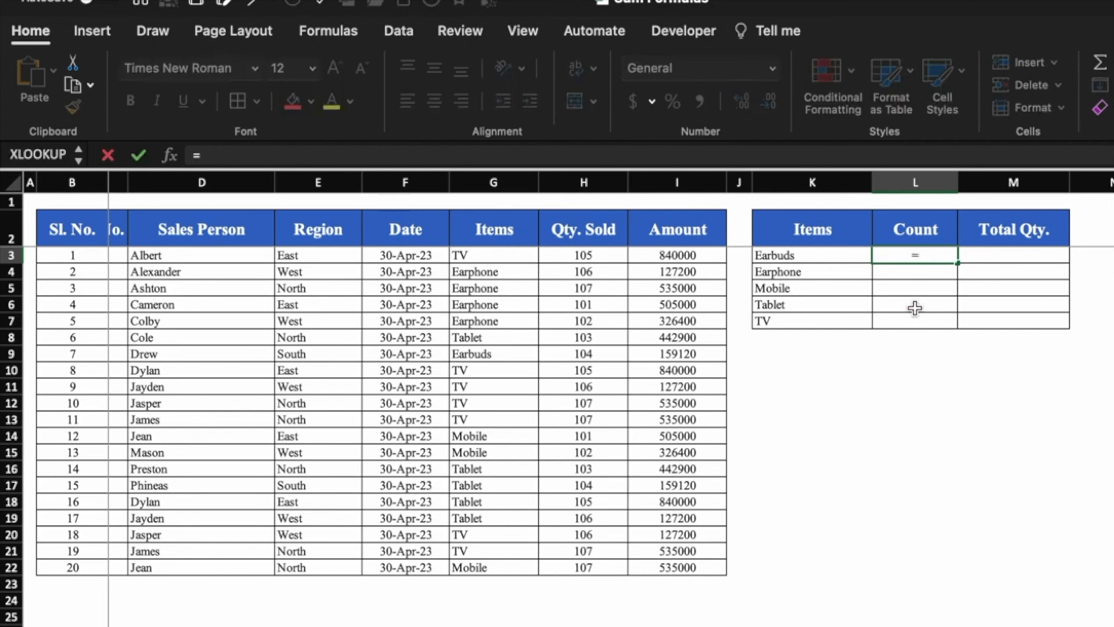
type("cou")
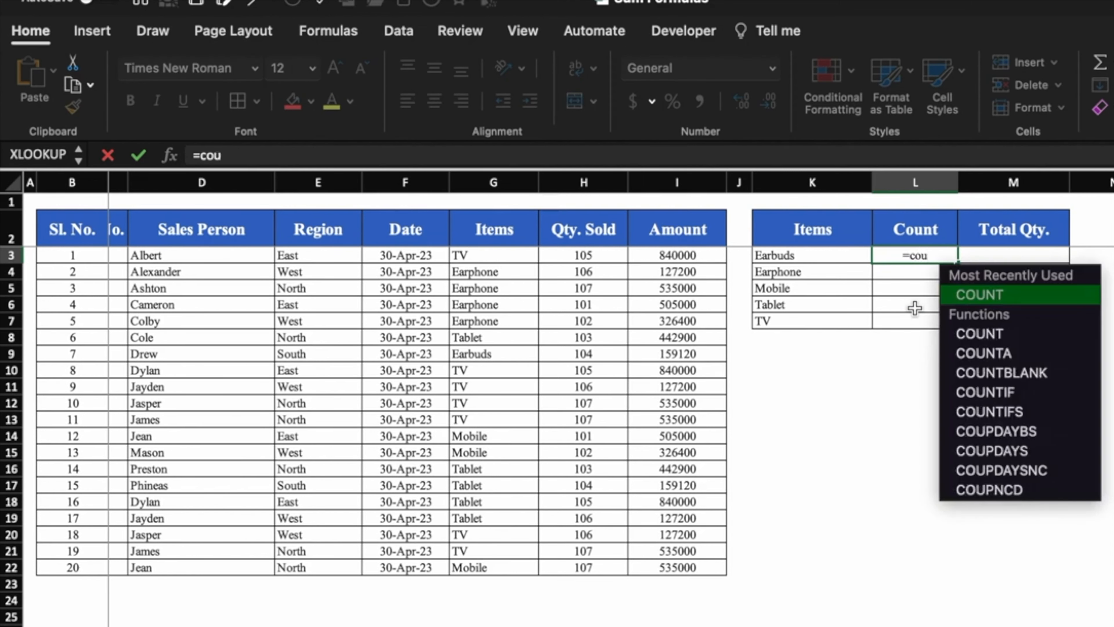
double_click(1049, 394)
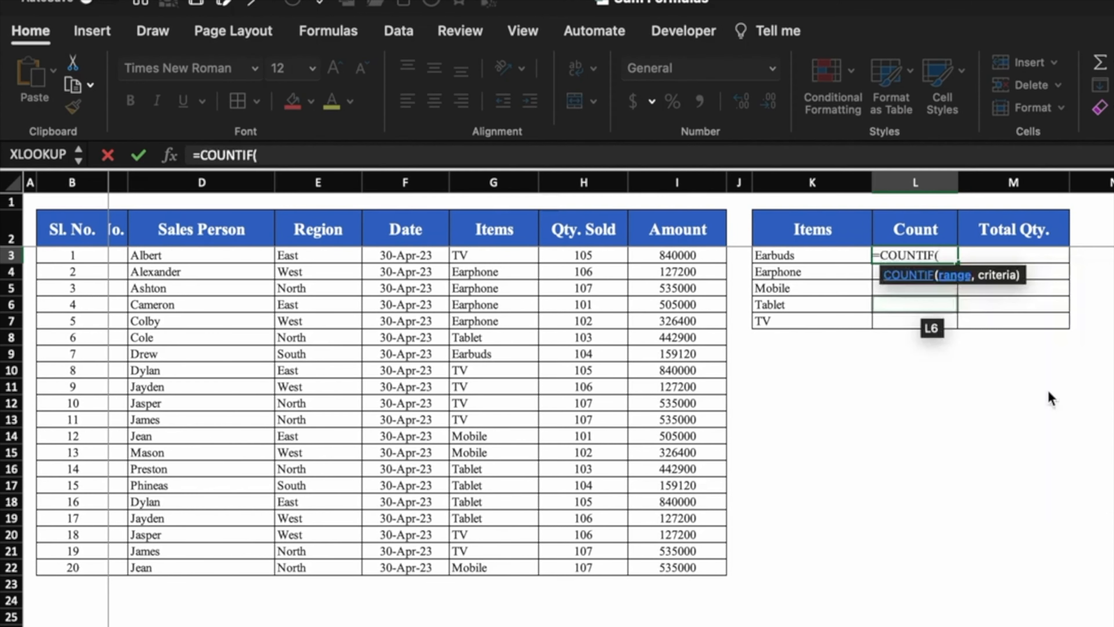
left_click(487, 182)
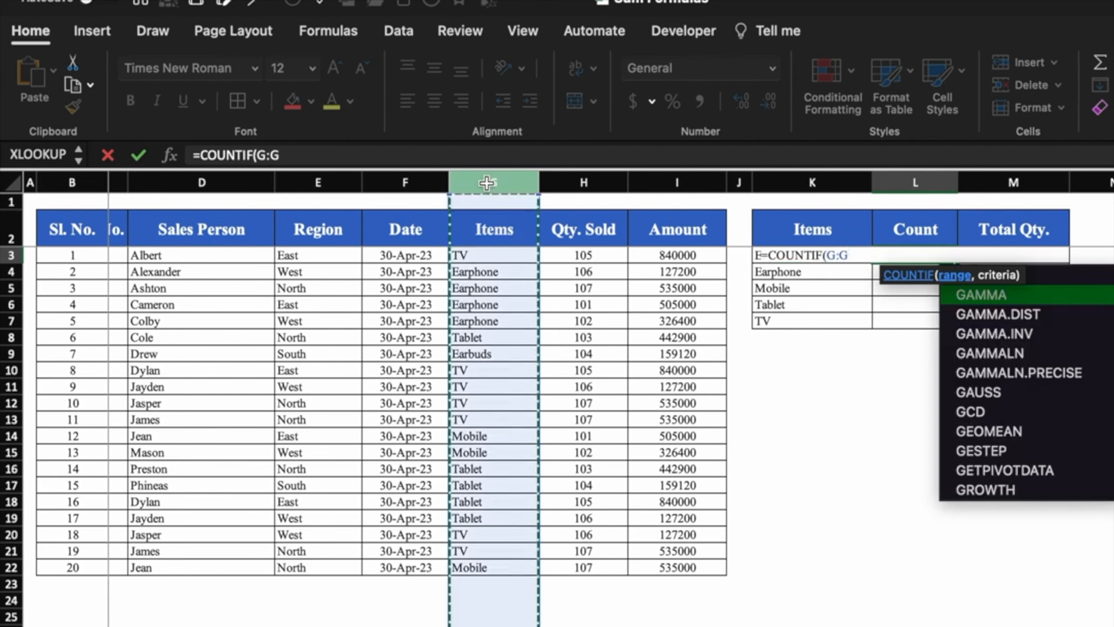
key("F4")
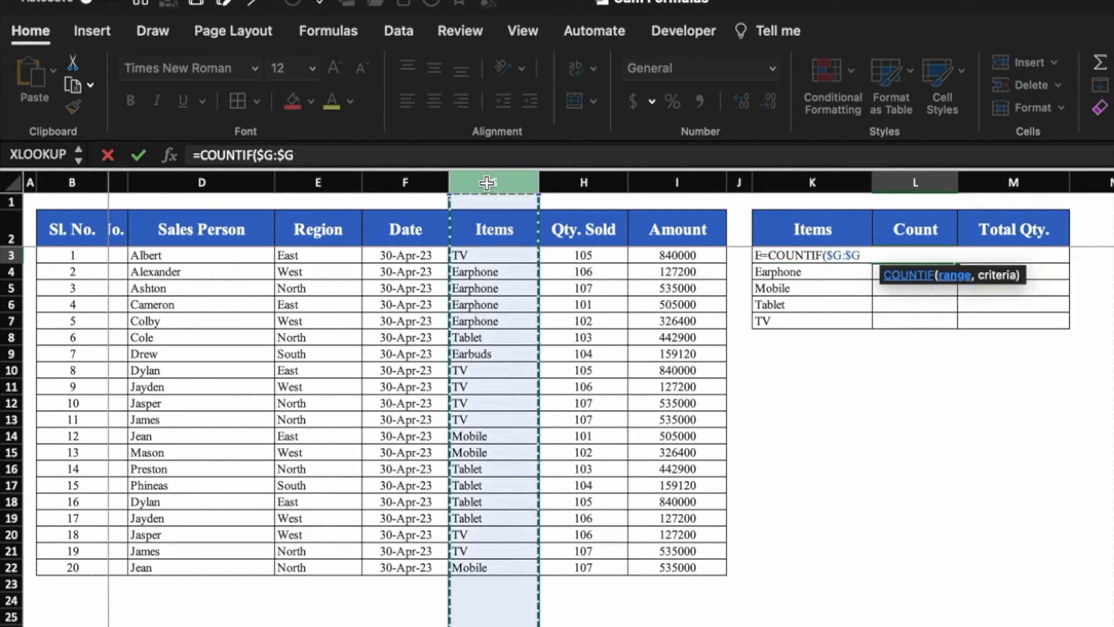
type(",")
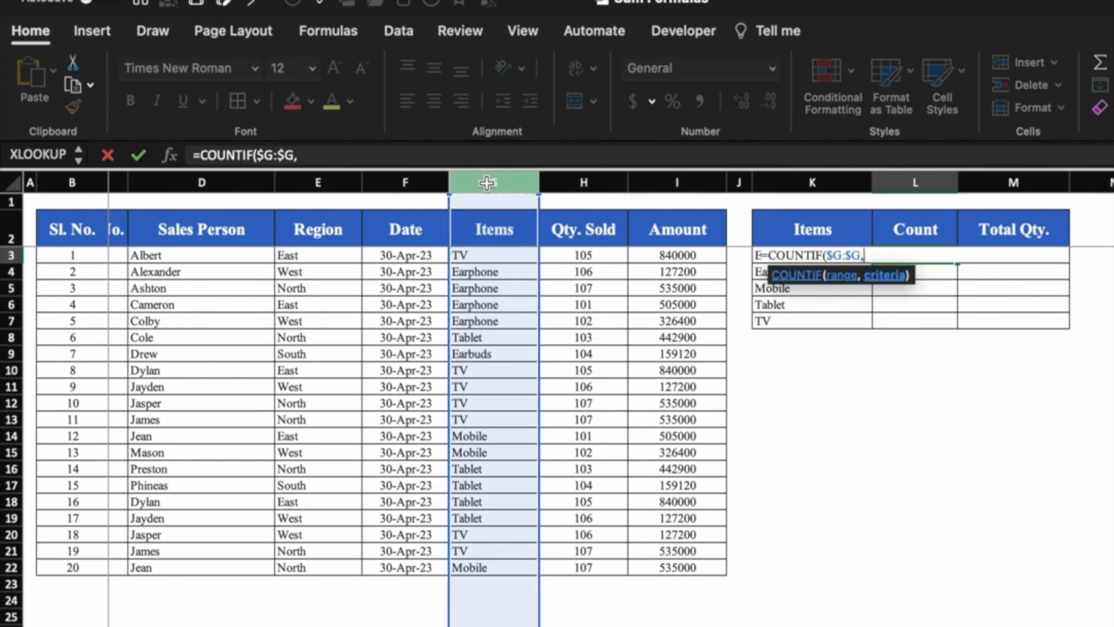
type("\"Earbuds\")")
key("Return")
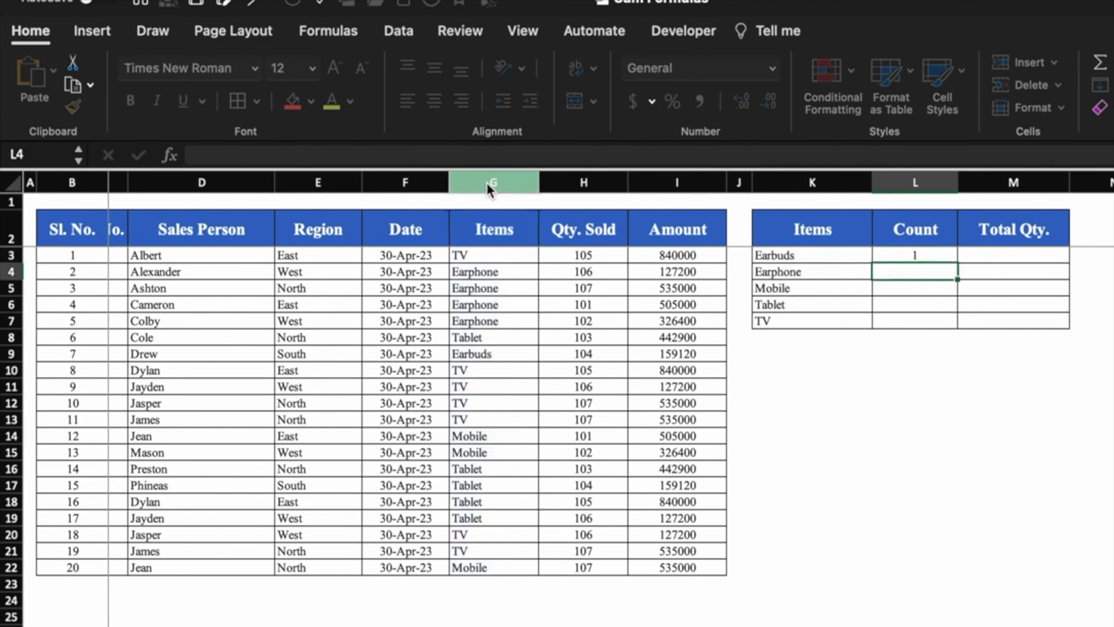
key("Up")
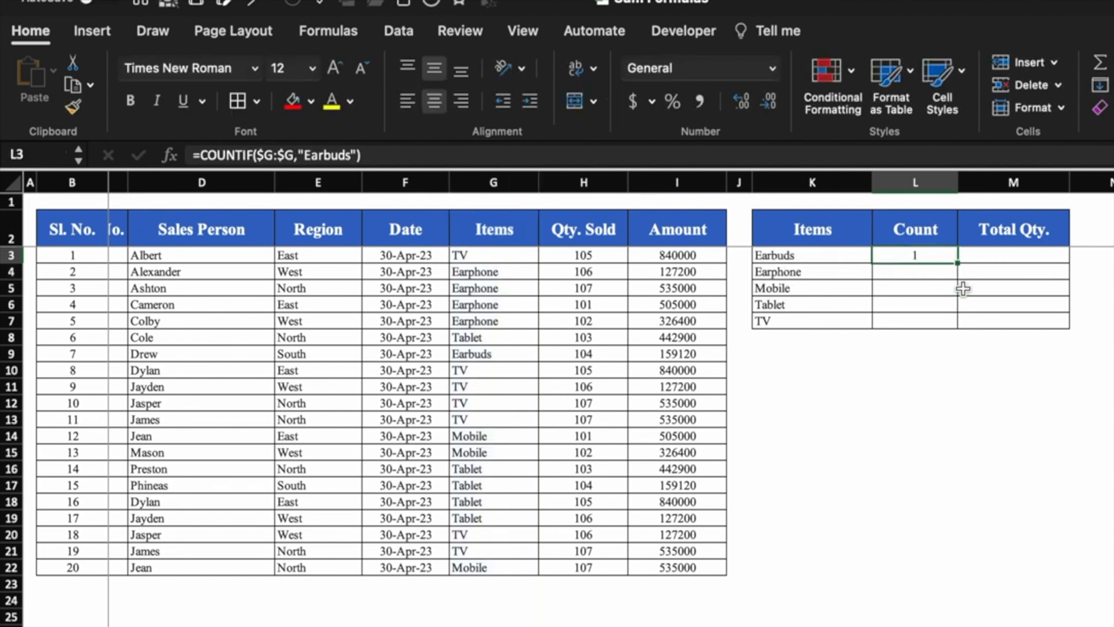
left_click_drag(958, 265, 959, 328)
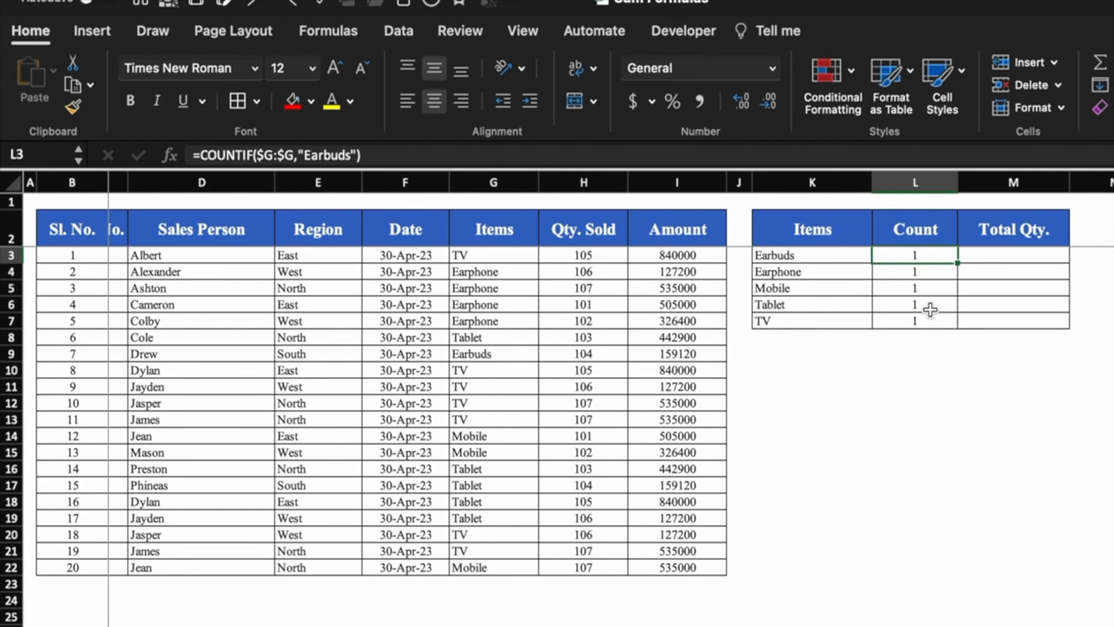
- Change the formula in L3 to =COUNTIF($G:$G,K3) and fill it down the Count column to L7
left_click(356, 155)
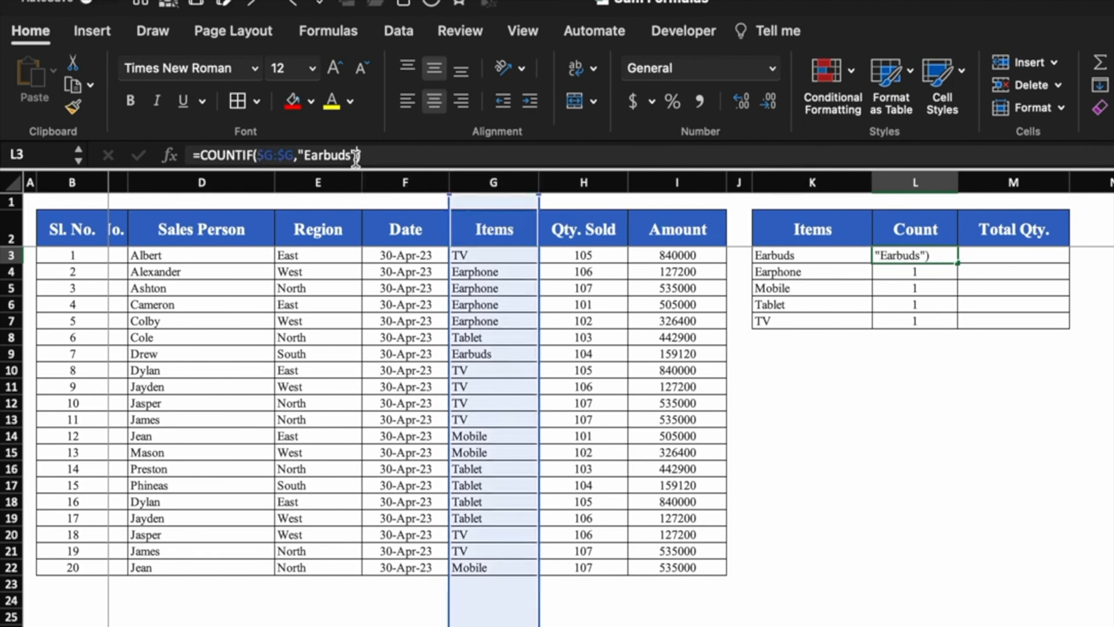
key("BackSpace")
key("BackSpace")
key("BackSpace")
key("BackSpace")
key("BackSpace")
key("BackSpace")
key("BackSpace")
key("BackSpace")
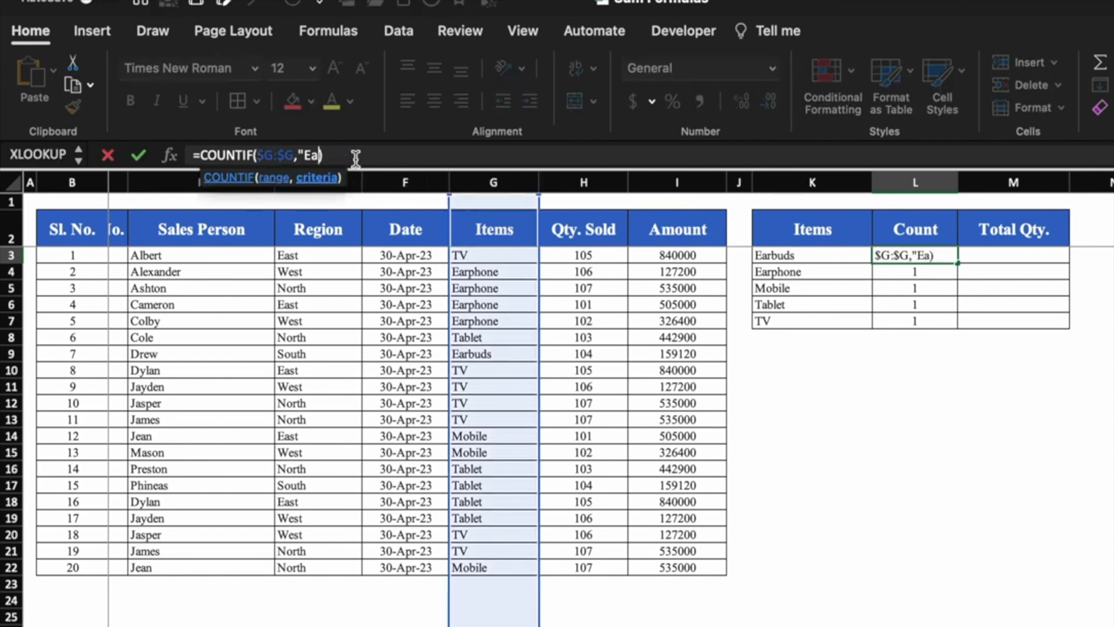
left_click(816, 256)
key("Return")
left_click(938, 254)
left_click_drag(957, 263, 959, 325)
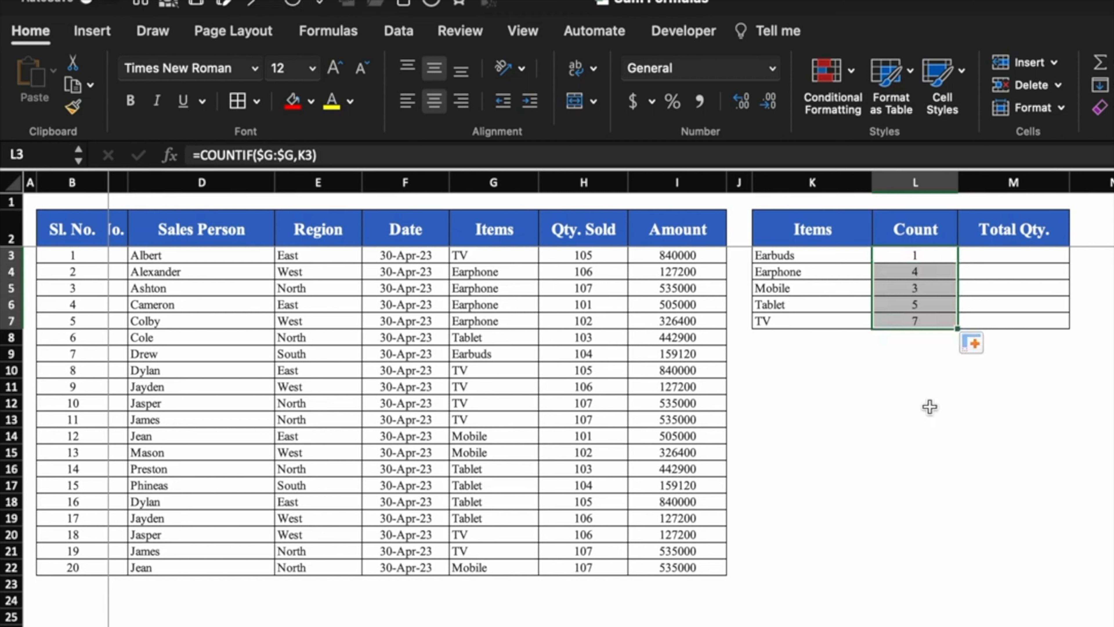
- Total the Earbuds quantity by entering =SUMIF($G:$G,K3,$H:$H) in cell M3
left_click(1015, 252)
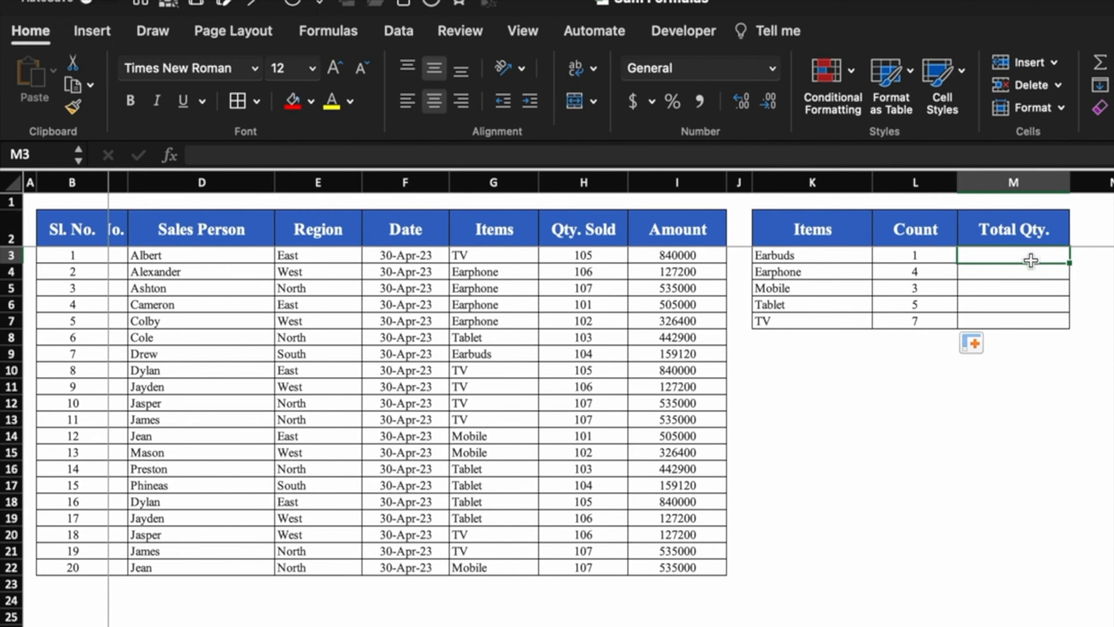
type("=")
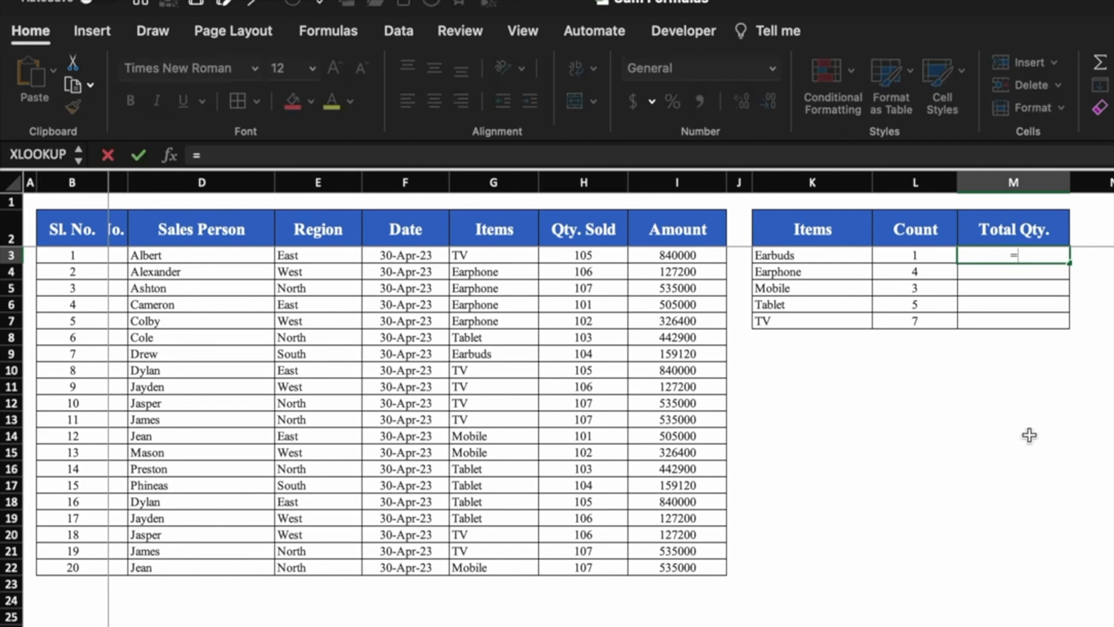
type("sumif")
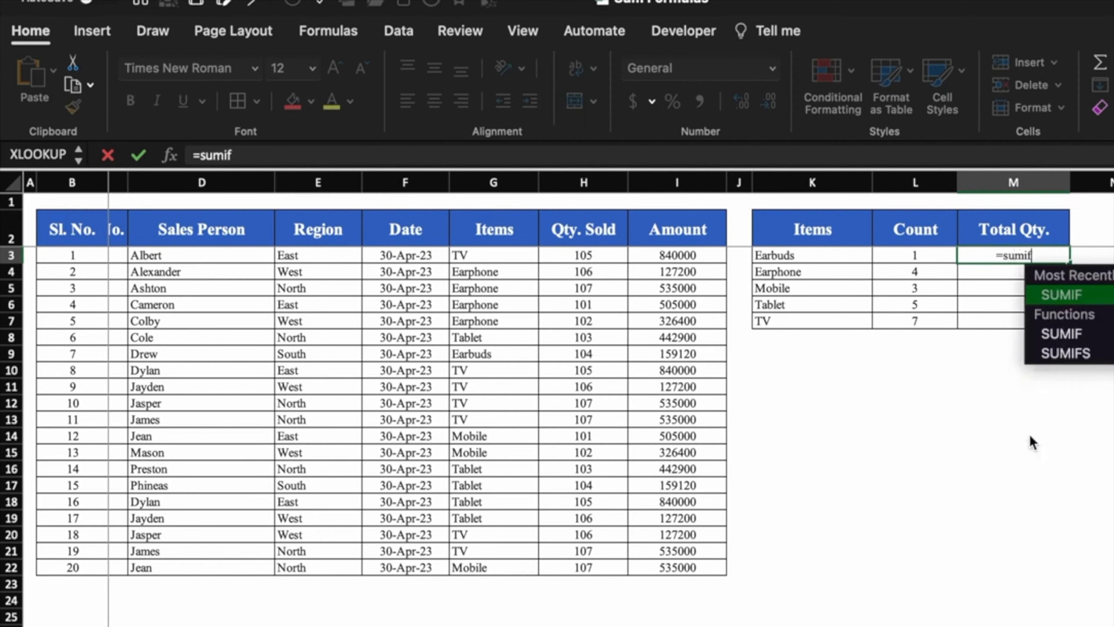
type("(")
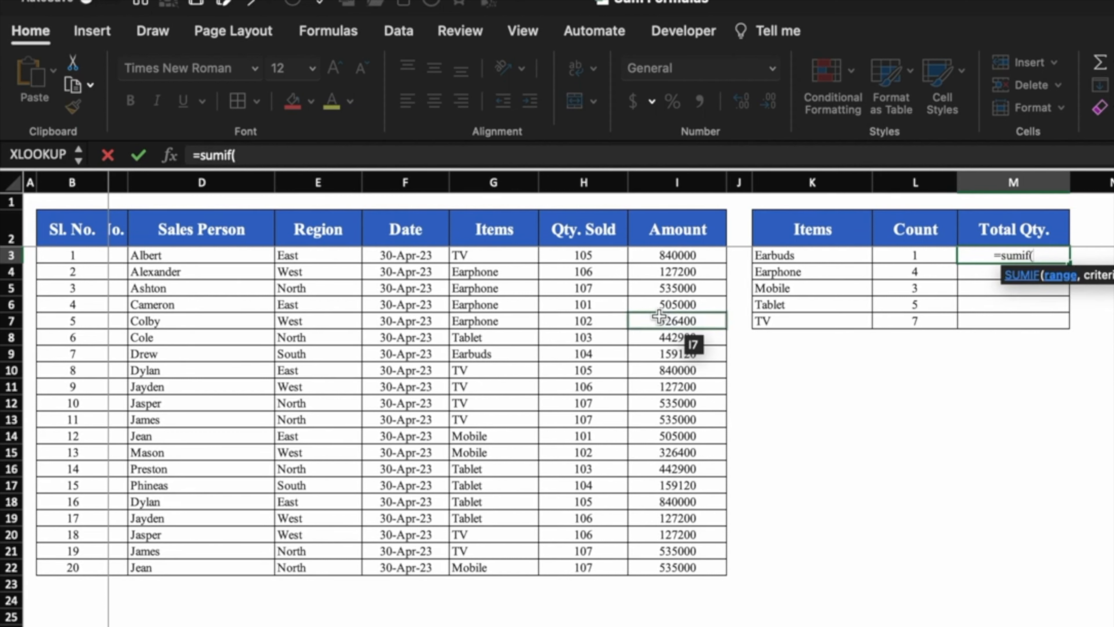
left_click(498, 186)
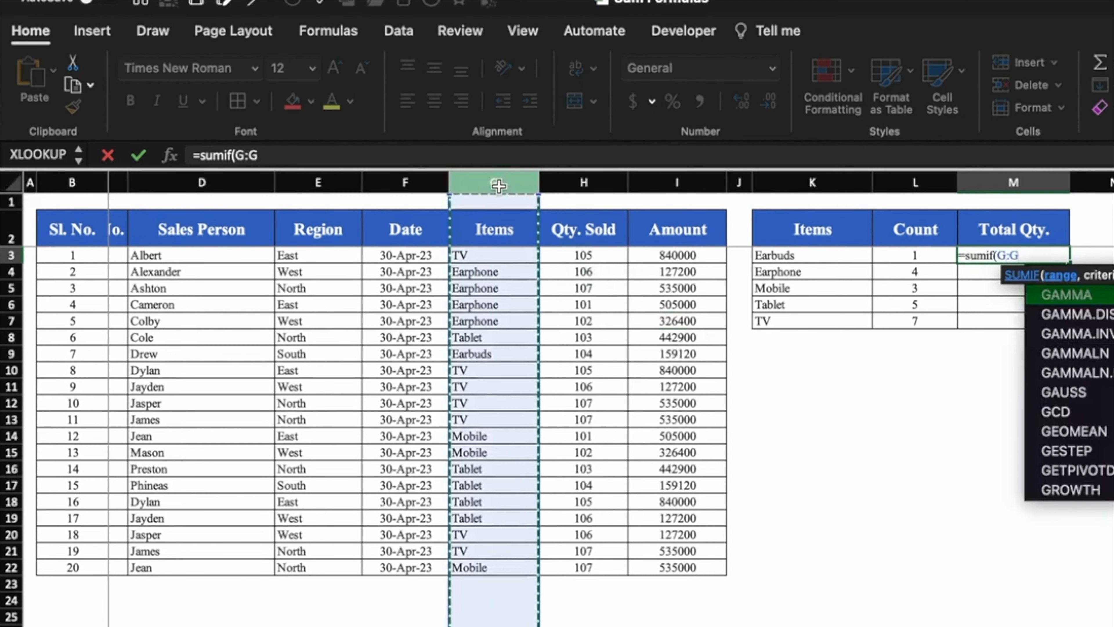
key("F4")
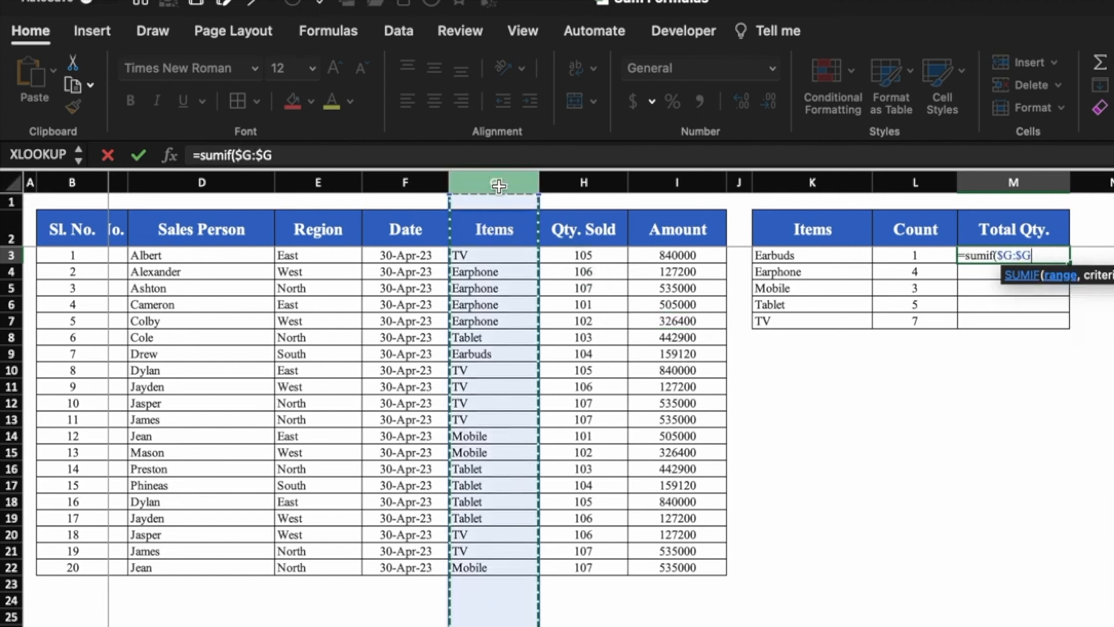
type(",")
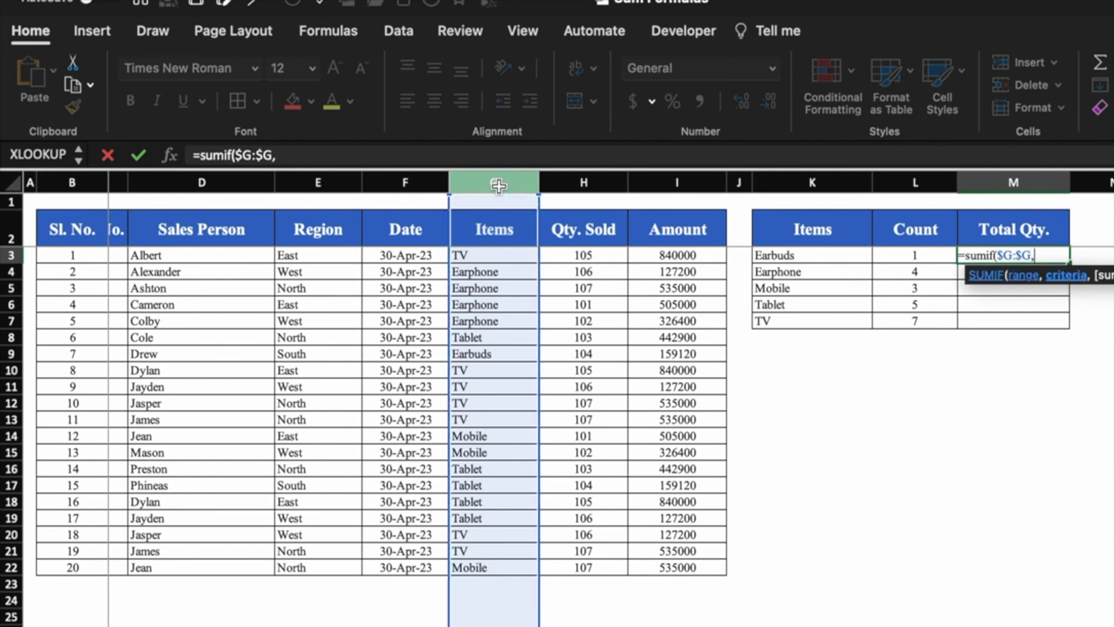
left_click(829, 254)
type(",")
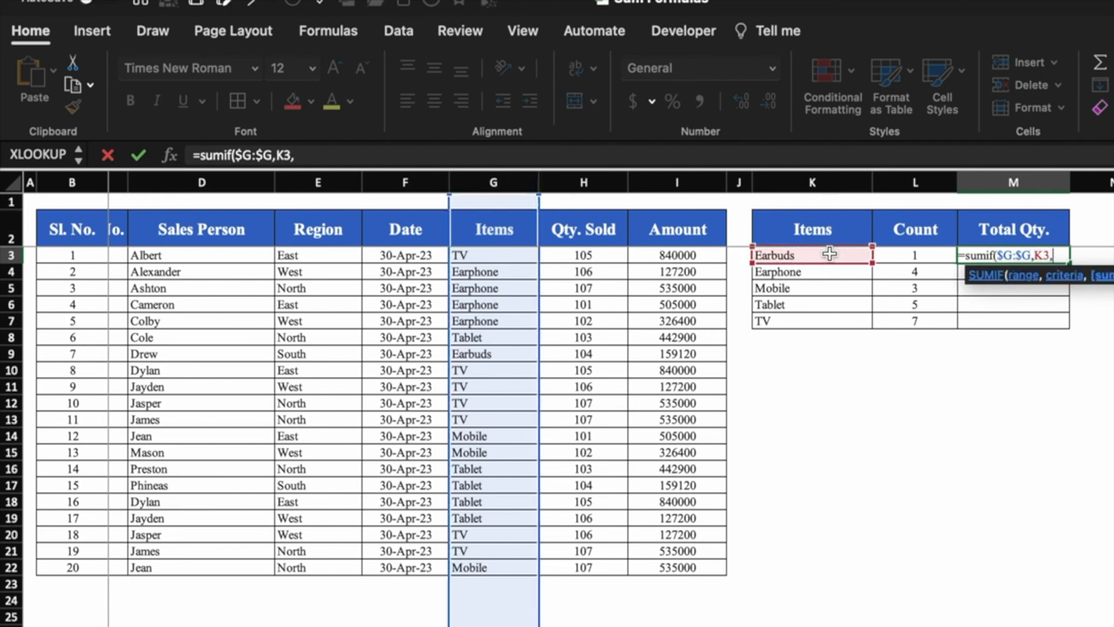
left_click(604, 184)
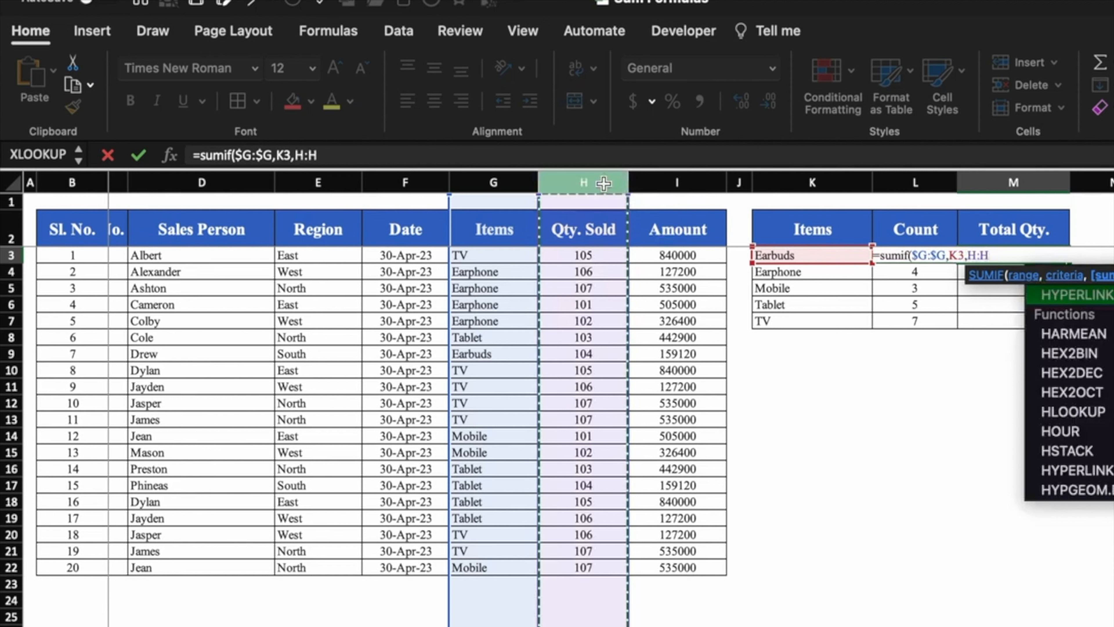
key("F4")
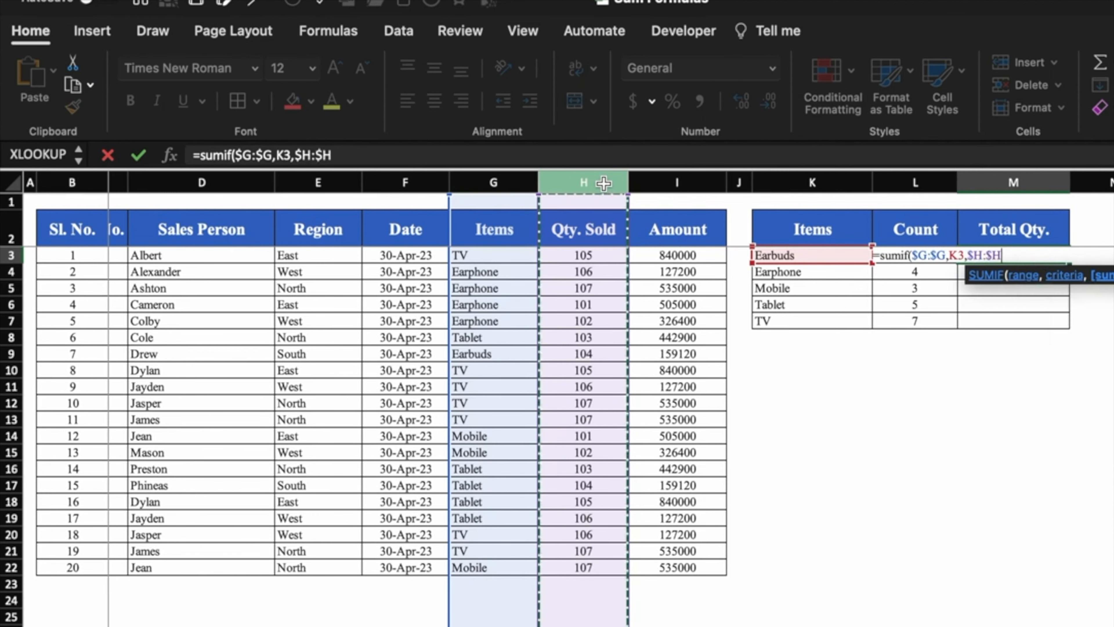
type(")")
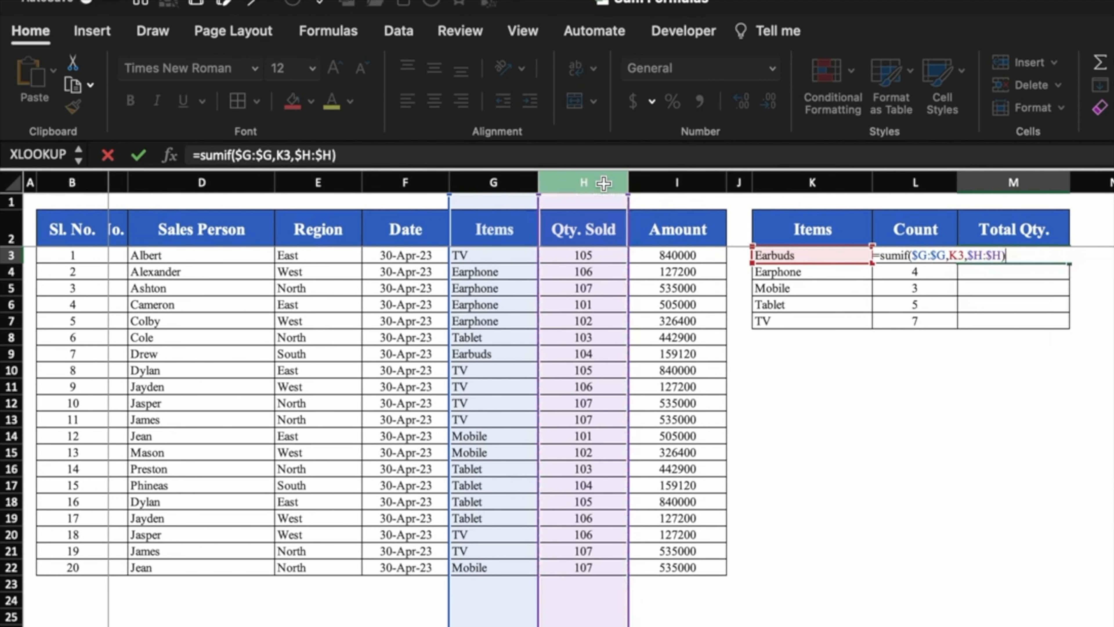
key("Return")
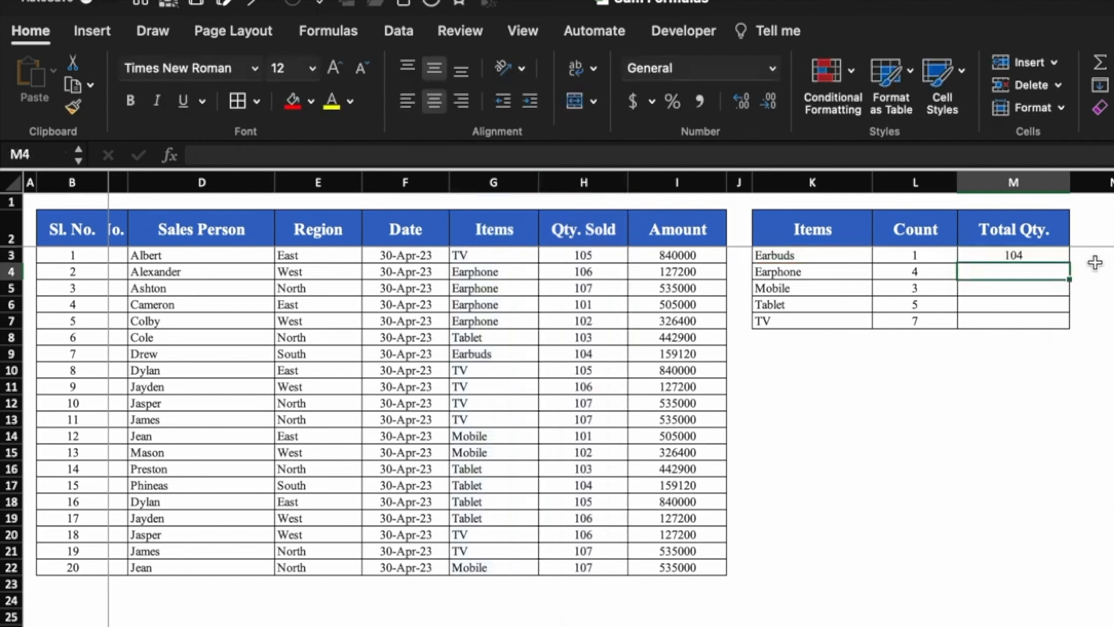
- Fill the SUMIF formula from M3 down the Total Qty. column to M7
left_click(1044, 255)
left_click_drag(1072, 263, 1073, 322)
left_click(1090, 321)
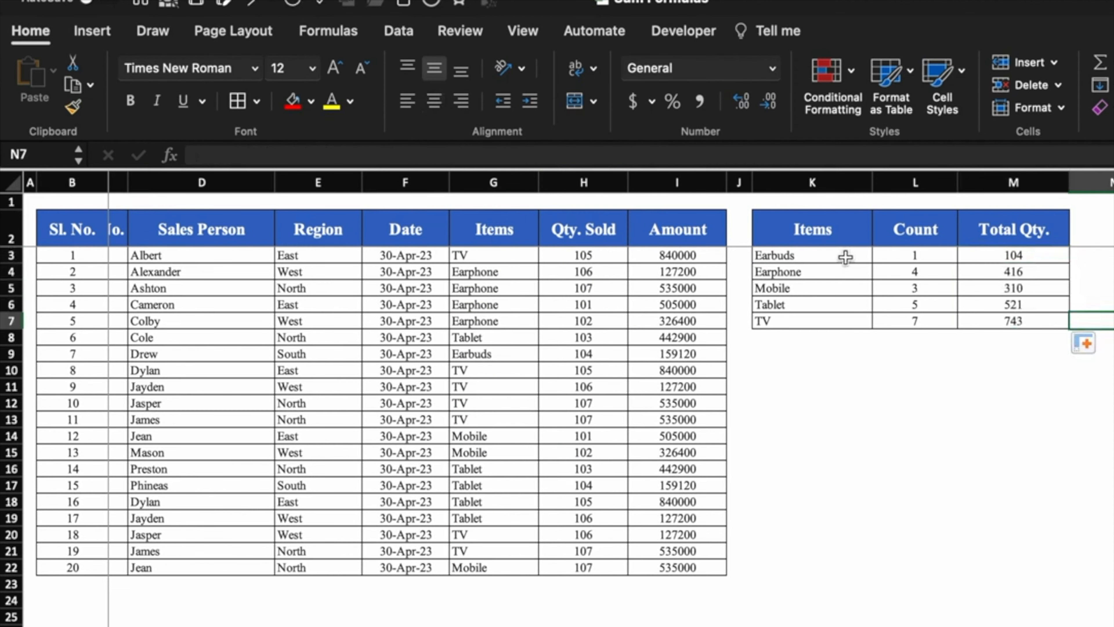
- Review the Count and Total Qty. formulas in the Earbuds and TV rows of the summary table
left_click(845, 257)
left_click(906, 258)
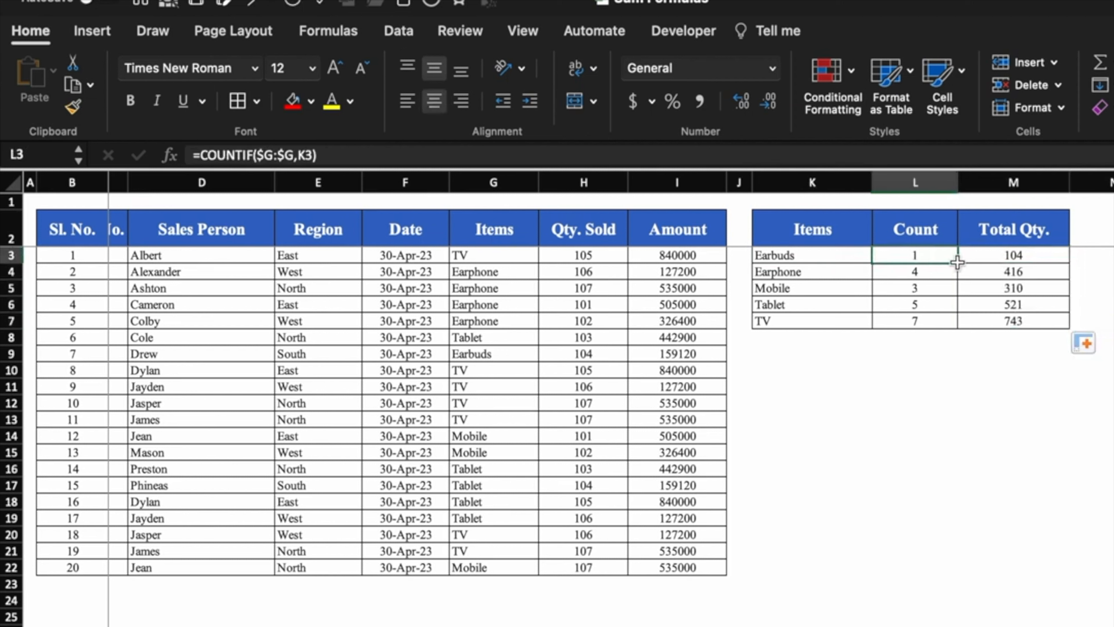
left_click(979, 260)
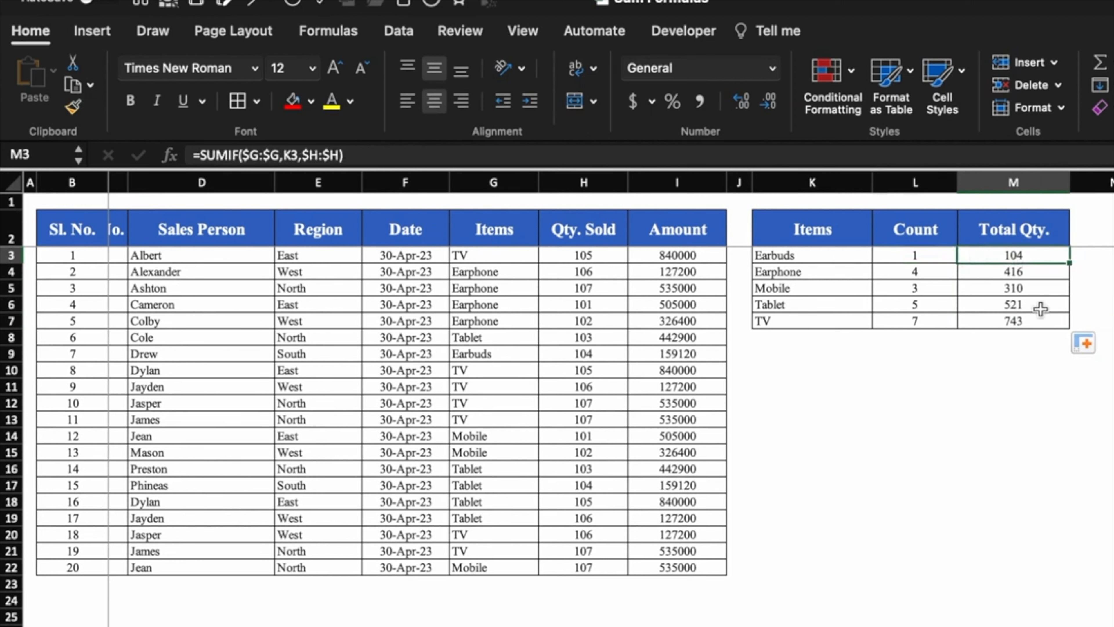
left_click(838, 320)
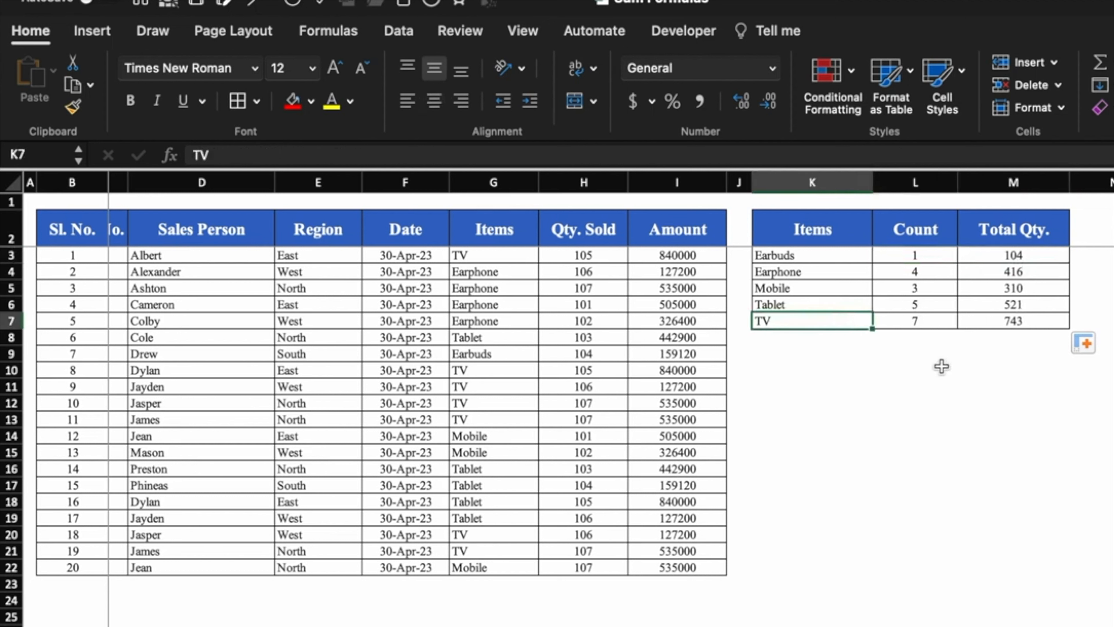
left_click(939, 320)
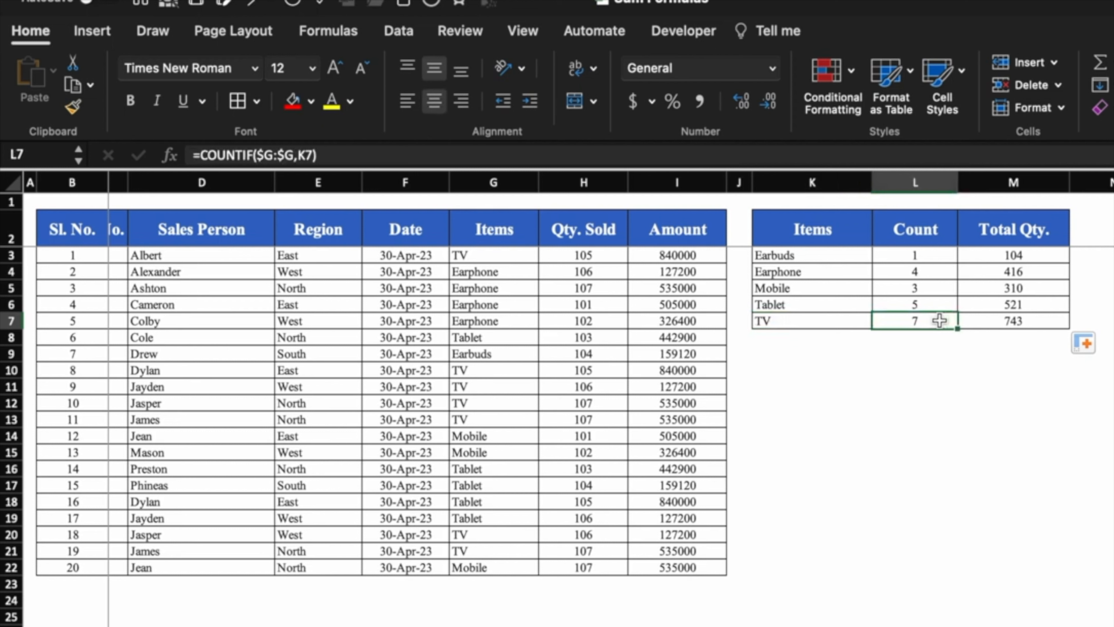
left_click(969, 320)
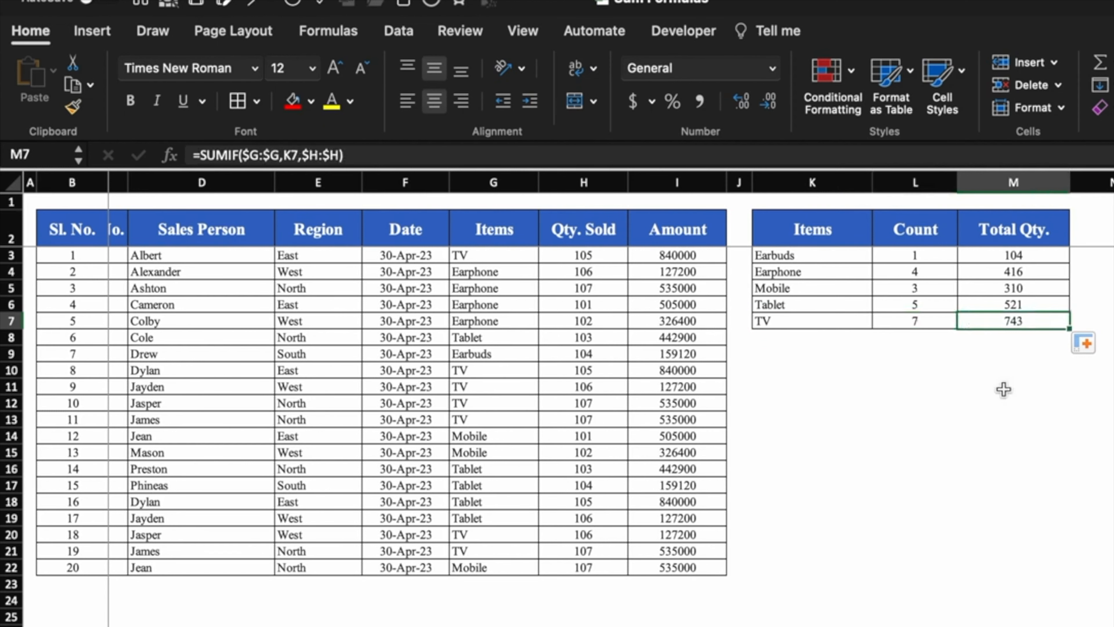
left_click(942, 317)
left_click(1005, 322)
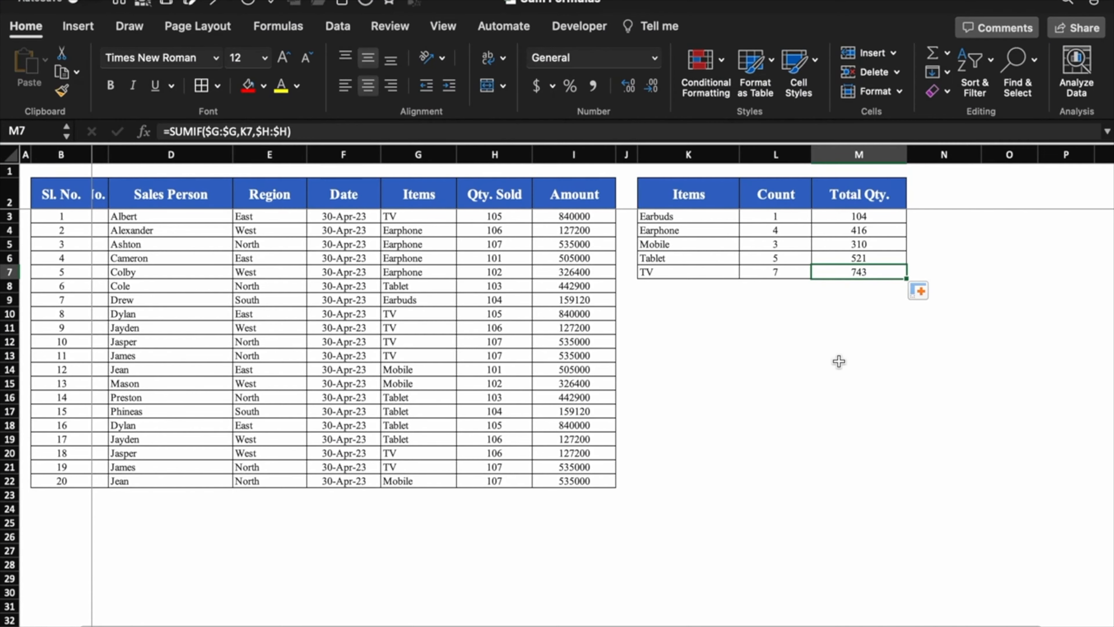
left_click(820, 429)
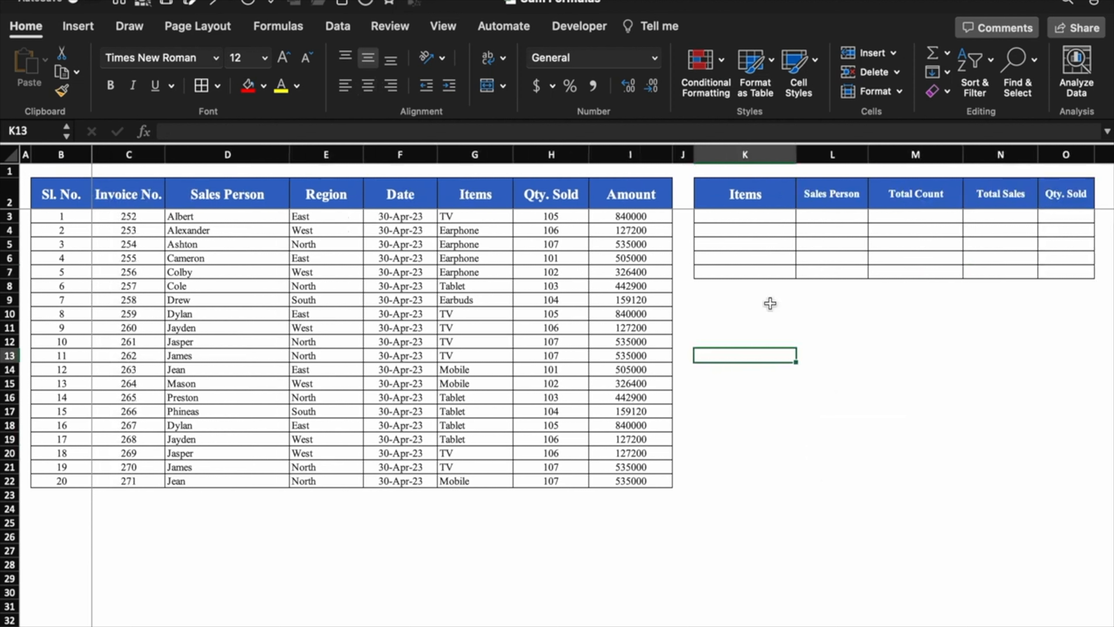
- List the distinct items below the summary table by entering =UNIQUE(G3:G22) in cell K9
left_click(770, 303)
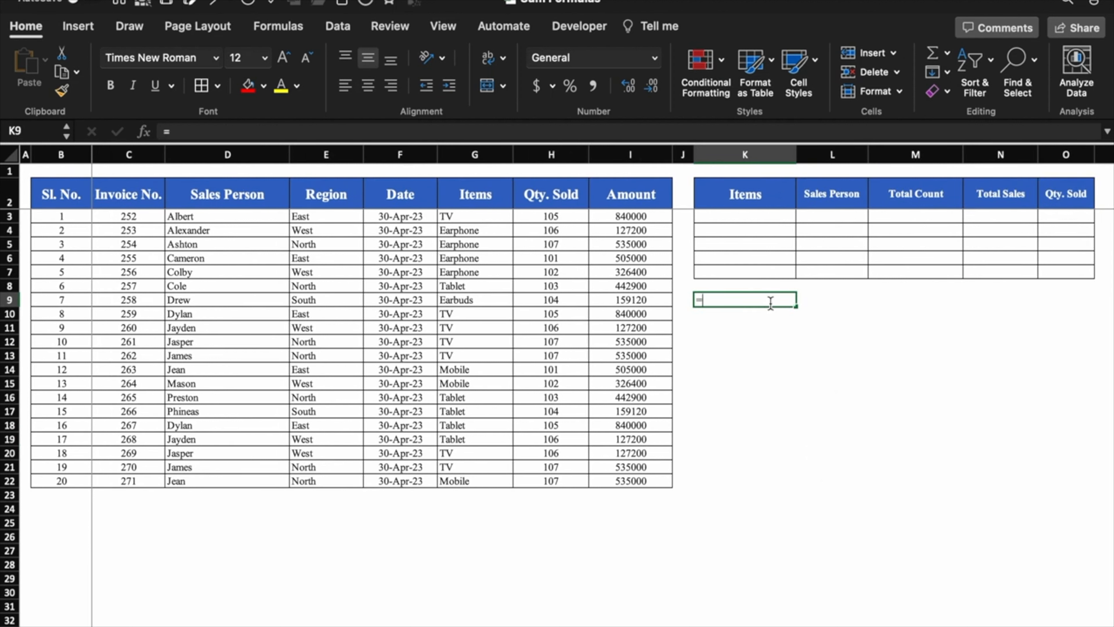
type("=uniq")
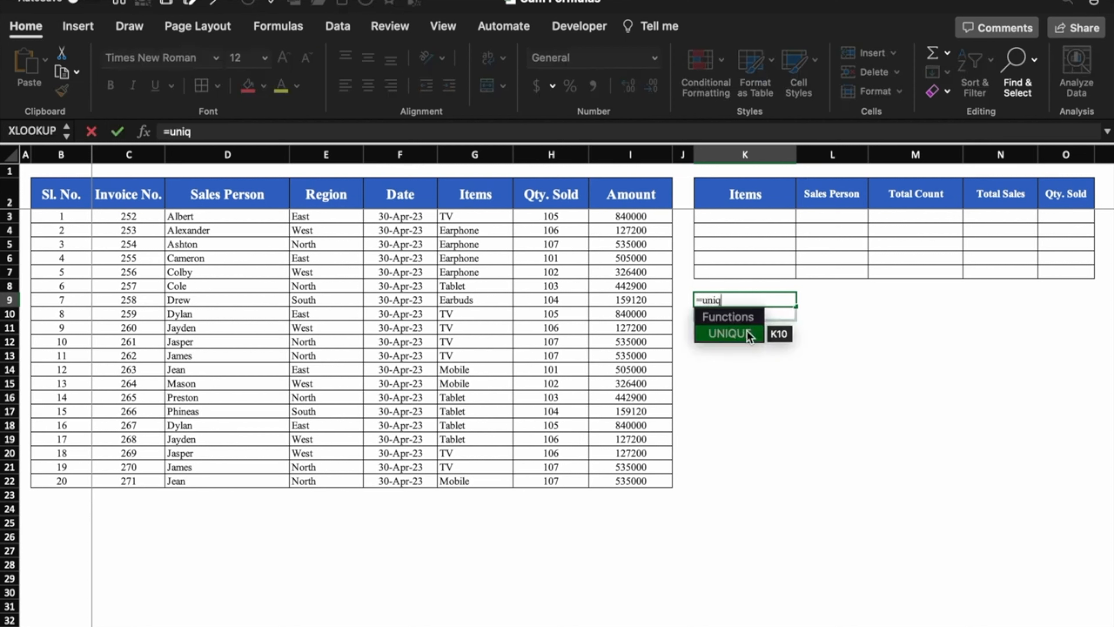
double_click(750, 337)
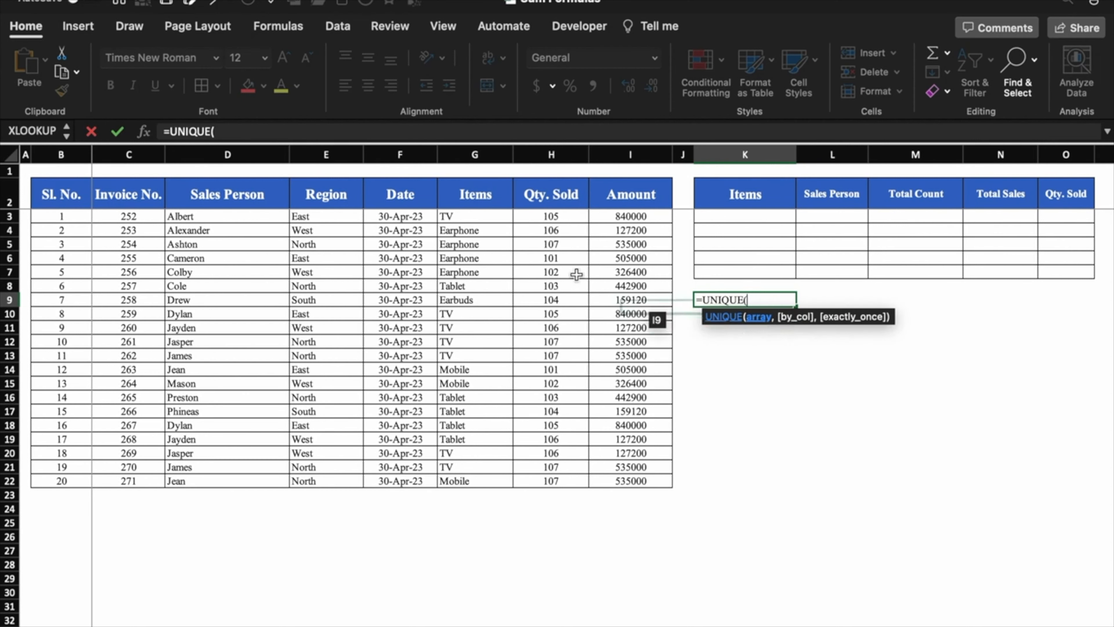
left_click_drag(469, 218, 480, 478)
type(")")
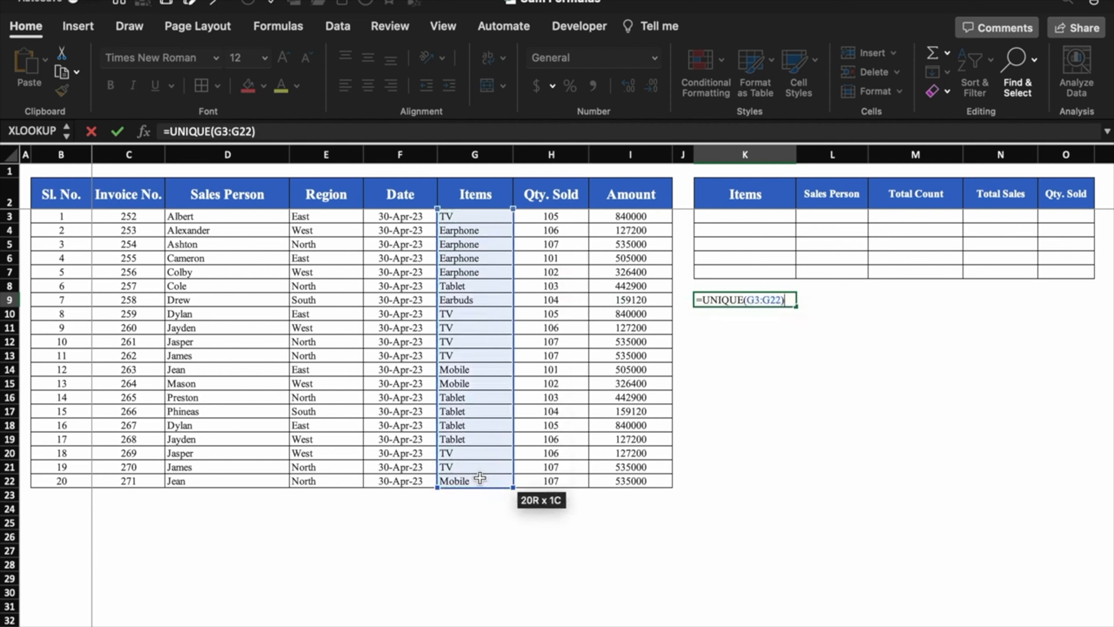
key("Return")
- Sort the distinct item list by changing the K9 formula to =SORT(UNIQUE(G3:G22))
left_click(166, 131)
type("sort(")
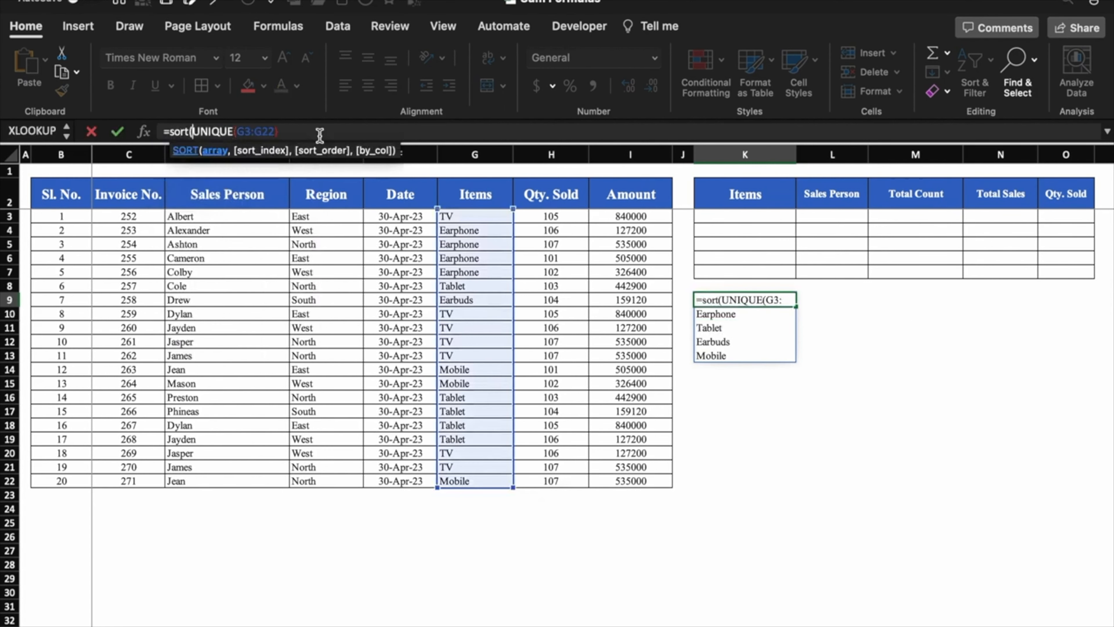
left_click(307, 127)
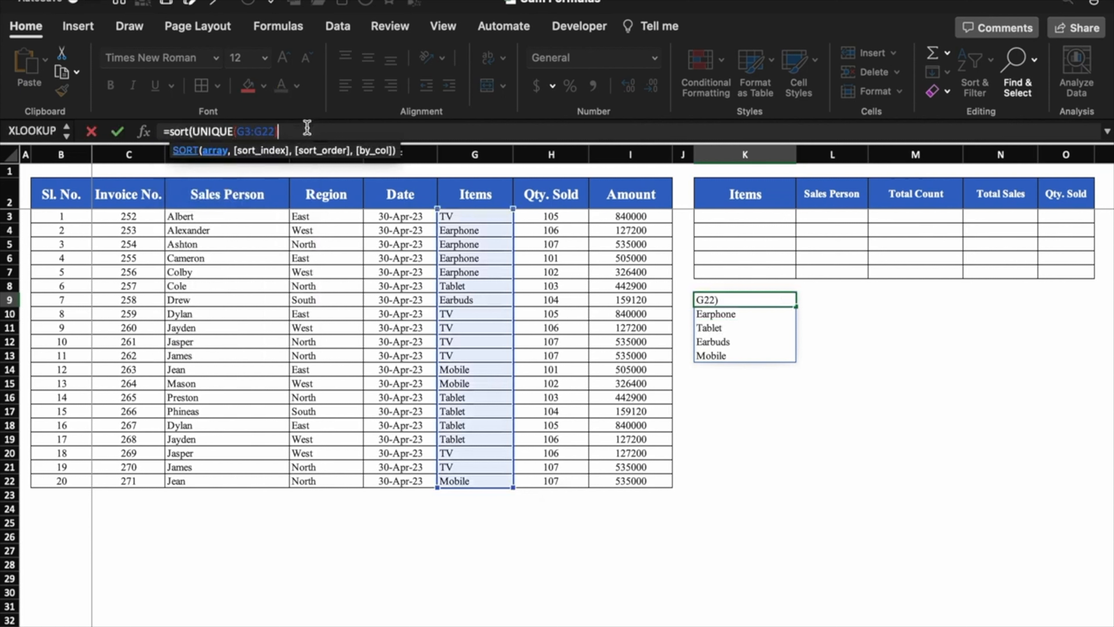
type(")")
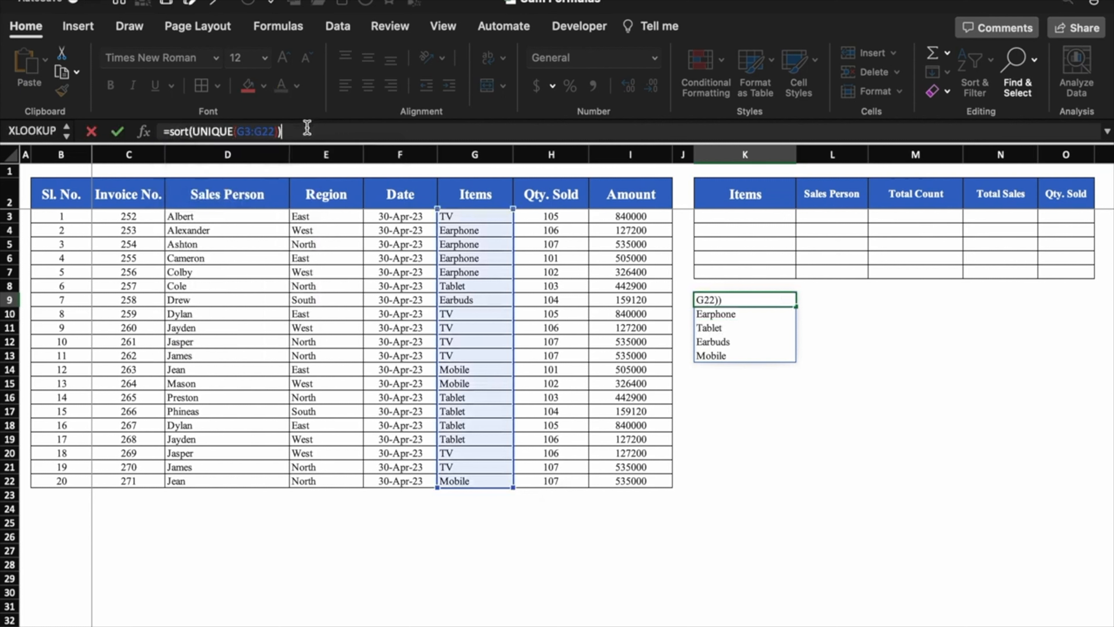
key("Return")
- Copy the sorted items in K9:K13 as values into the Items column from K3, and clear the helper list
left_click_drag(771, 298, 764, 351)
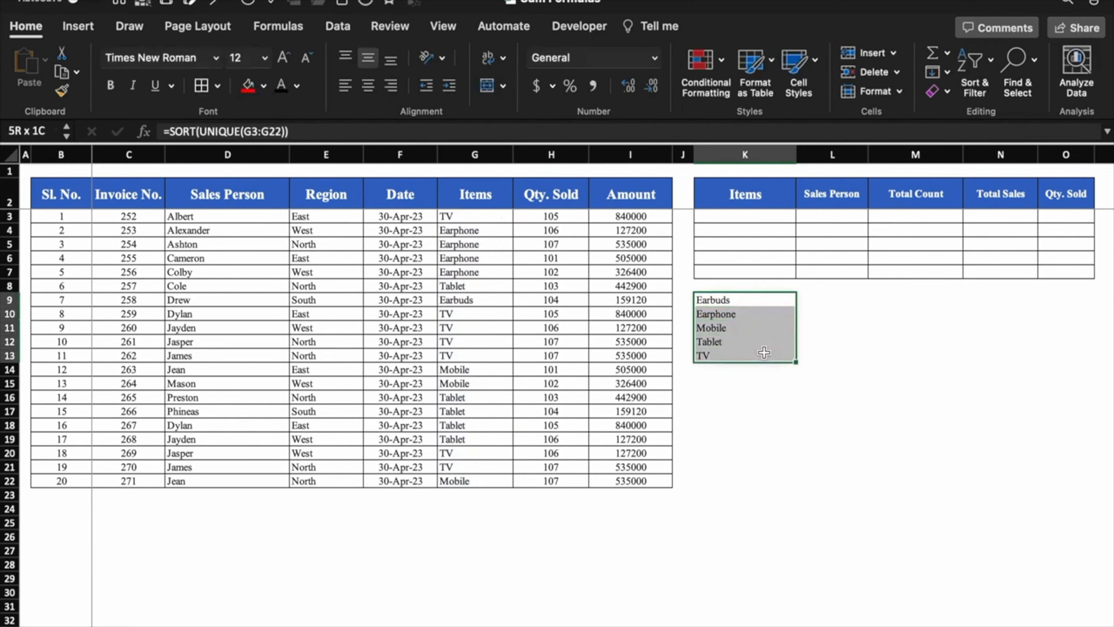
key("super+c")
left_click(748, 215)
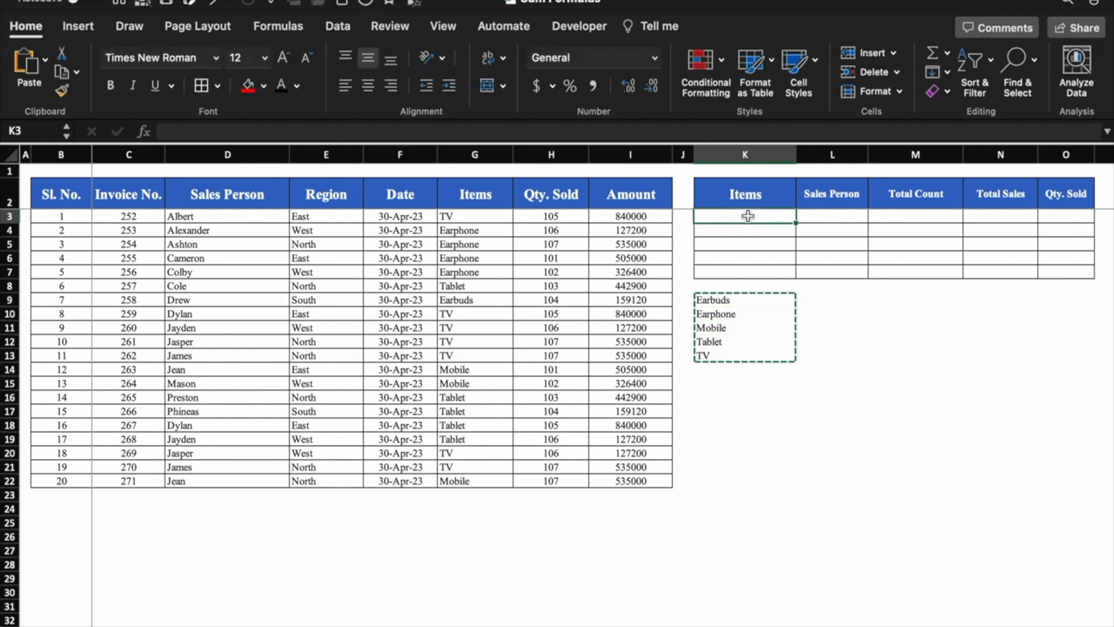
right_click(748, 215)
mouse_move(840, 285)
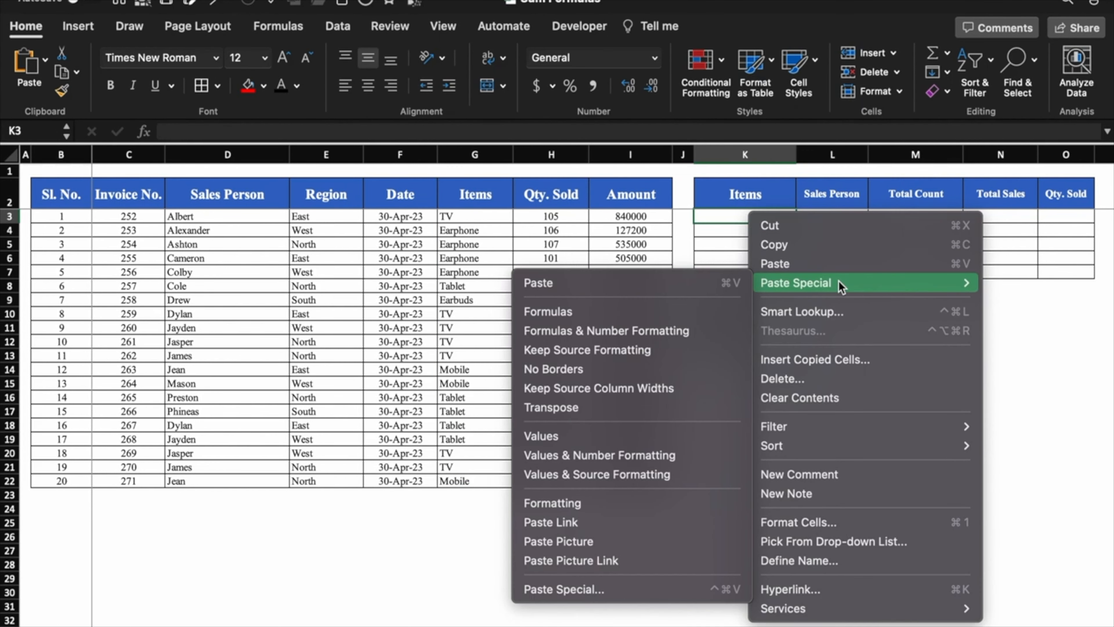
left_click(651, 436)
left_click_drag(745, 299, 742, 328)
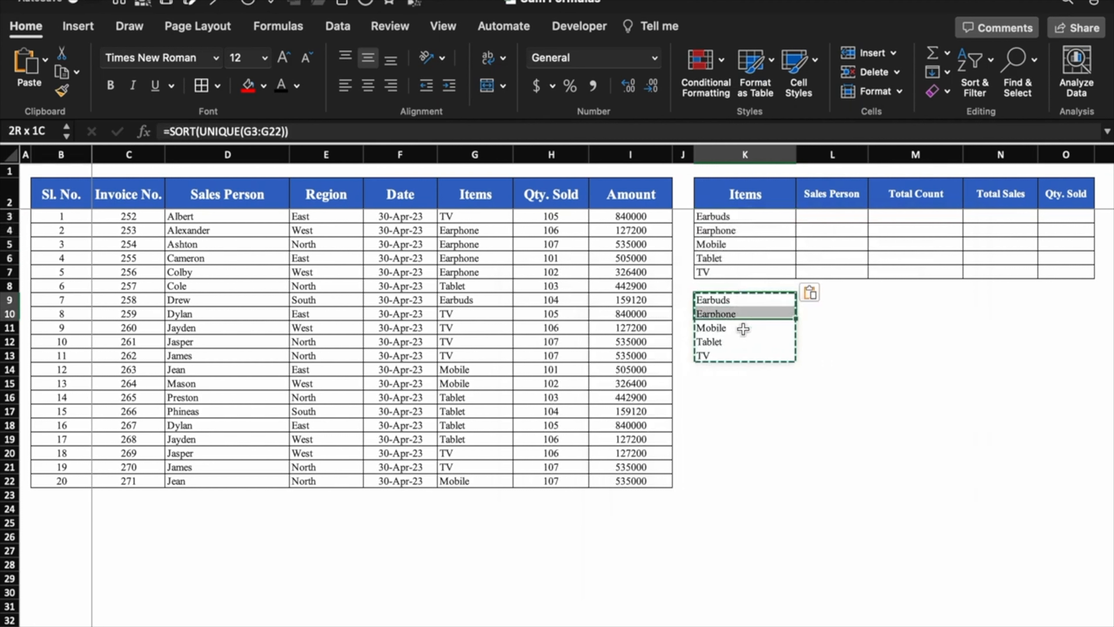
left_click_drag(743, 328, 743, 355)
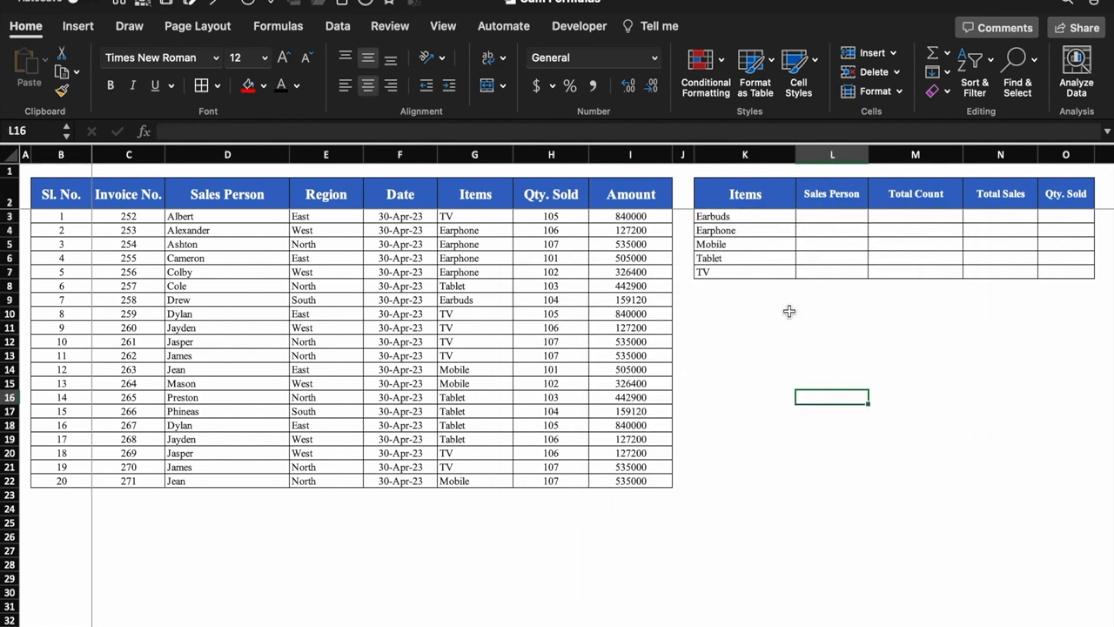
- List the distinct sales persons below the summary table by entering =UNIQUE(D3:D22) in cell K10
left_click(789, 311)
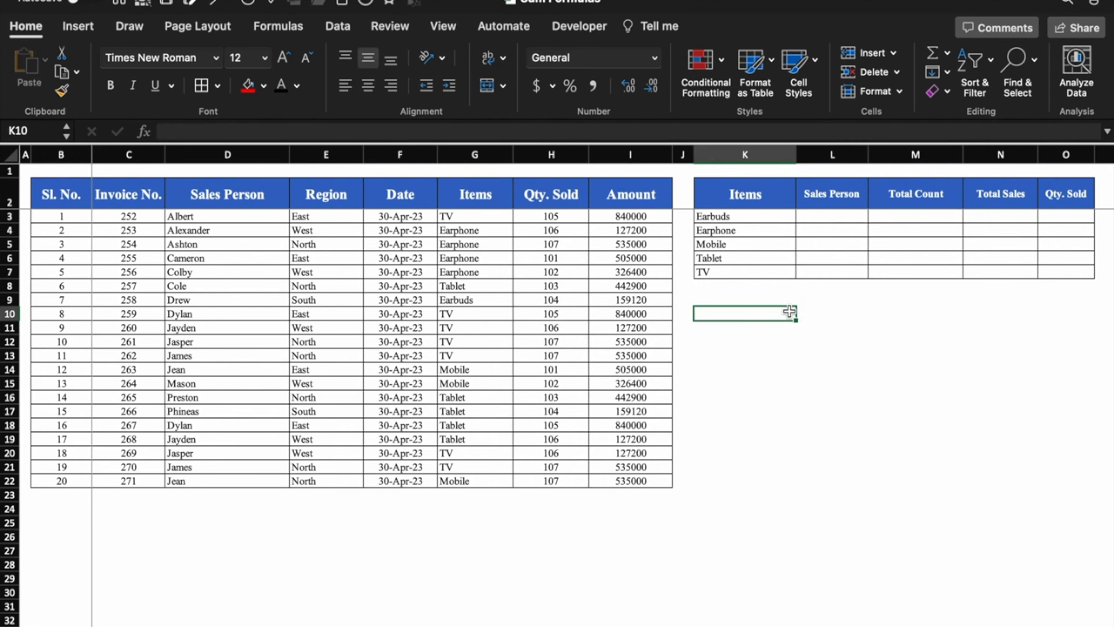
type("=")
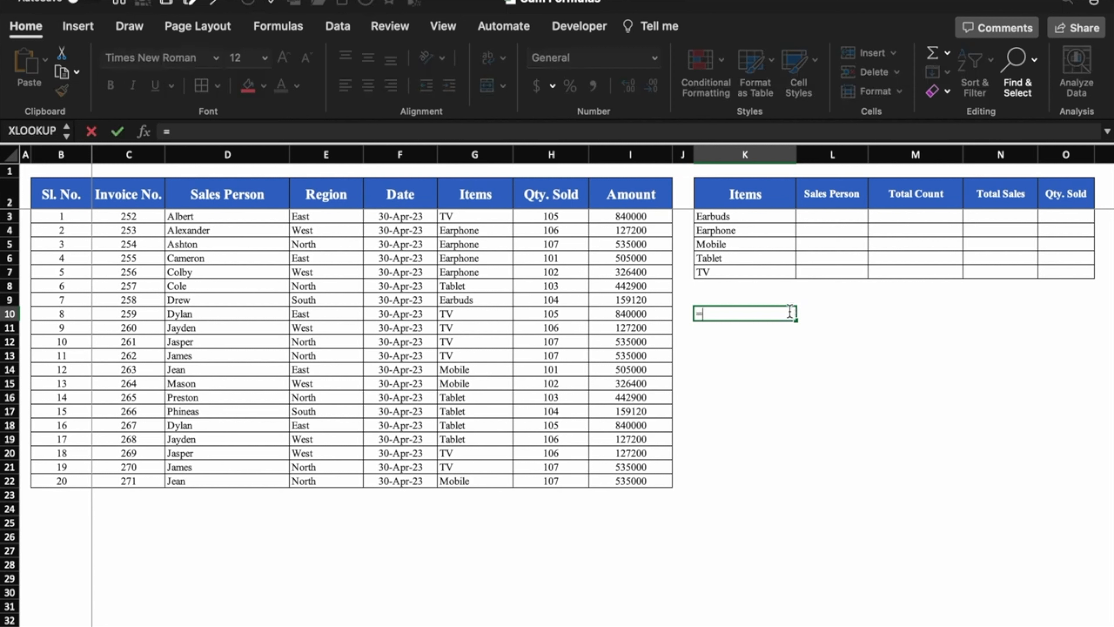
type("uni")
double_click(753, 379)
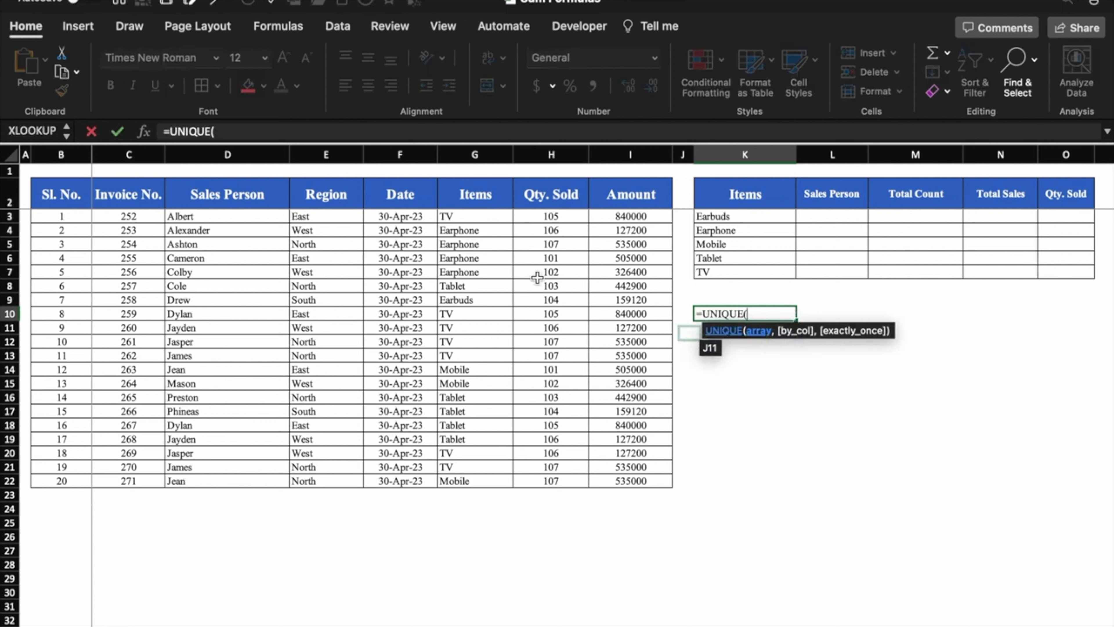
left_click(254, 216)
left_click_drag(253, 259, 267, 487)
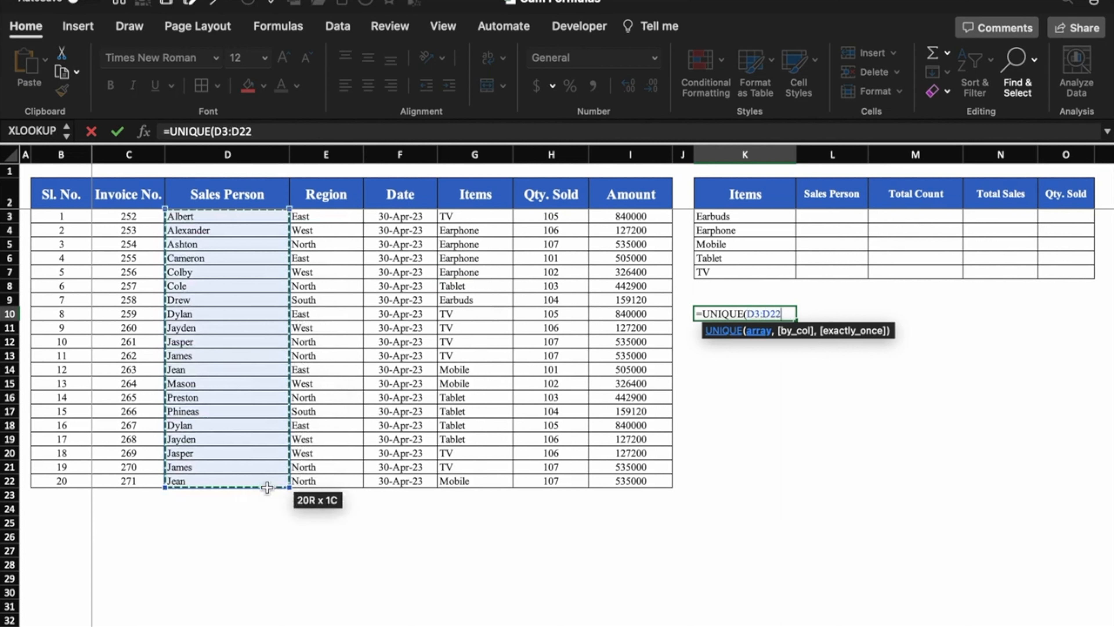
type(")")
key("Return")
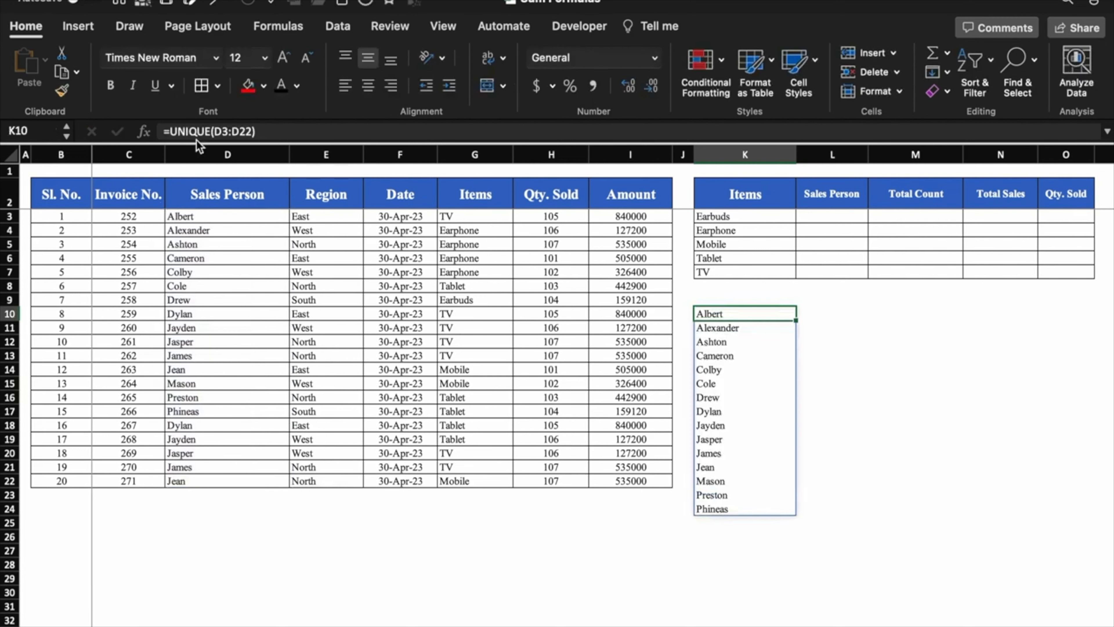
- Sort the distinct sales person list by changing the K10 formula to =SORT(UNIQUE(D3:D22))
left_click(169, 132)
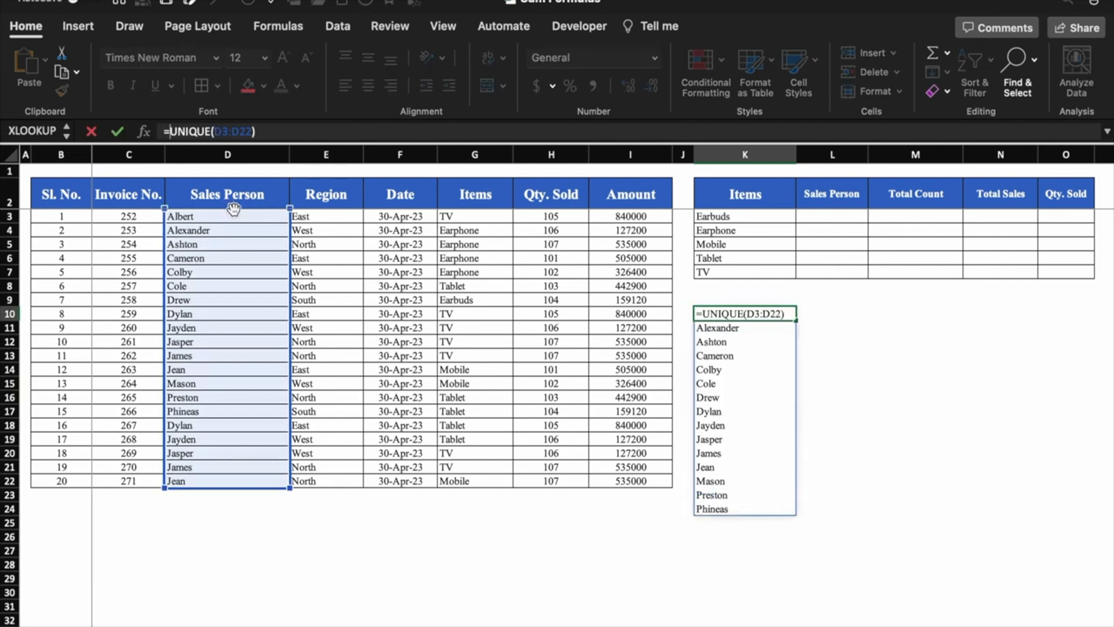
type("sort")
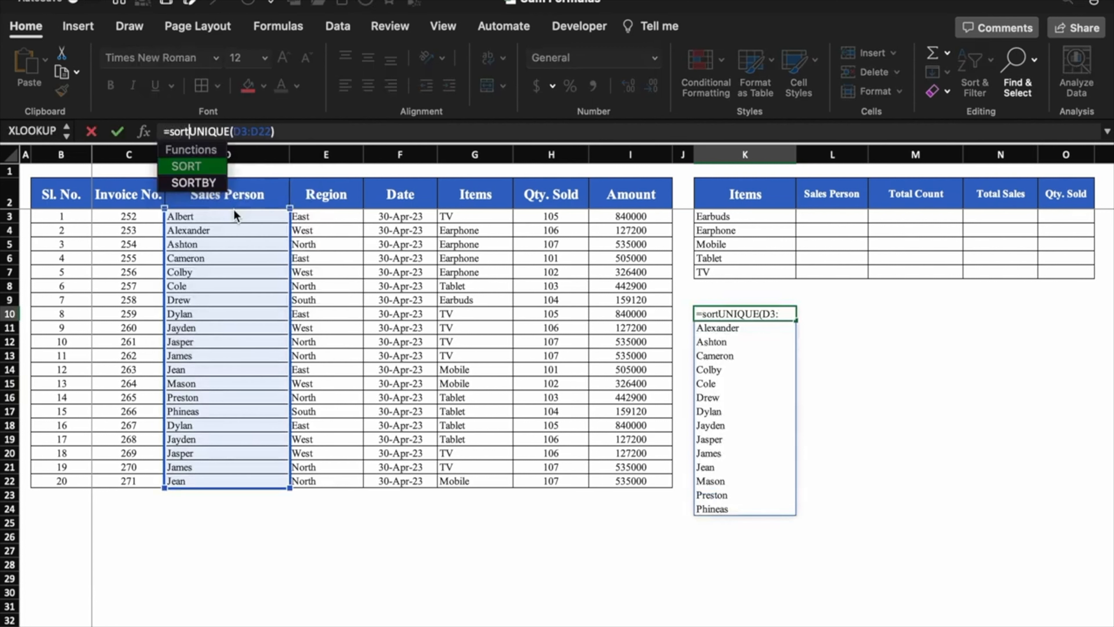
type("(")
left_click(305, 132)
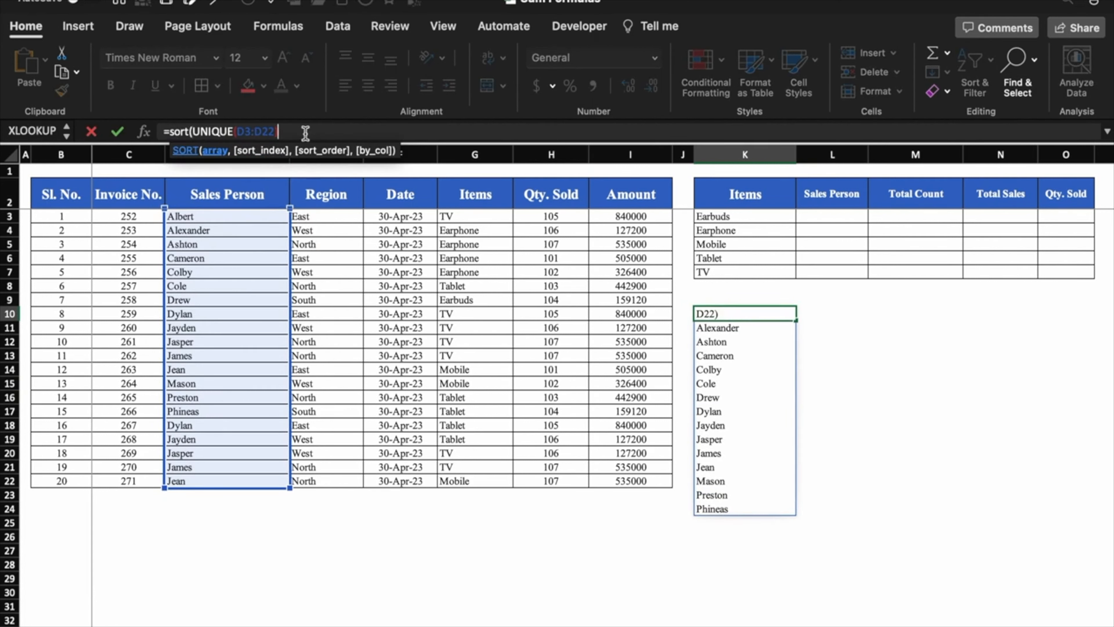
type(")")
key("Return")
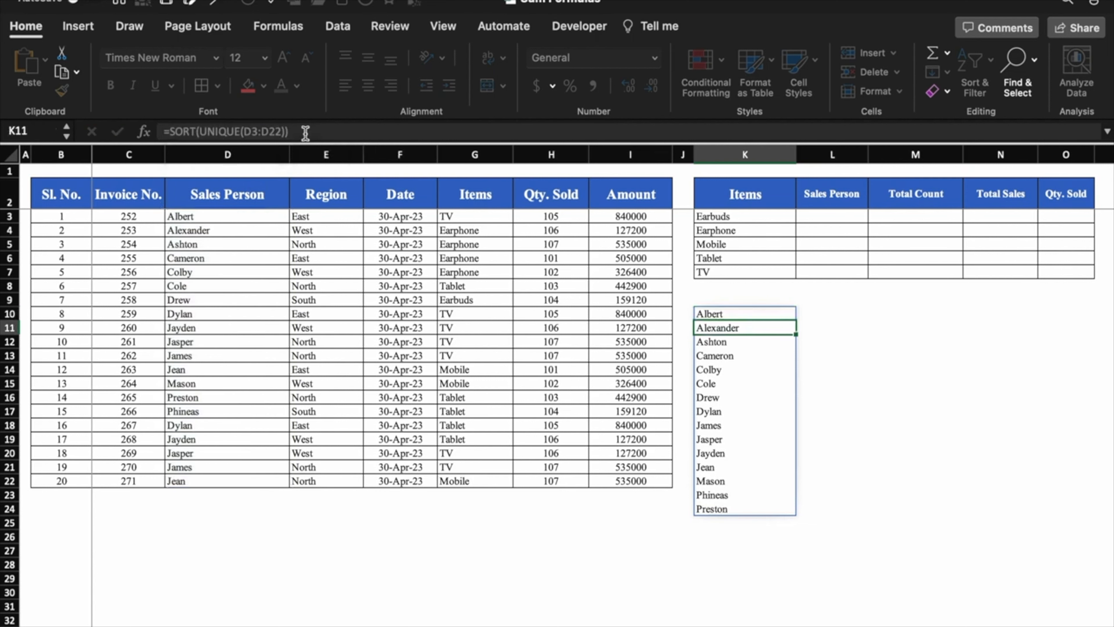
- Copy the sorted names in K10:K24 as values into the Sales Person column from L3, and clear the helper list
left_click_drag(758, 313, 764, 510)
key("super+c")
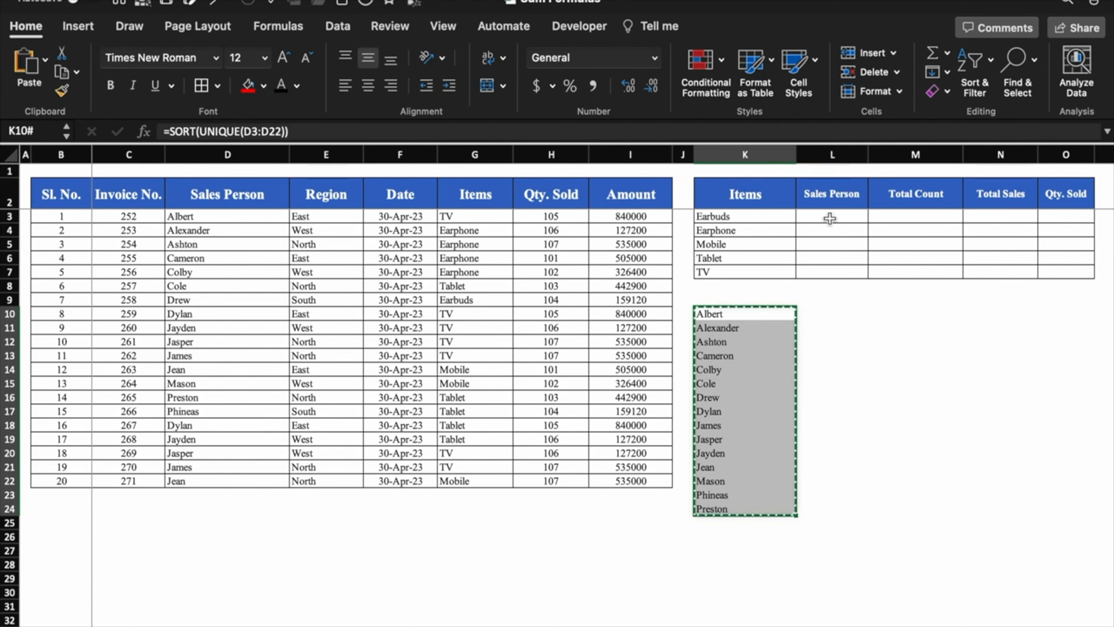
left_click(826, 217)
right_click(826, 216)
mouse_move(914, 282)
left_click(684, 438)
left_click_drag(721, 313, 728, 511)
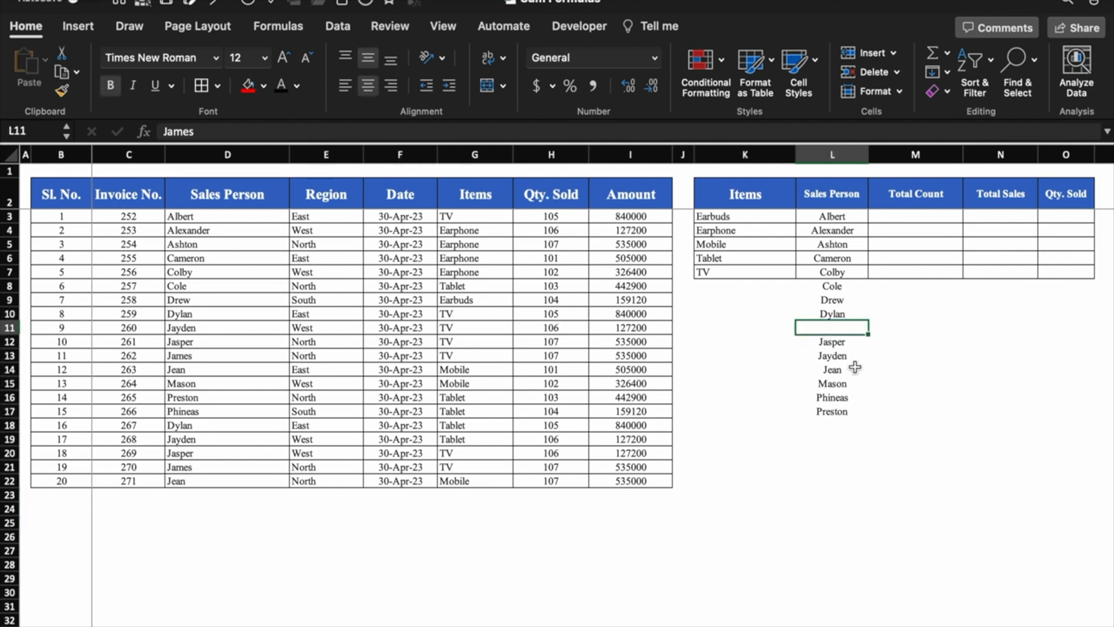
- Format the name in L11 as regular black text and extend the summary table's borders down to row 17
left_click(281, 88)
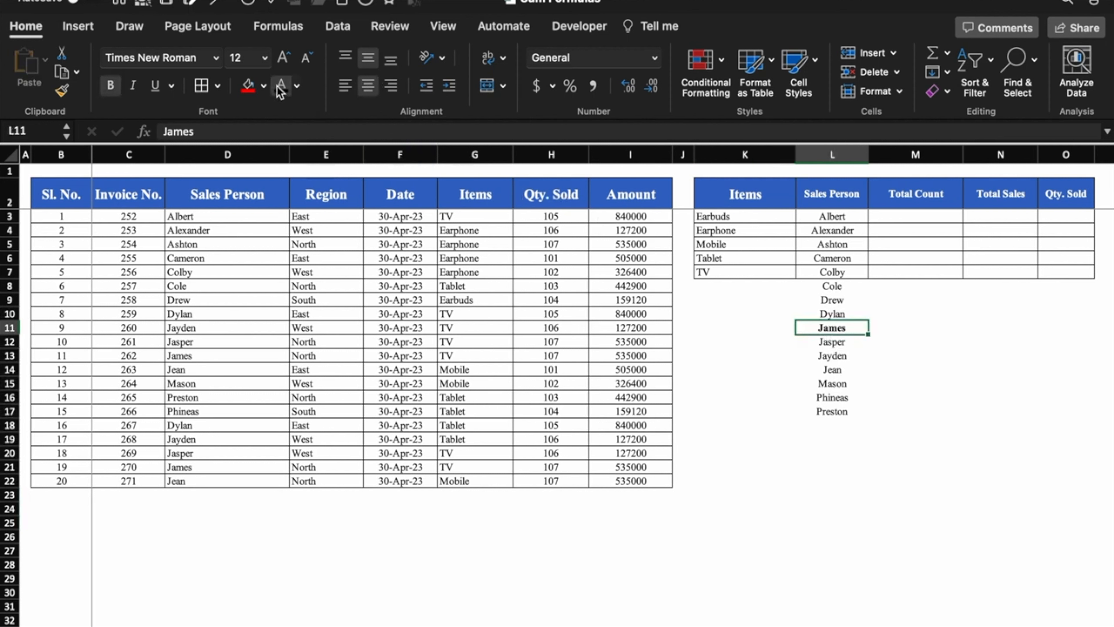
left_click_drag(741, 195, 1066, 412)
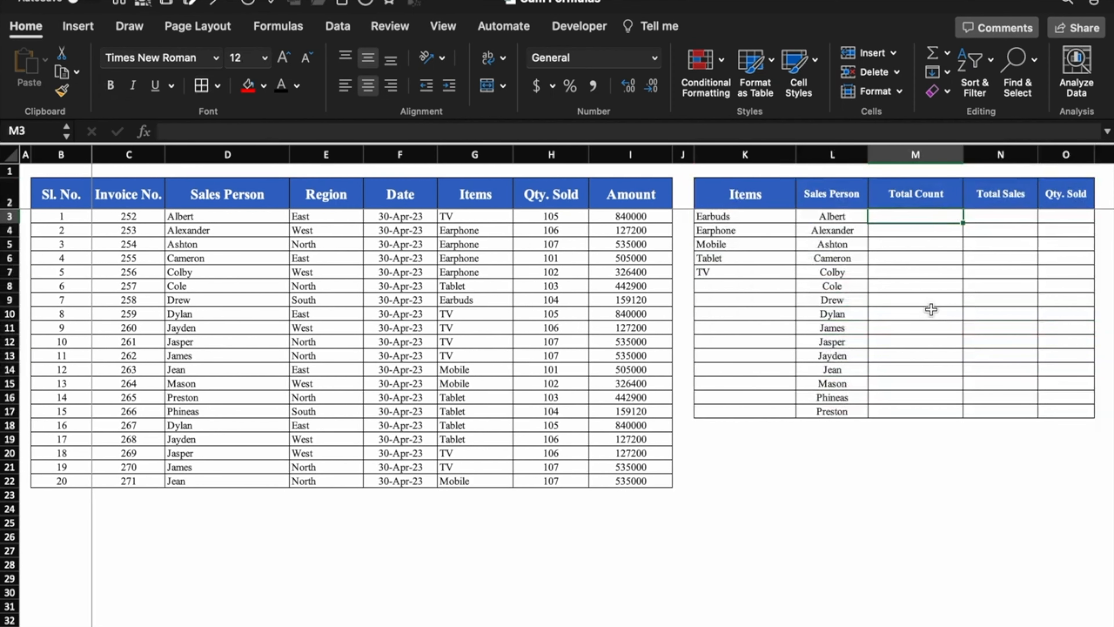
left_click(773, 215)
left_click(818, 214)
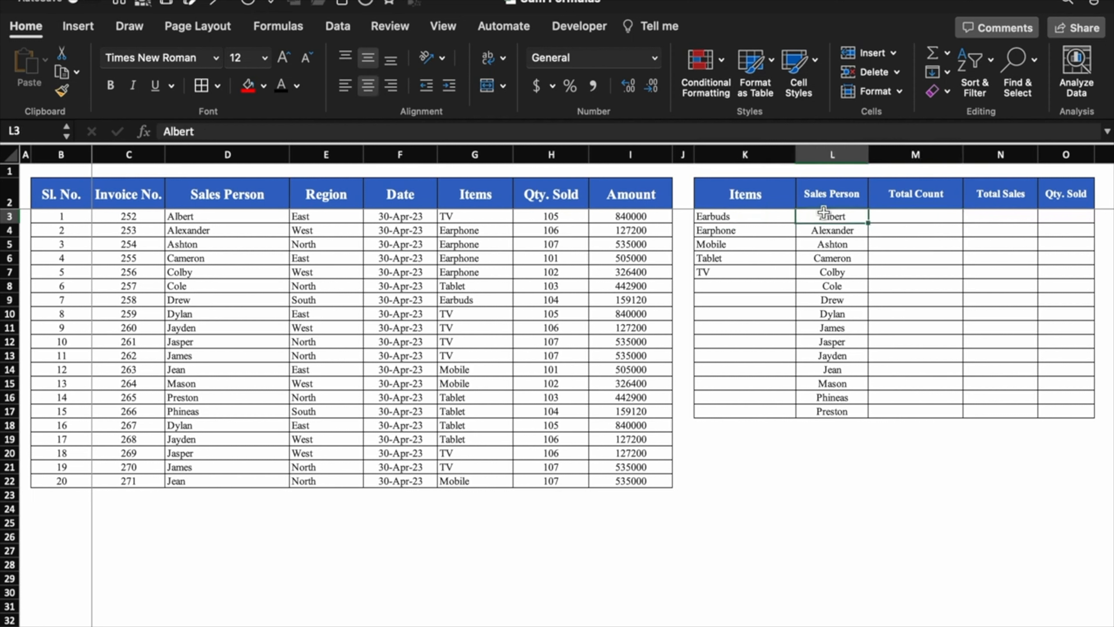
left_click(919, 206)
- Start a COUNTIFS formula in M3 with the absolute Items column $G:$G as the first criteria range and K3 as its criterion
left_click(918, 218)
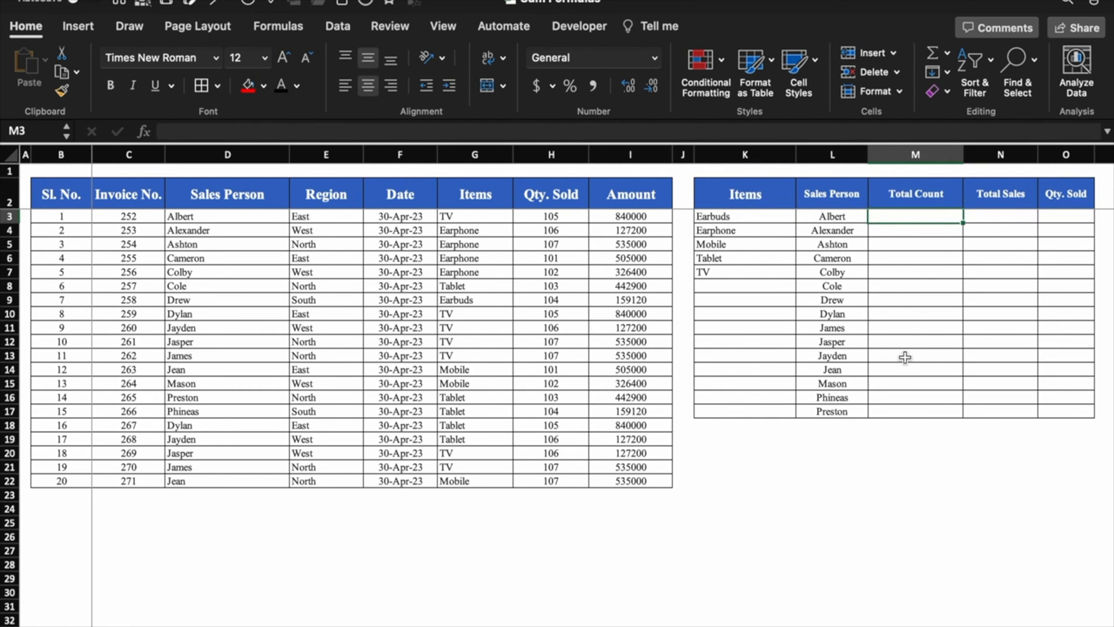
type("=")
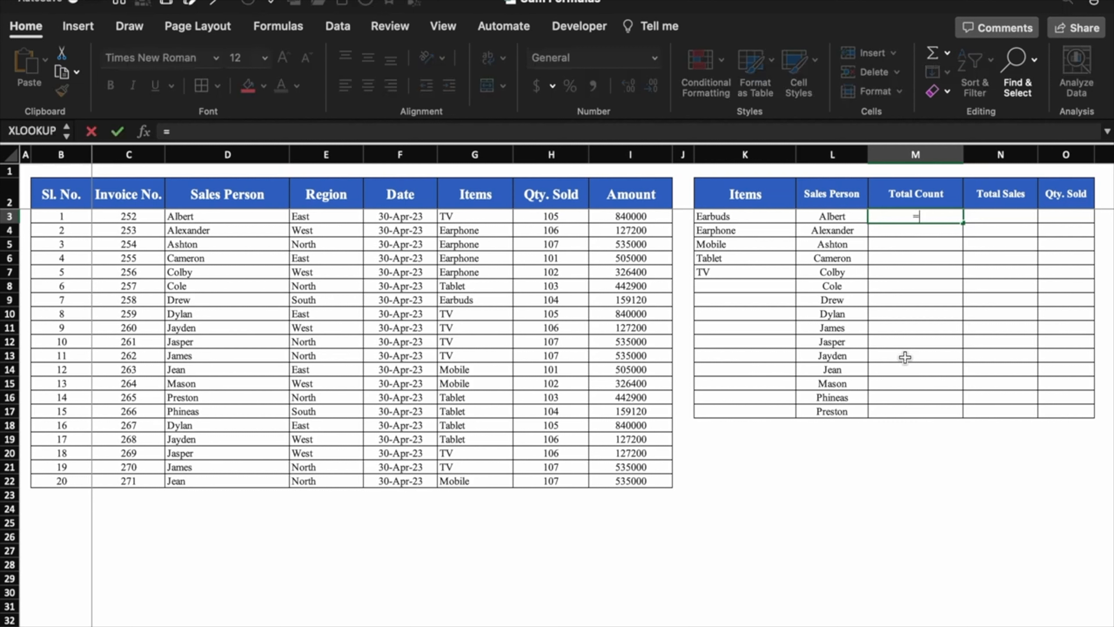
type("count")
double_click(947, 347)
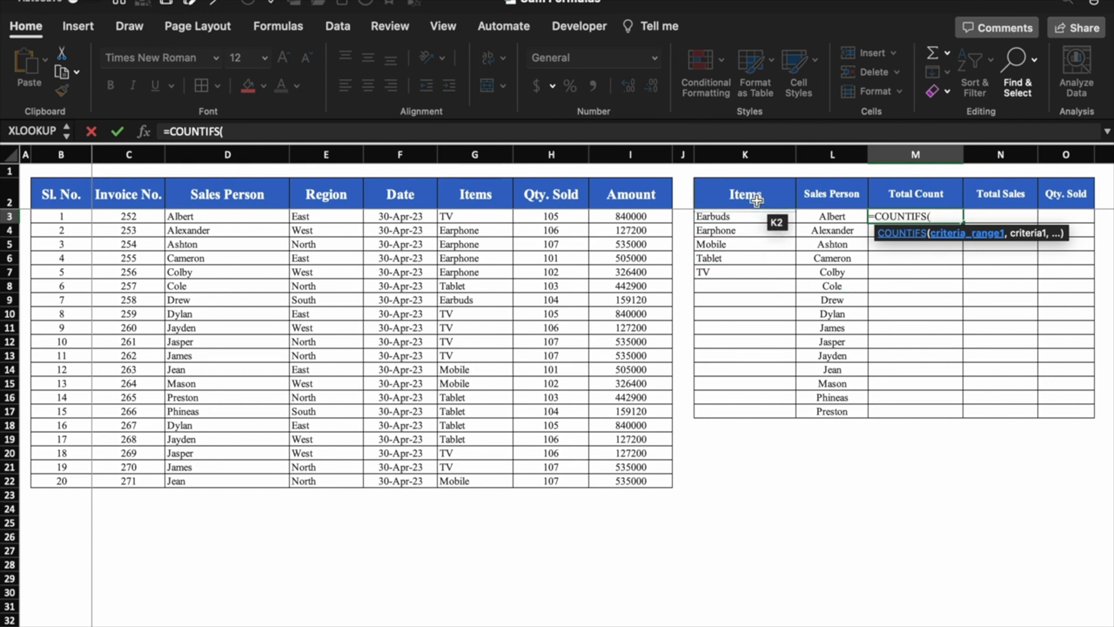
left_click(470, 155)
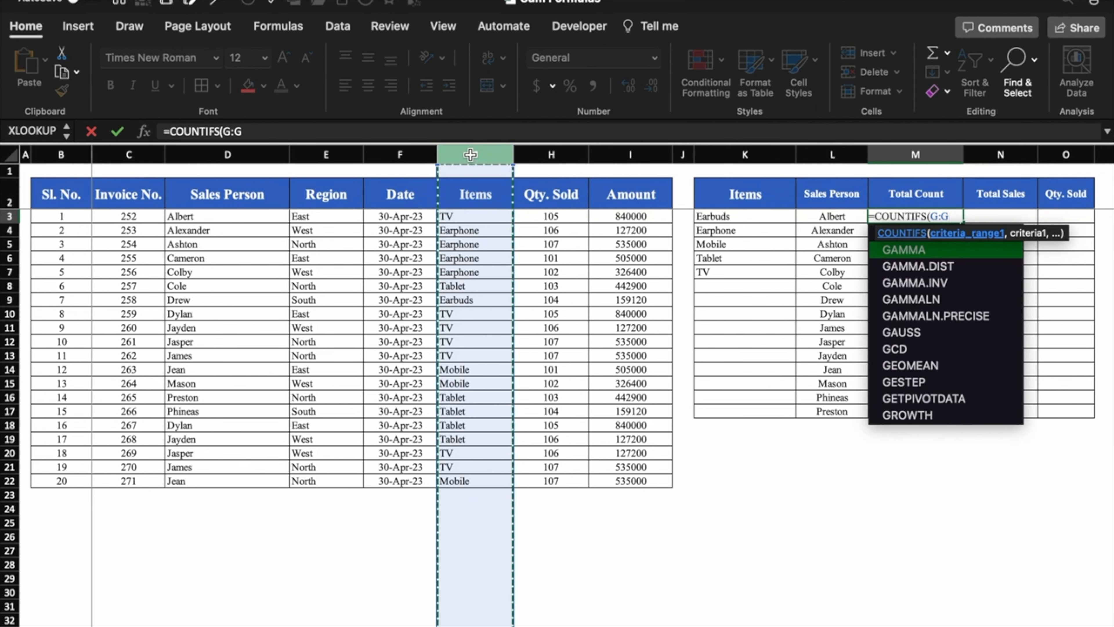
key("F4")
type(",")
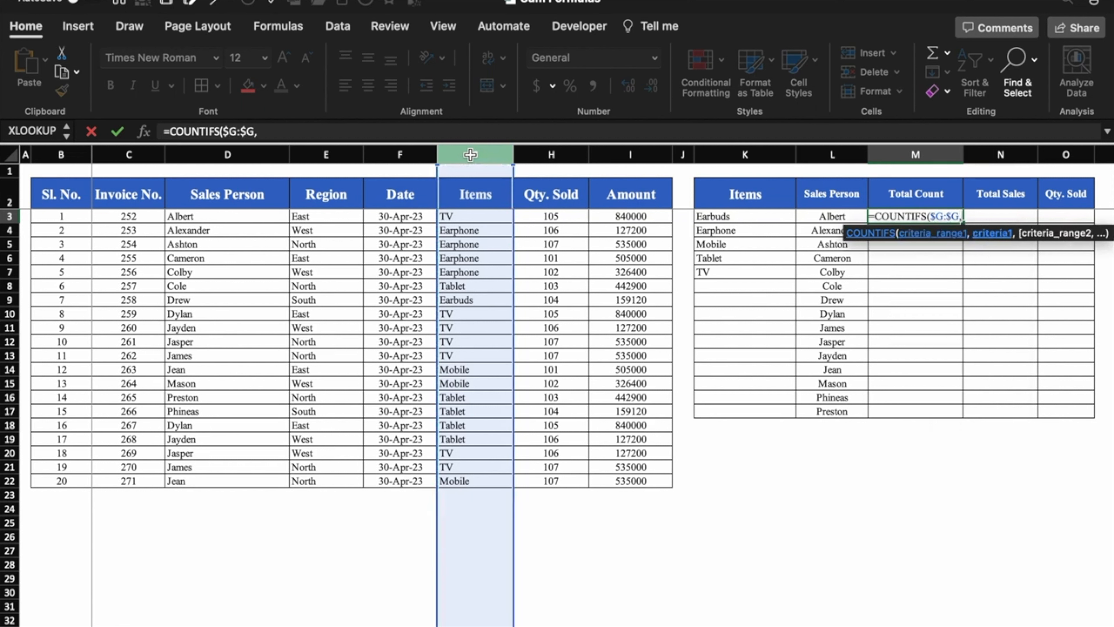
left_click(763, 213)
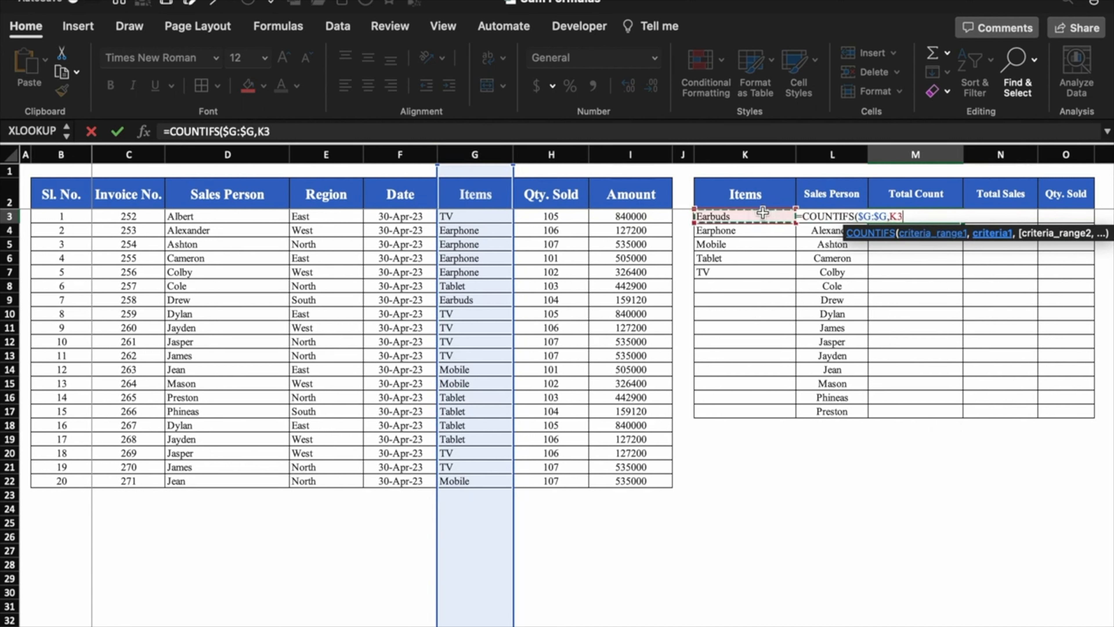
type(",")
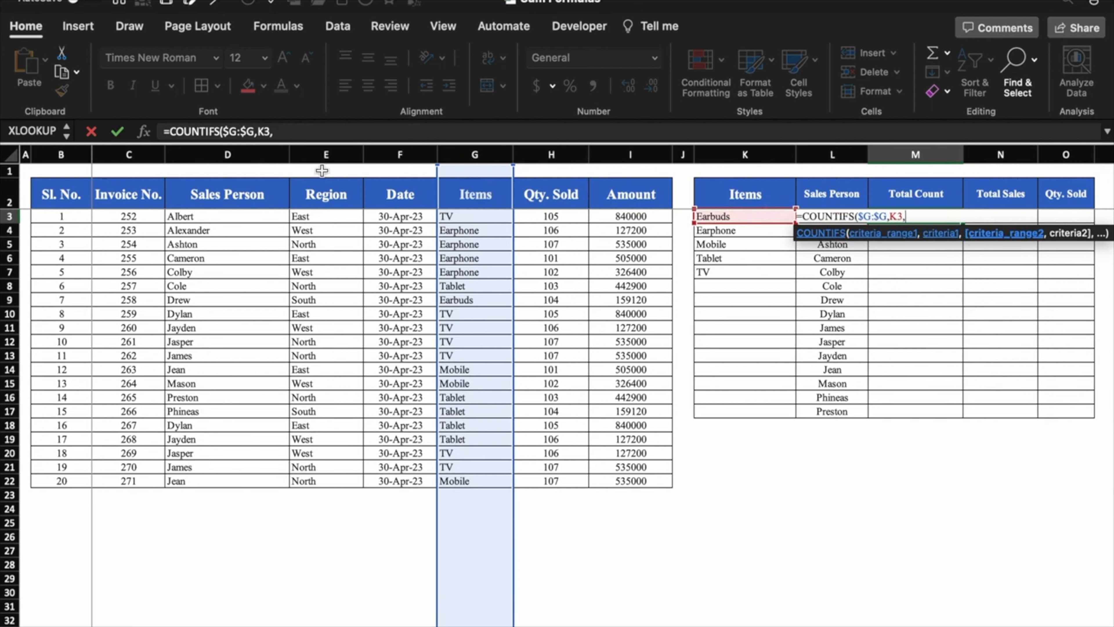
- Complete the M3 COUNTIFS formula with the criteria range $D:$D and criterion L3, and fill it down to M17
left_click(241, 154)
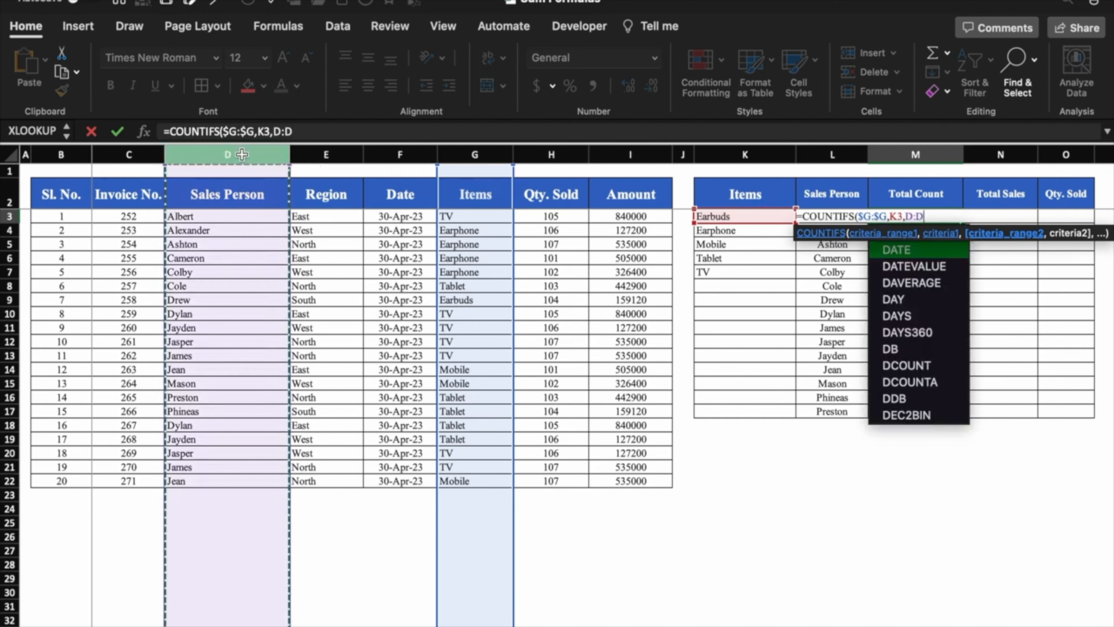
key("F4")
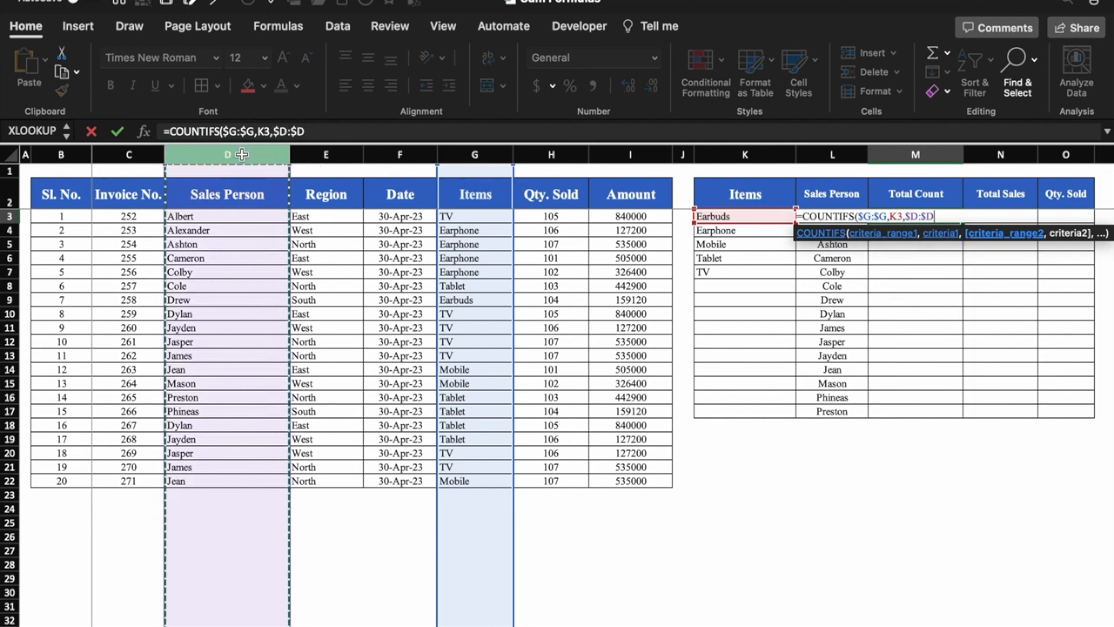
type(",")
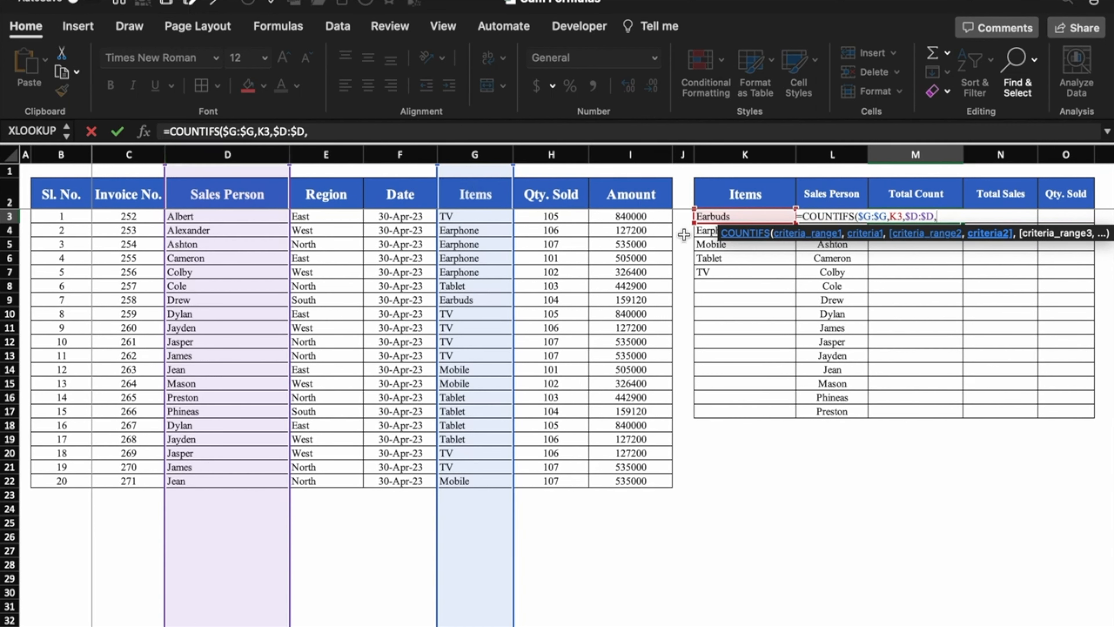
left_click(837, 246)
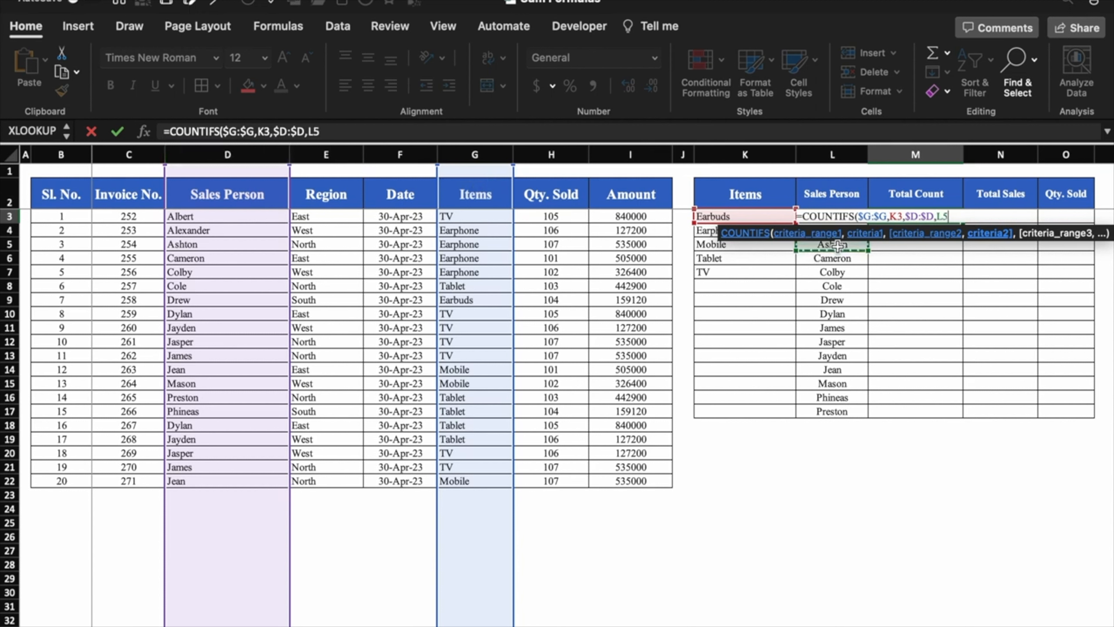
key("Up")
key("Up")
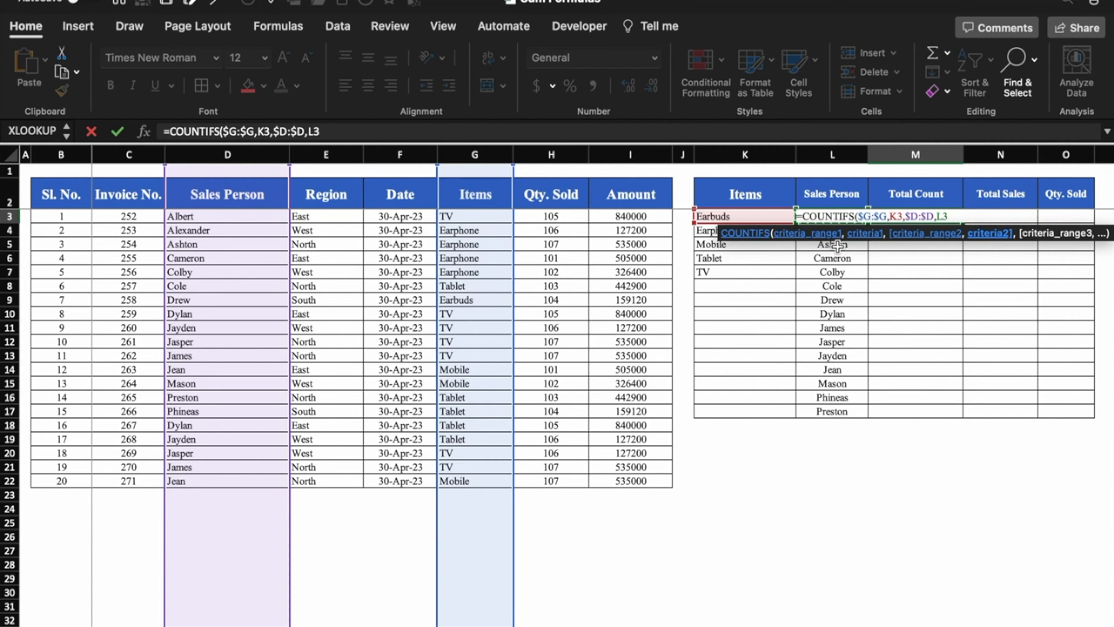
type(")")
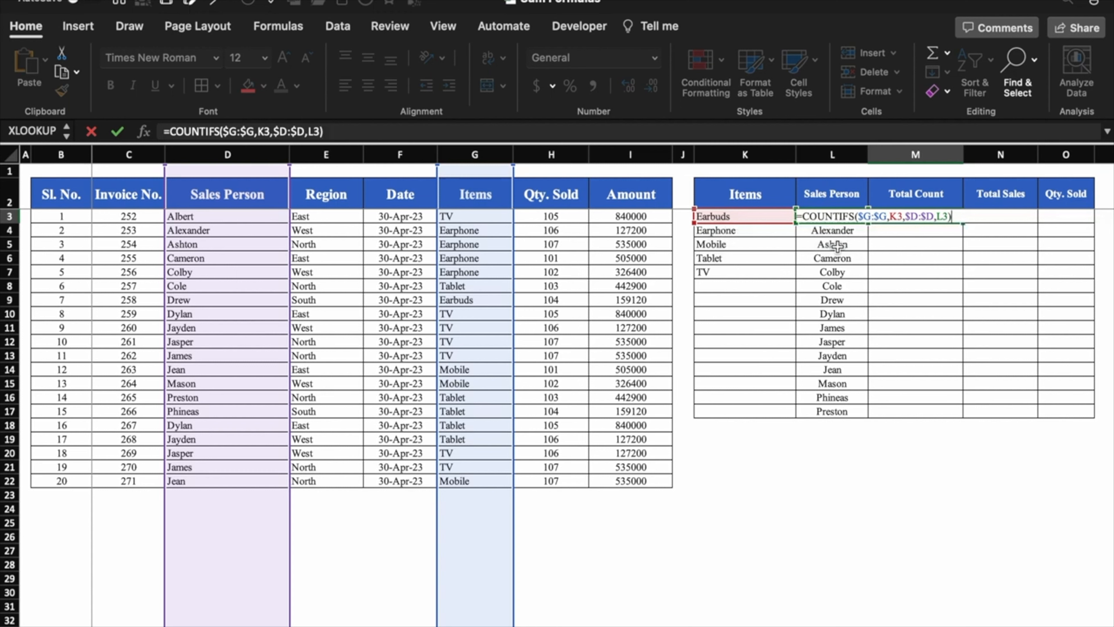
key("ctrl+Return")
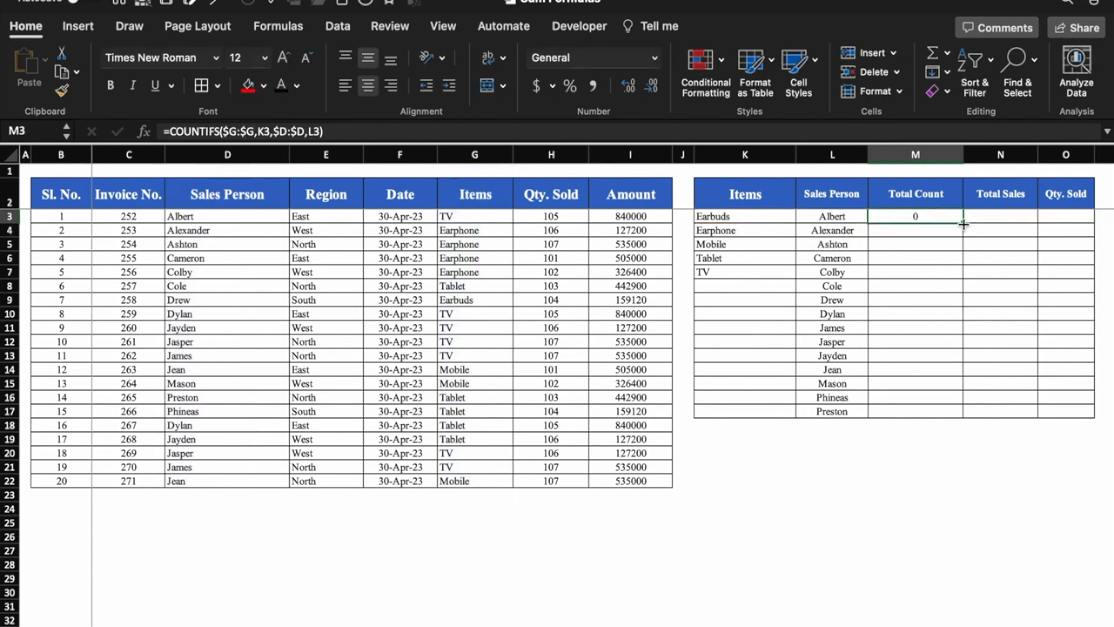
left_click_drag(963, 224, 963, 416)
left_click(745, 452)
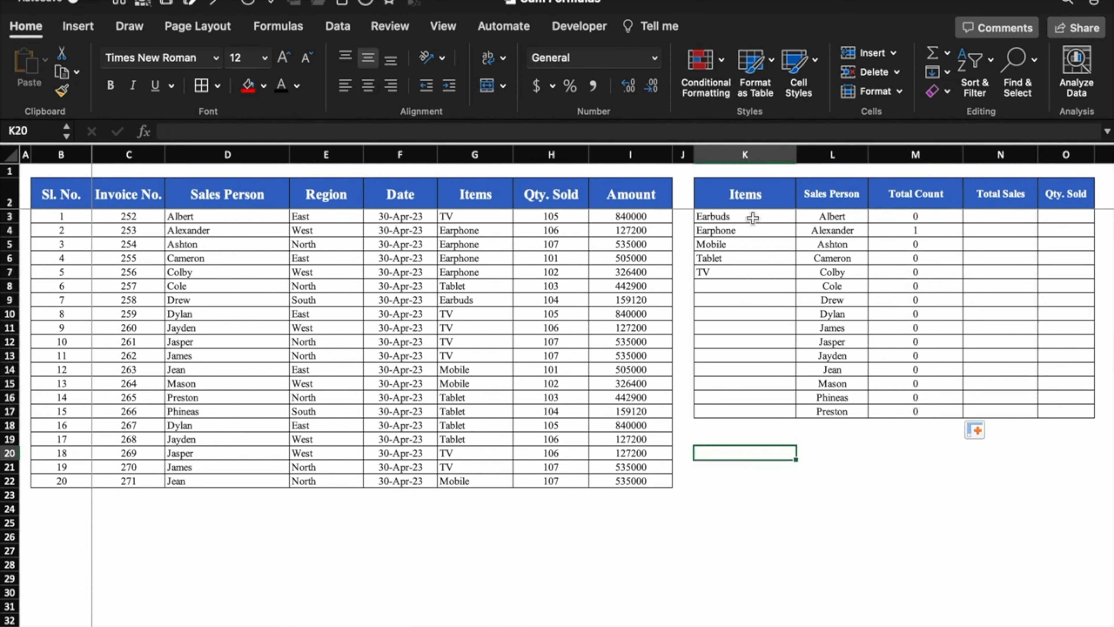
- Change the item in K3 to TV
left_click(829, 215)
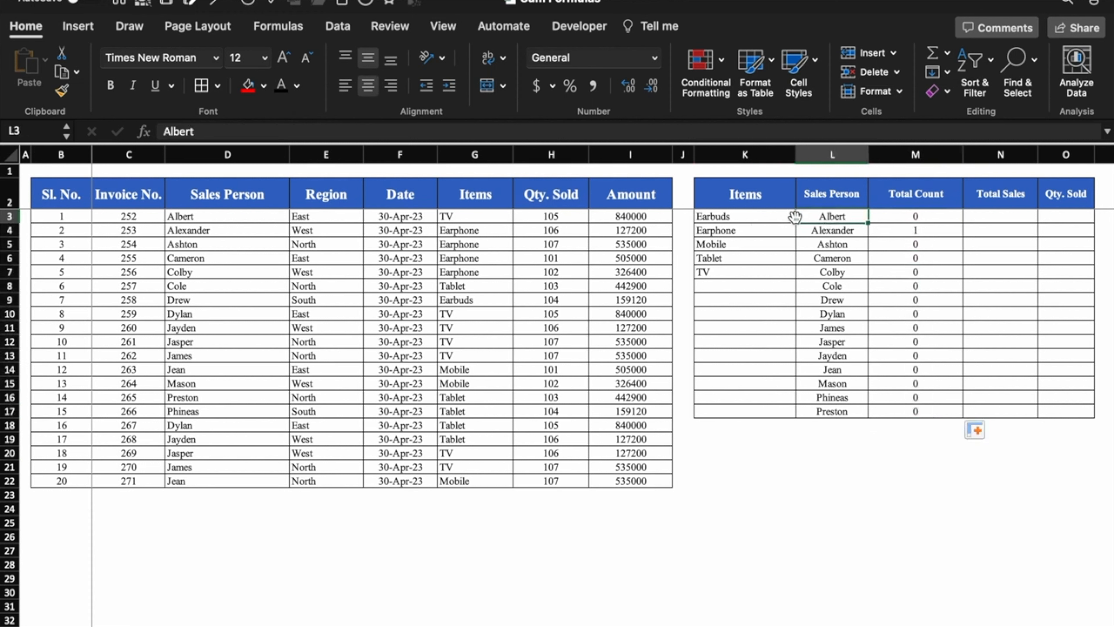
left_click(925, 214)
left_click(784, 216)
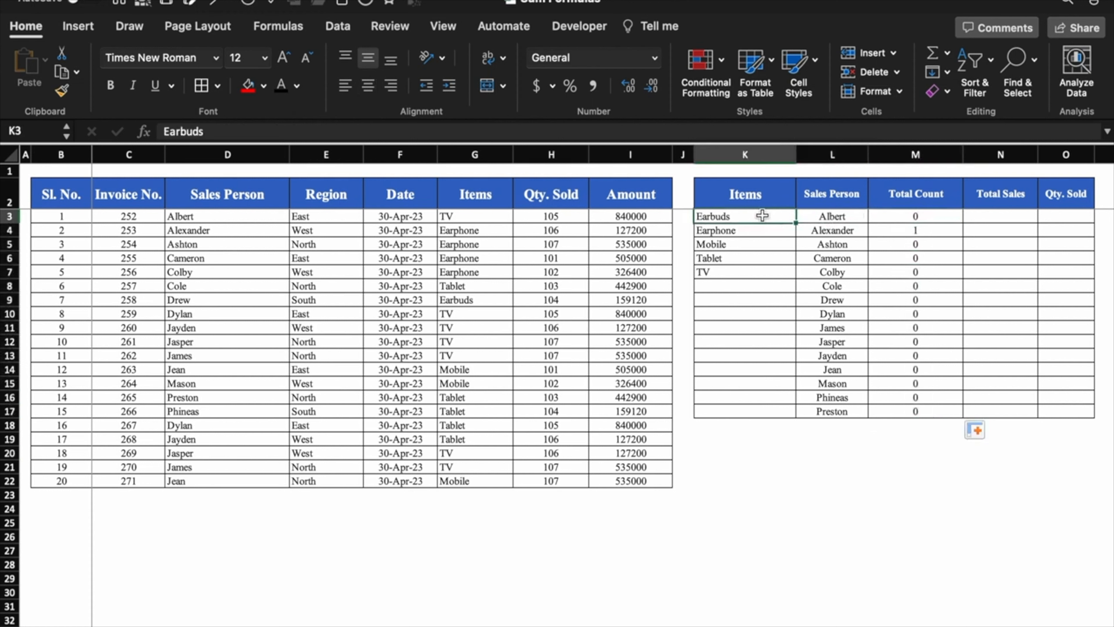
type("TV")
key("Return")
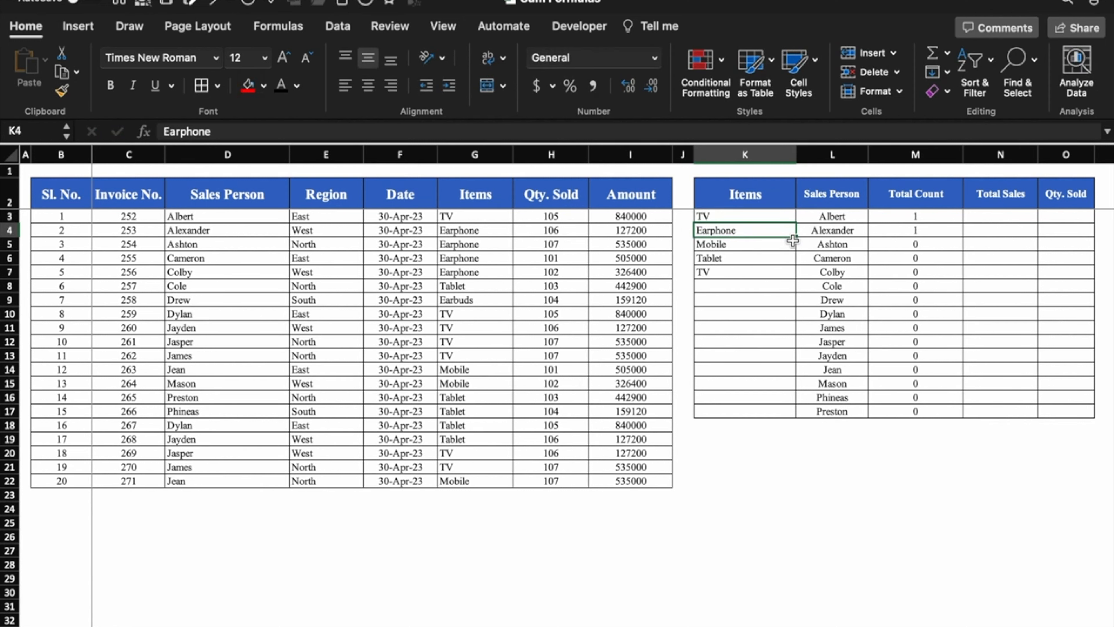
- Fill TV from K7 down to K17 and check the Total Count formulas in M7, M10, M11 and M12
left_click(793, 273)
left_click_drag(796, 277, 807, 415)
left_click(915, 342)
left_click(846, 273)
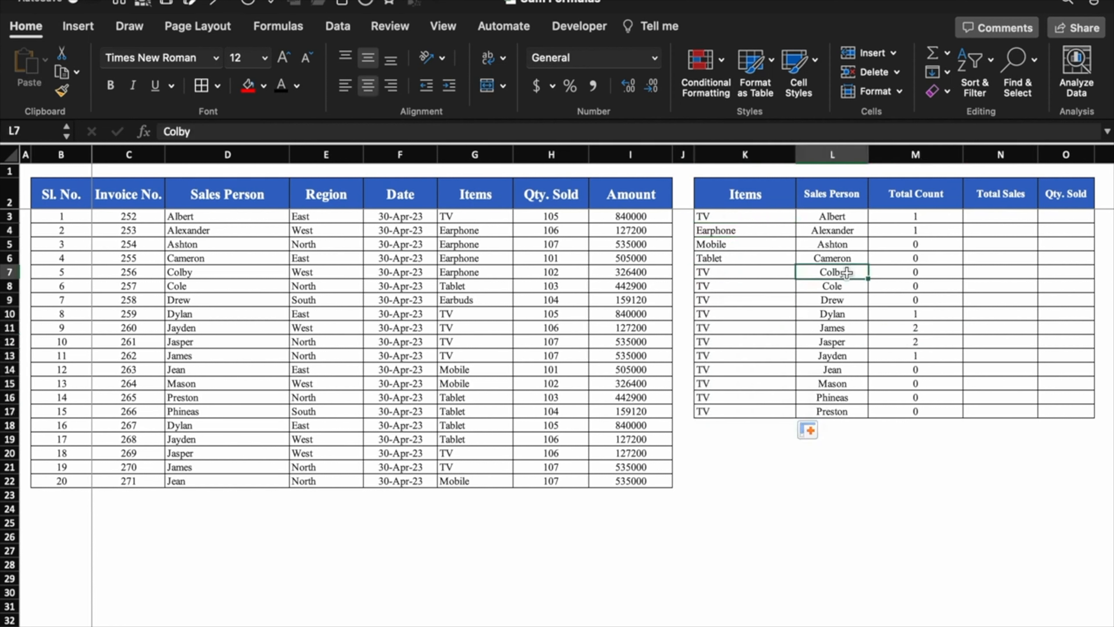
left_click(913, 274)
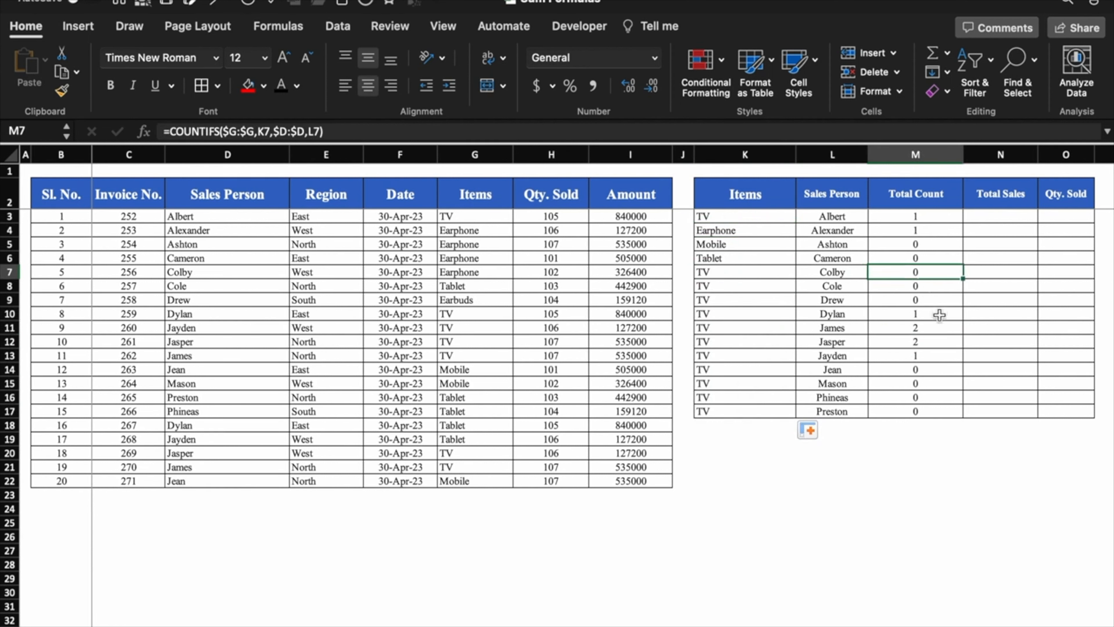
left_click(852, 316)
left_click(894, 316)
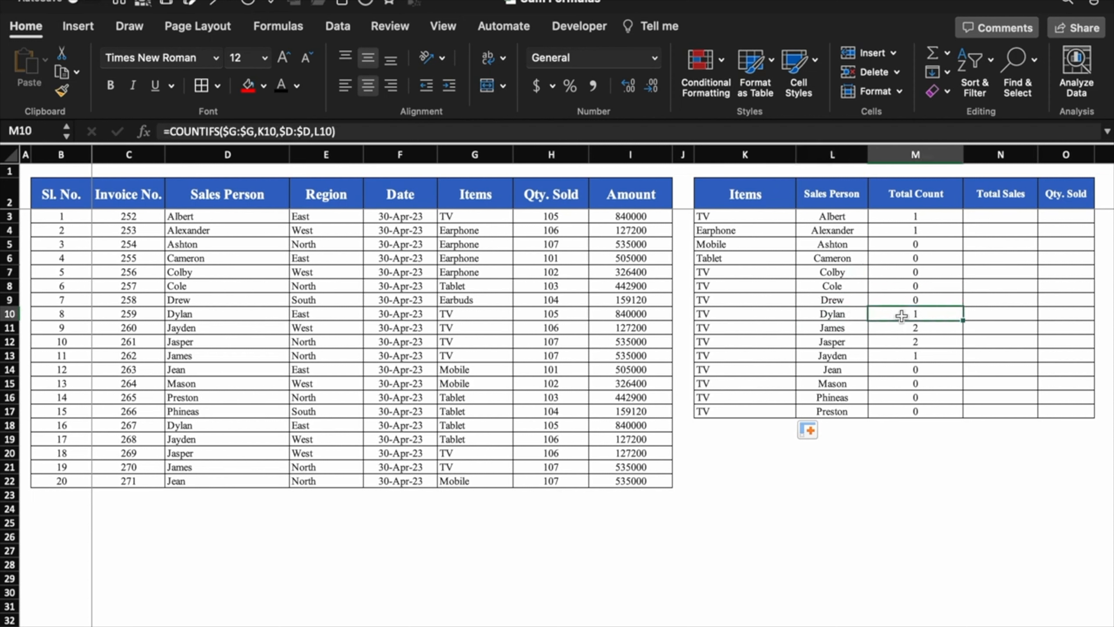
left_click(916, 331)
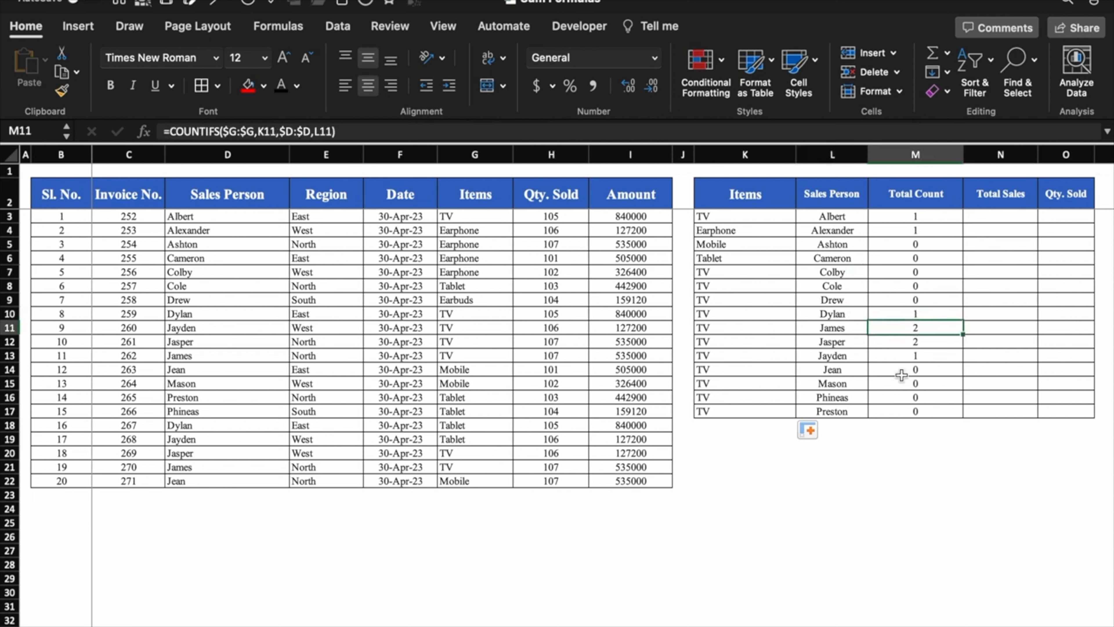
left_click(890, 345)
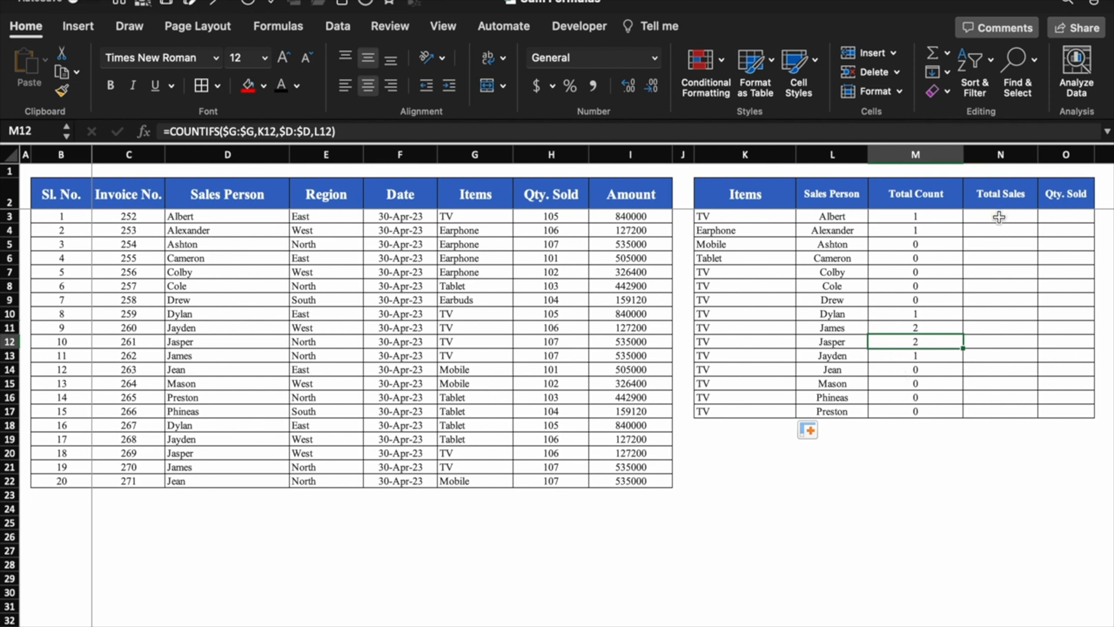
- Start a SUMIFS formula in N3 with sum range $I:$I, first criteria range $G:$G and criterion K3
left_click(999, 217)
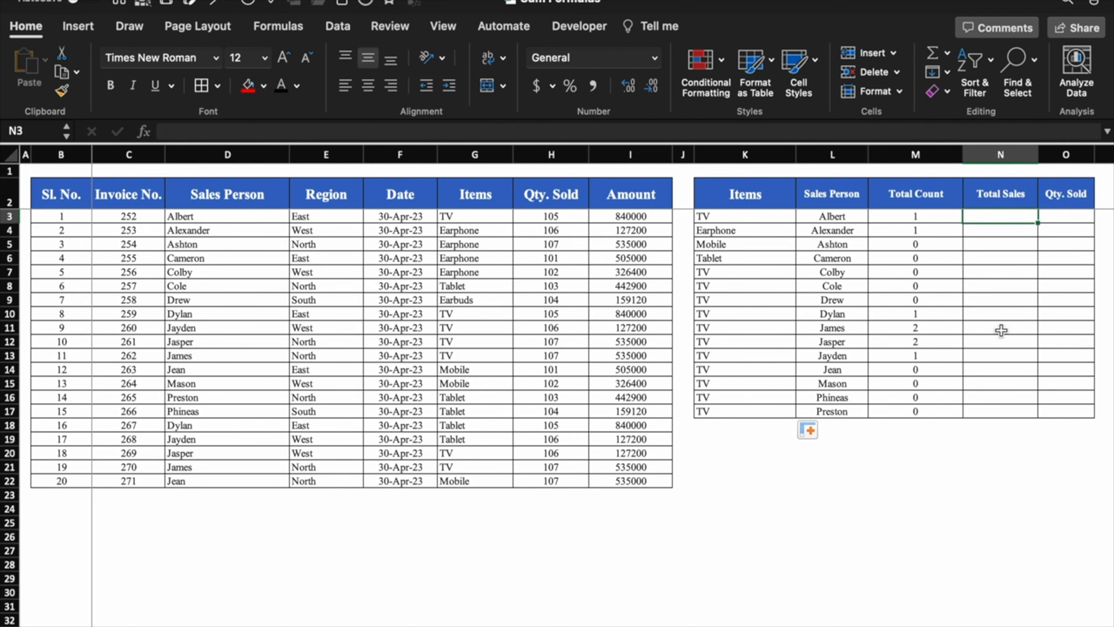
type("=")
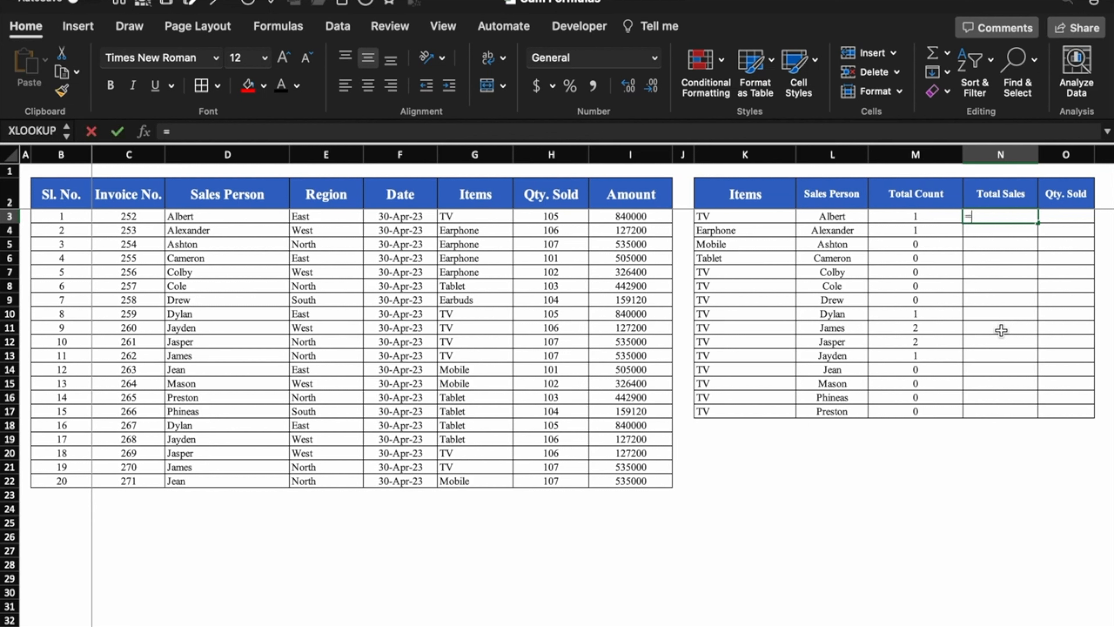
type("sumifs(")
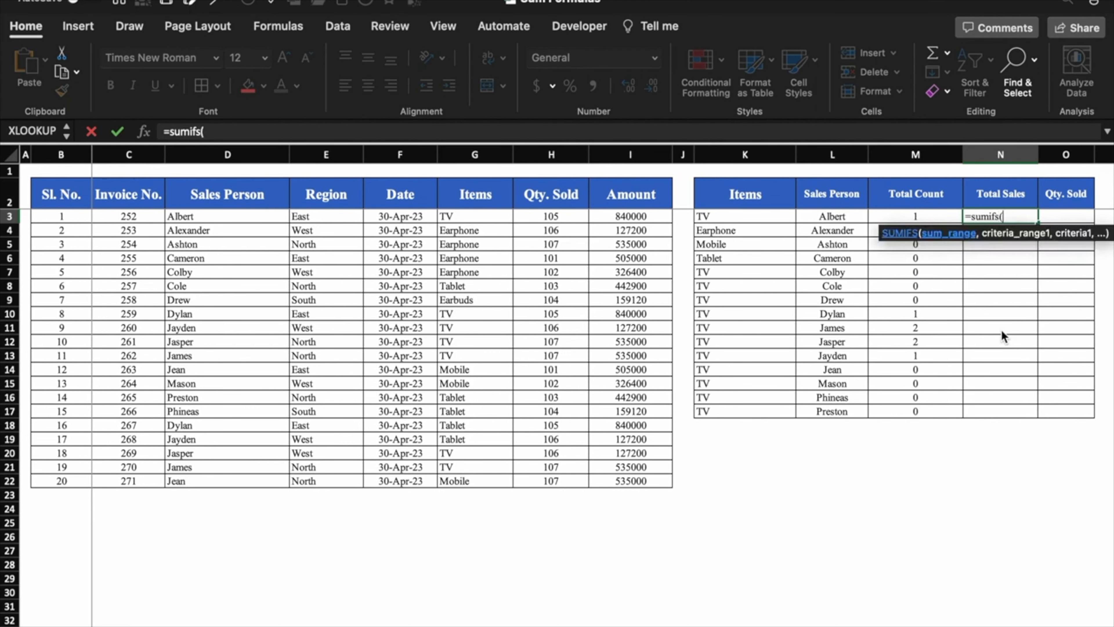
left_click(622, 154)
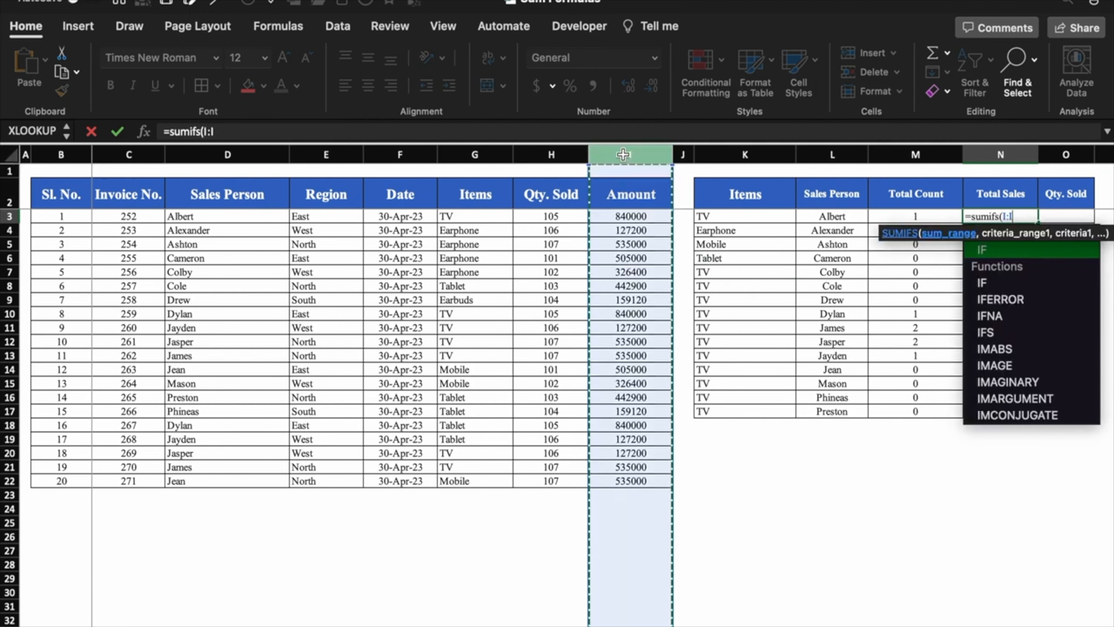
key("F4")
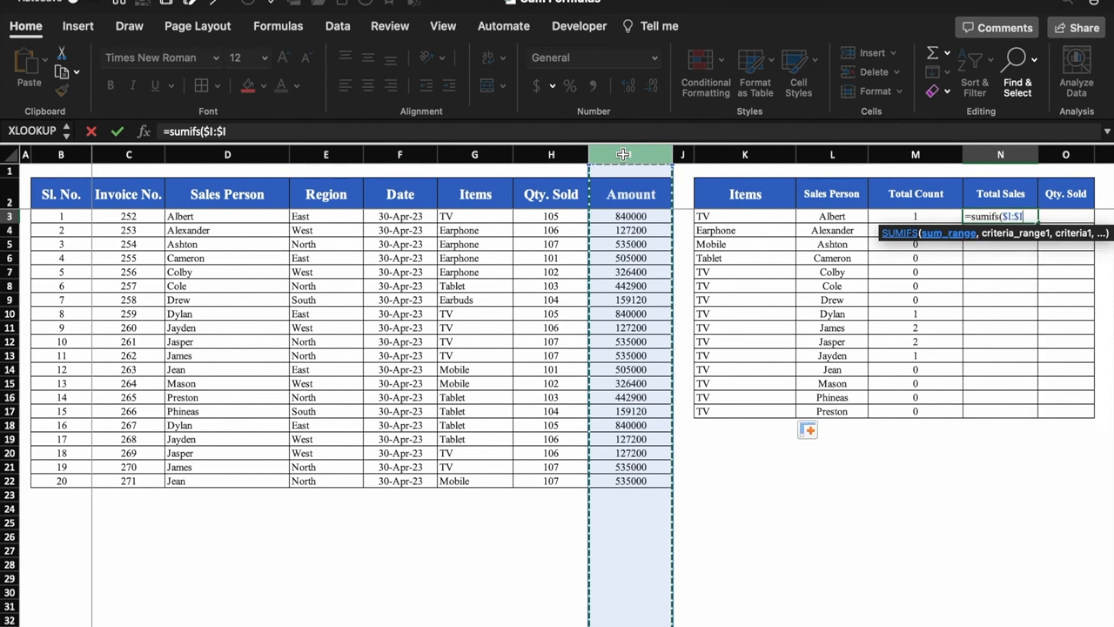
type(",")
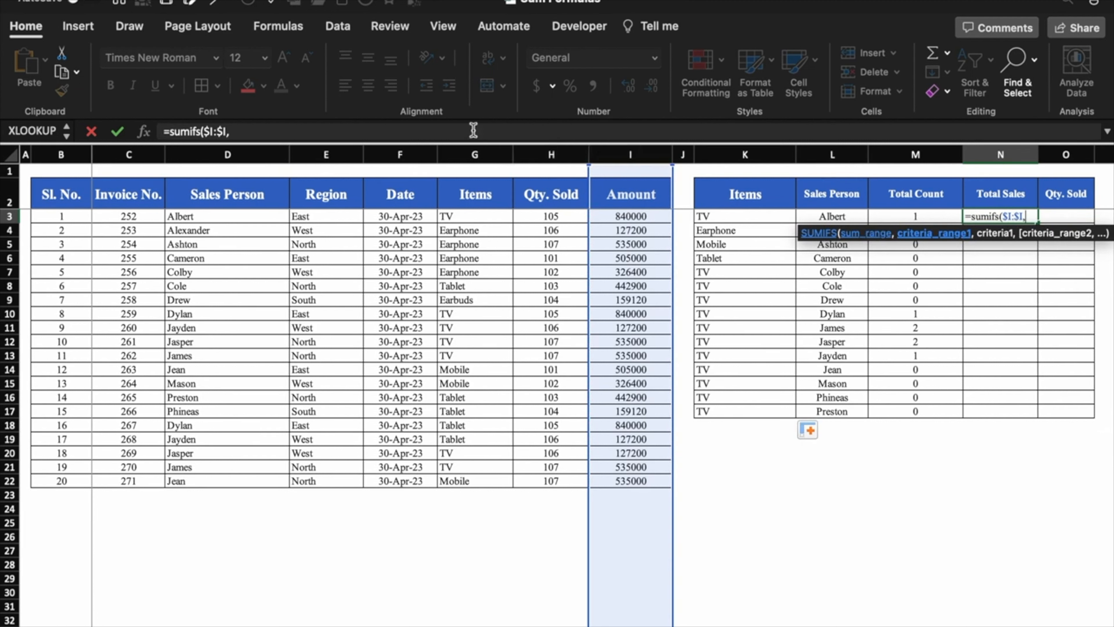
left_click(473, 154)
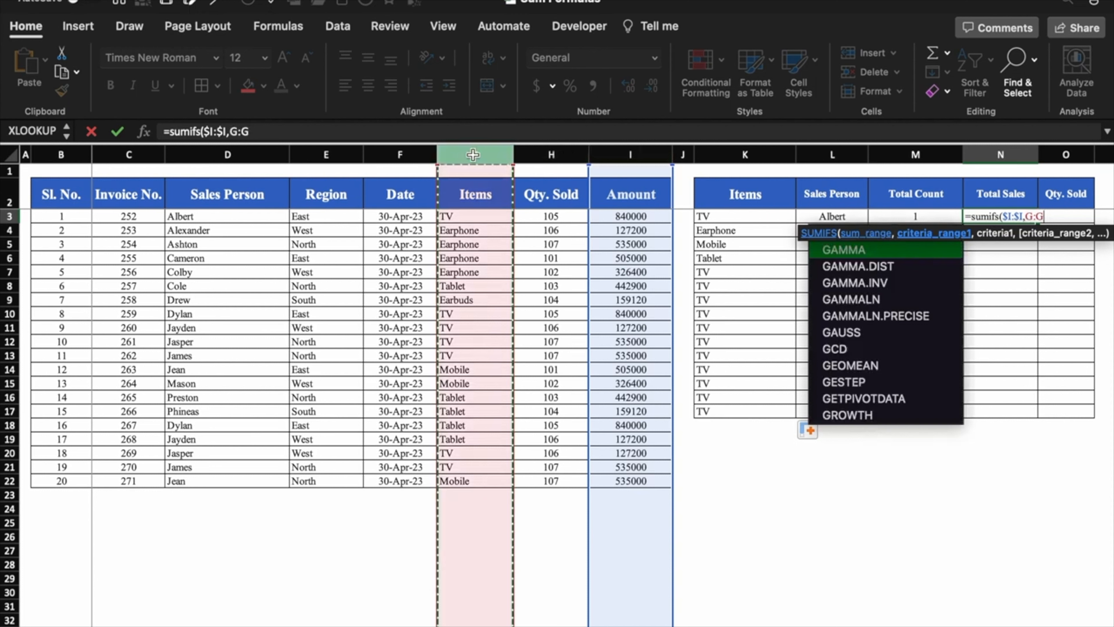
key("F4")
type(",")
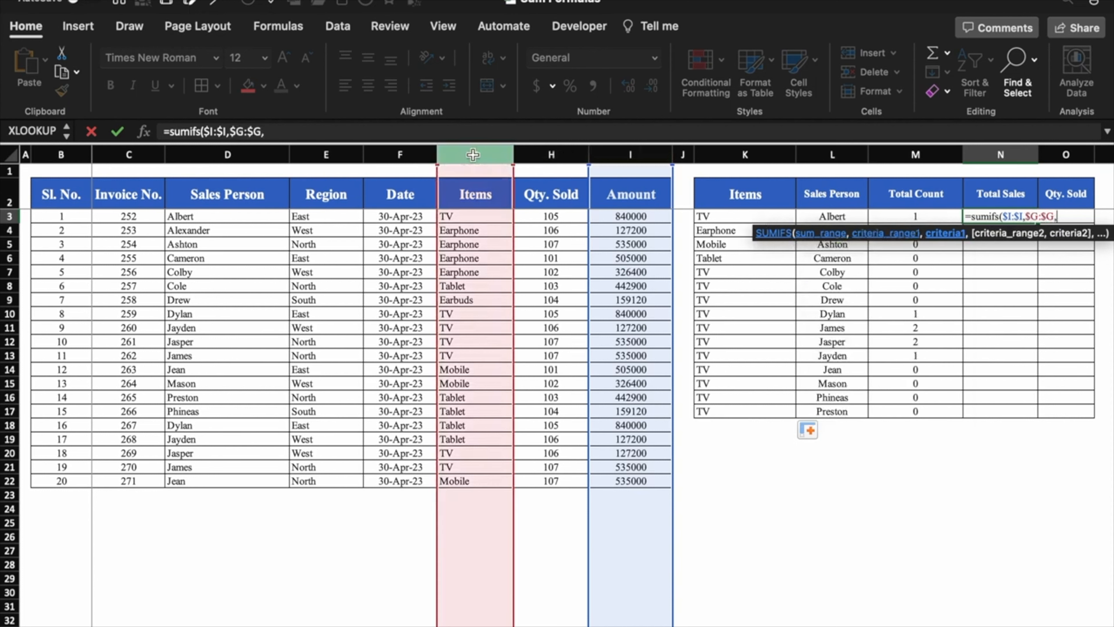
left_click(731, 215)
type(",")
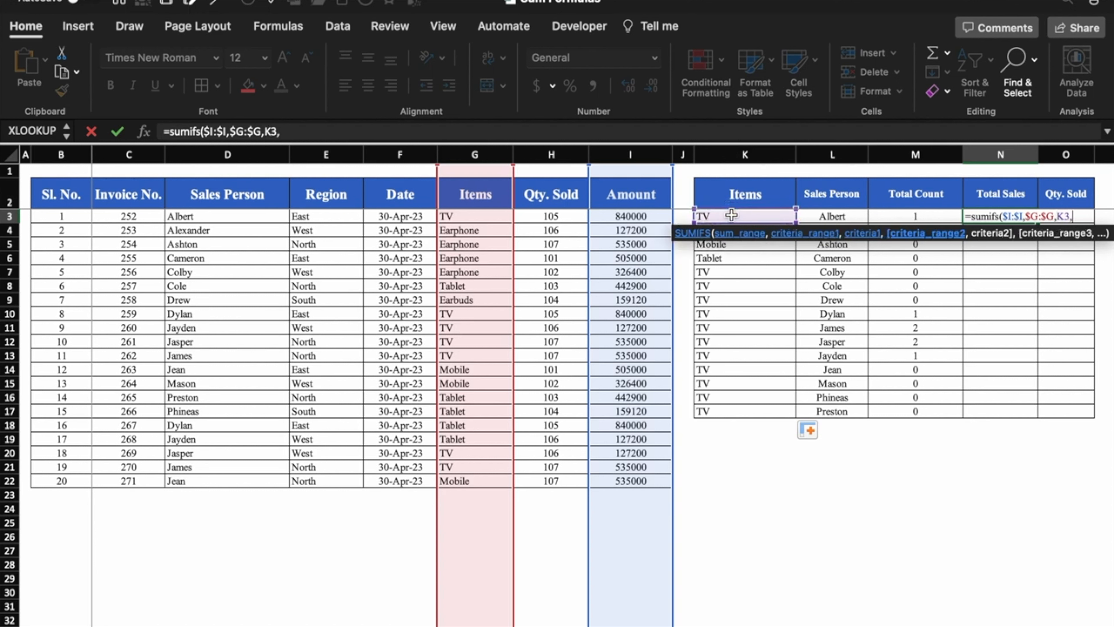
- Complete the N3 SUMIFS formula with the second criteria range $D:$D and criterion L3
left_click(241, 154)
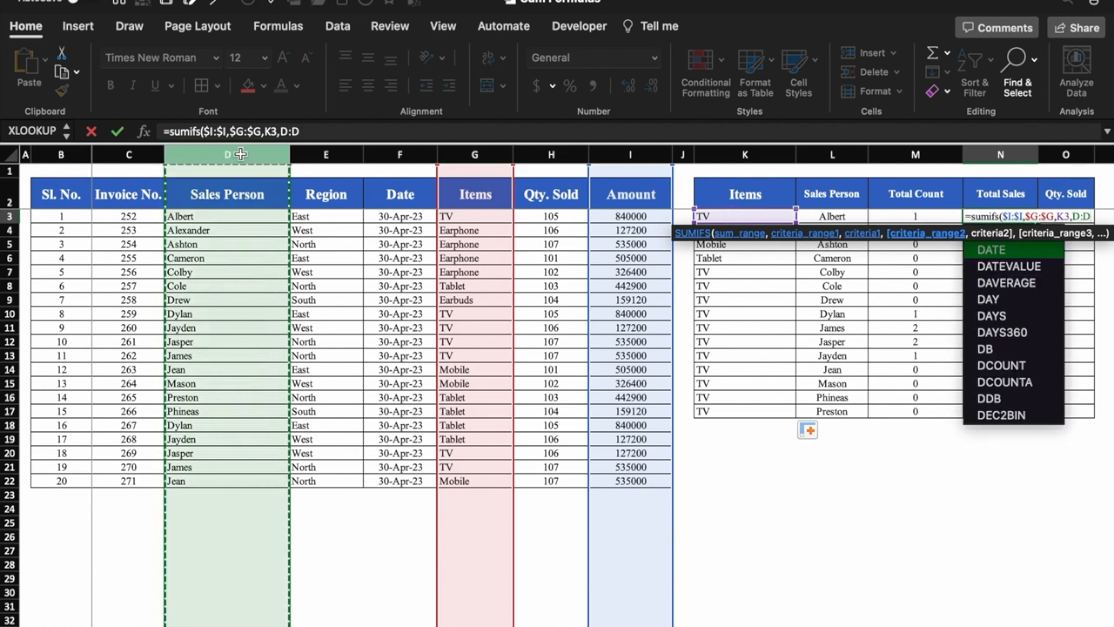
key("F4")
type(",")
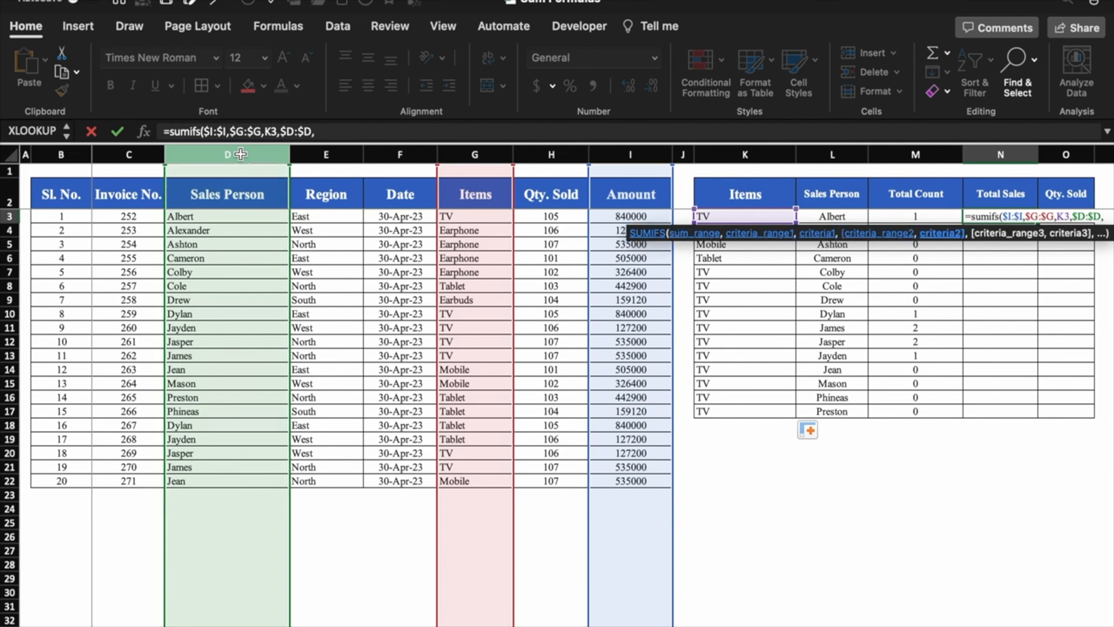
left_click(843, 215)
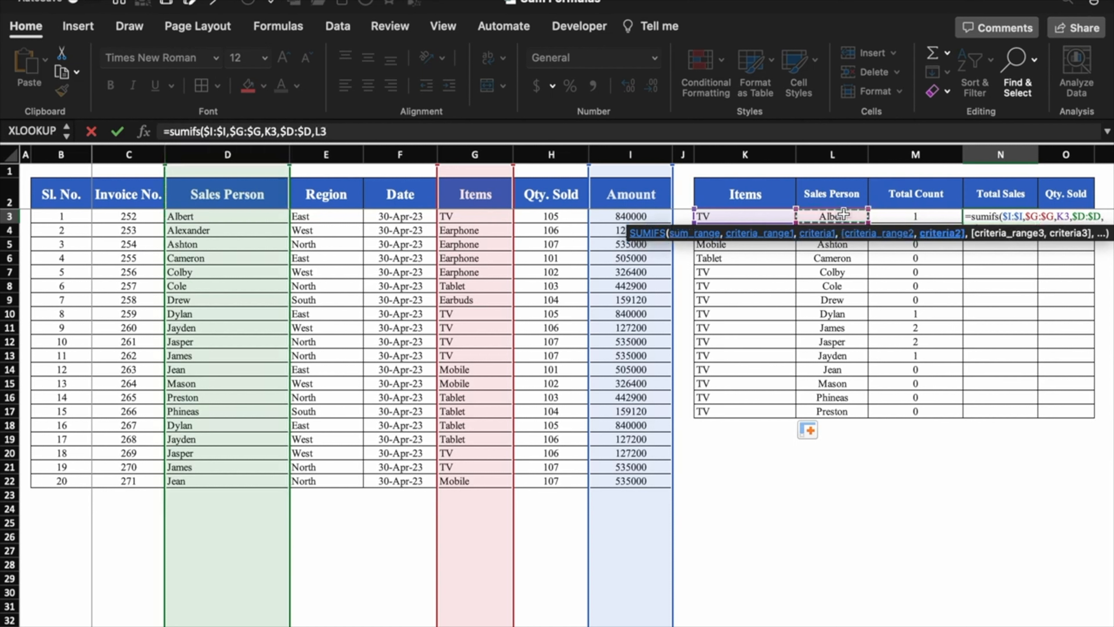
type(")")
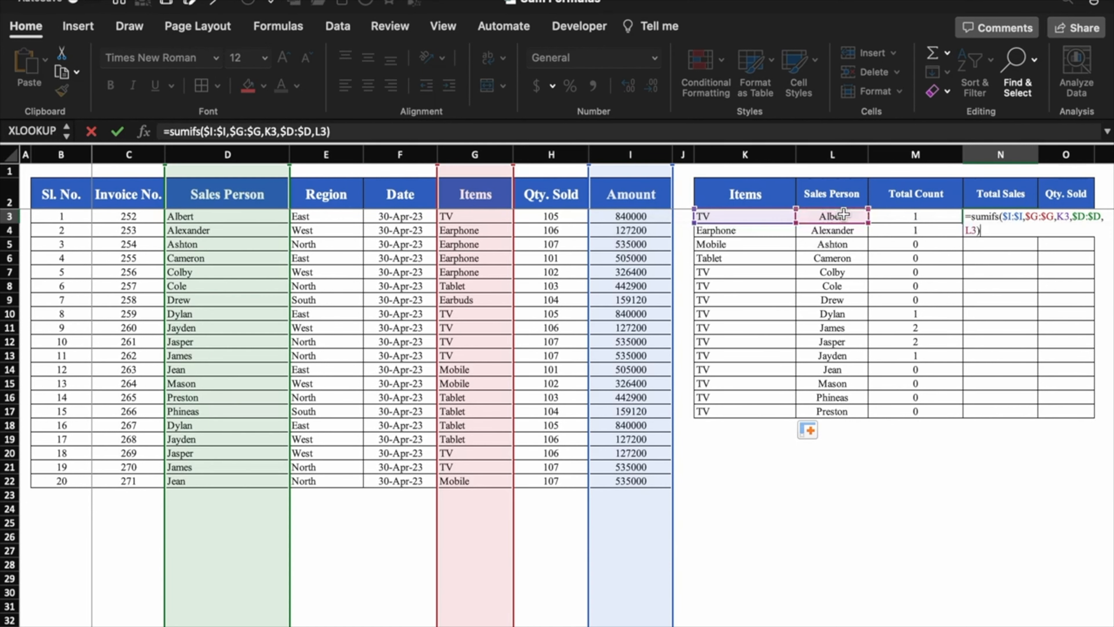
key("Return")
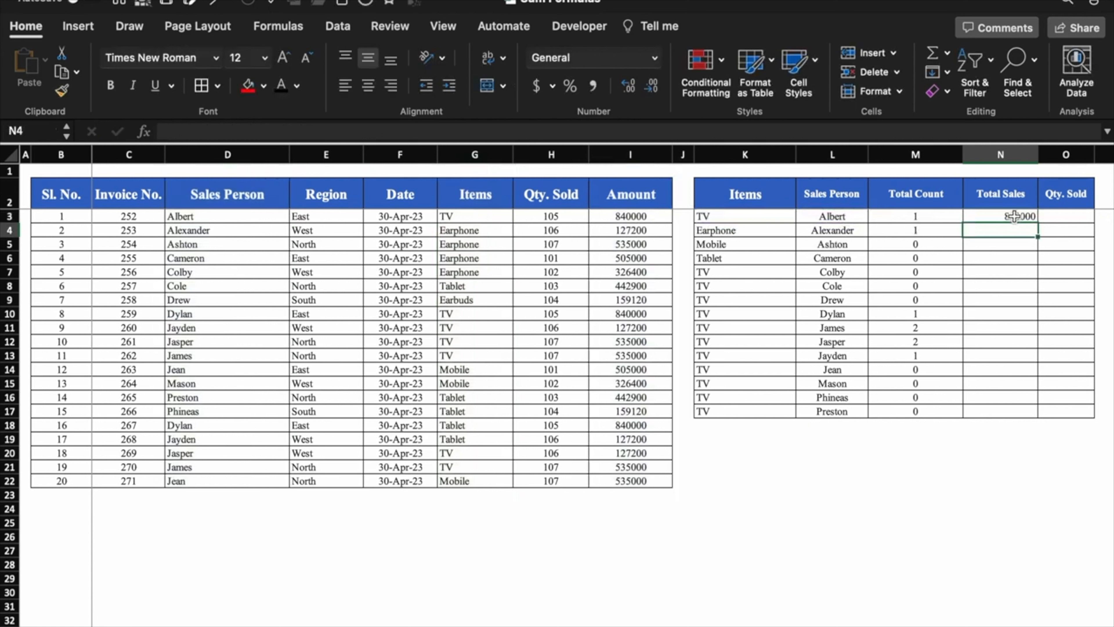
- Fill the Total Sales formula from N3 down to N17 and center the results
left_click(1014, 216)
left_click_drag(1037, 223, 1039, 415)
left_click(368, 85)
- Check the item, sales person, Total Count and Total Sales entries in rows 10 and 11 of the summary table
left_click(840, 342)
left_click(860, 440)
left_click(838, 329)
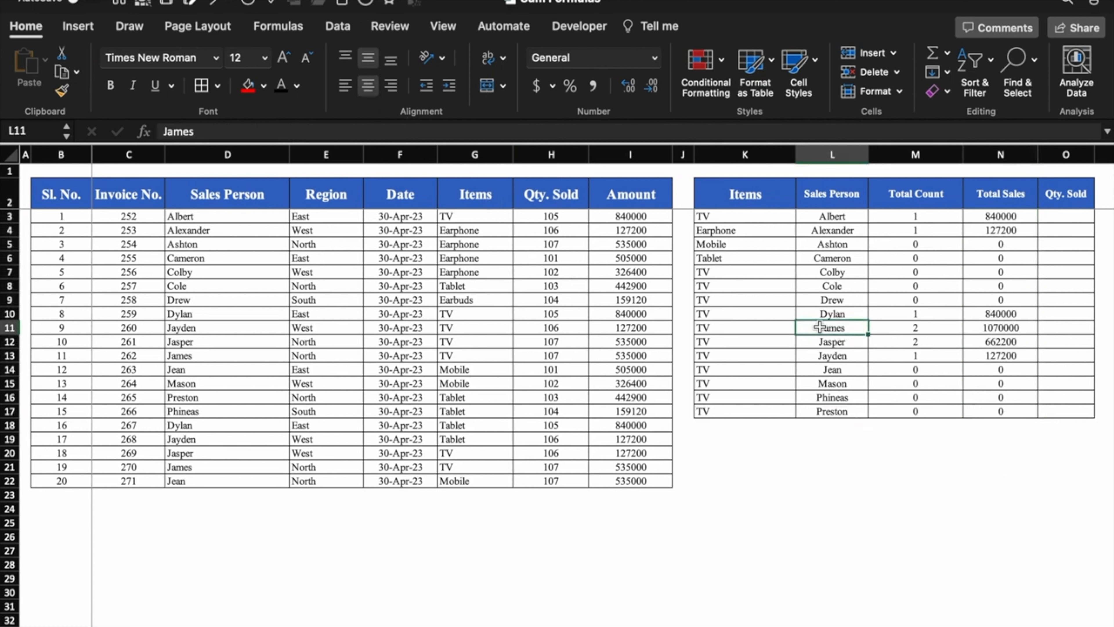
left_click(758, 326)
left_click(923, 323)
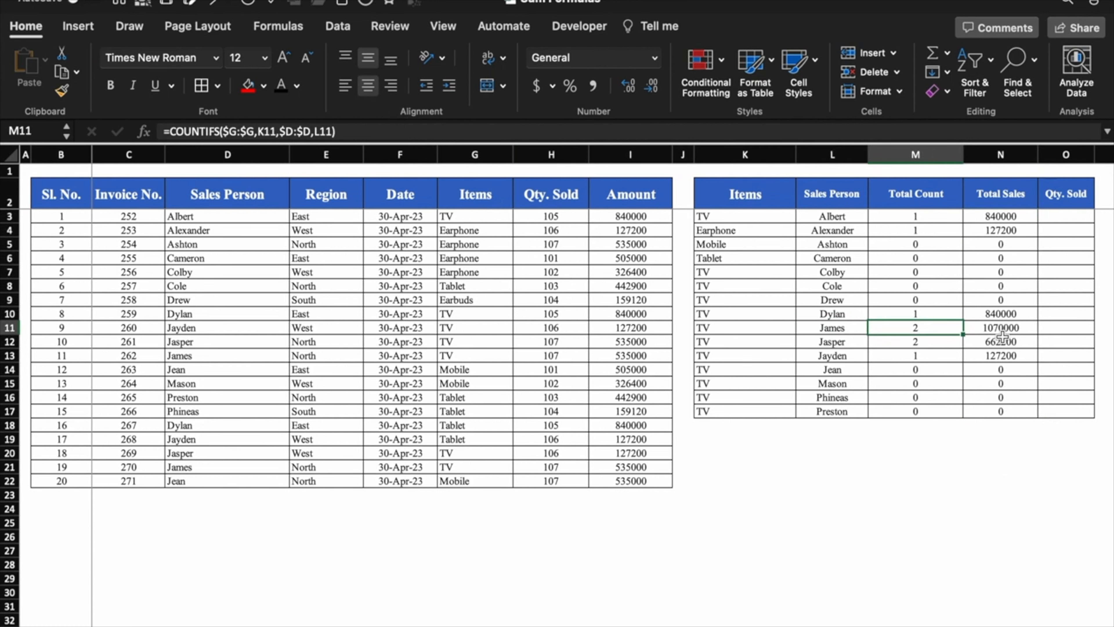
left_click(1023, 331)
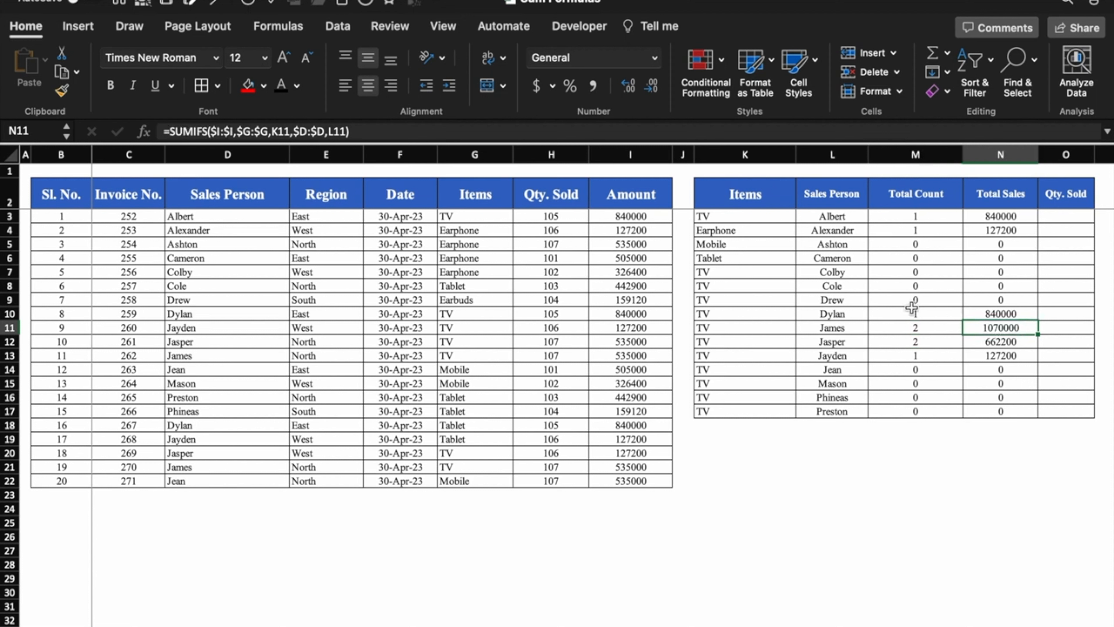
left_click(856, 315)
left_click(776, 315)
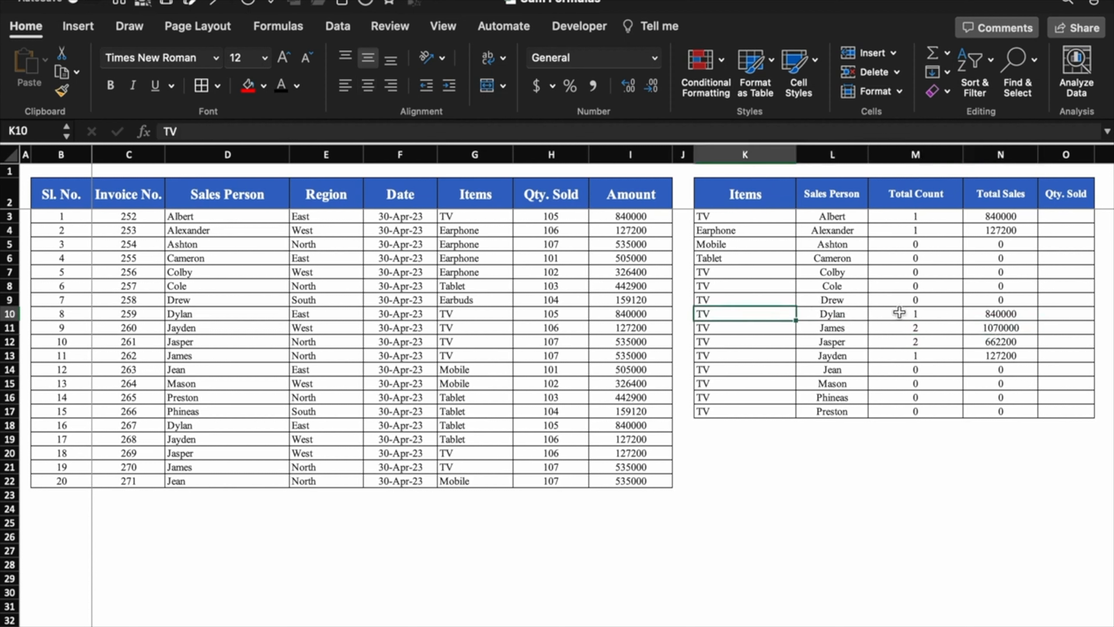
left_click(899, 315)
left_click(1009, 313)
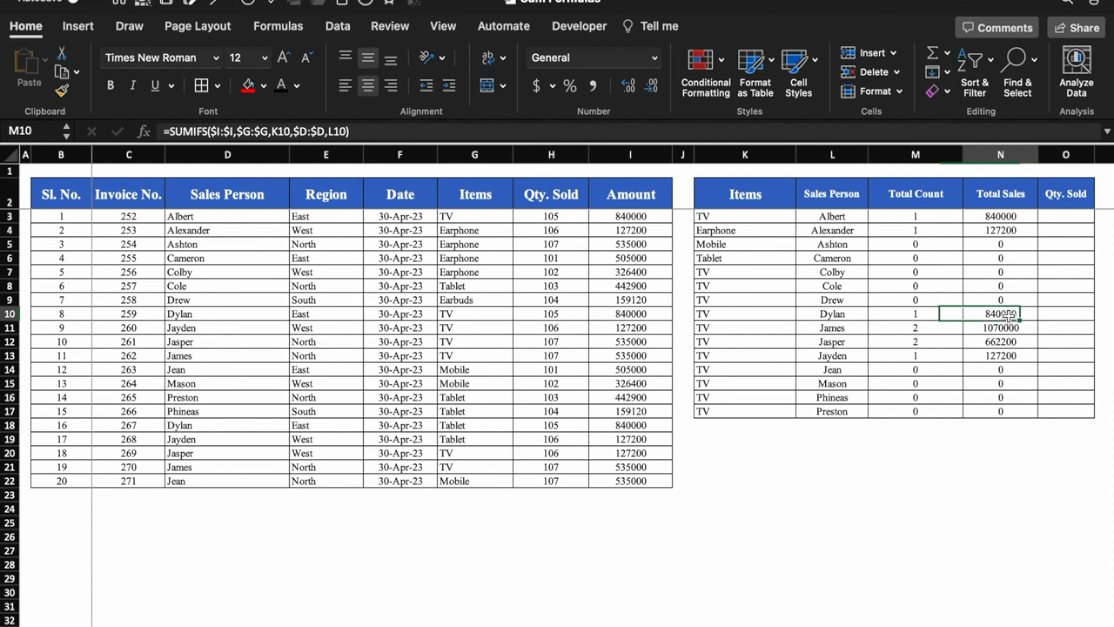
- Start a SUMIFS formula in O3 with the absolute sum range $H:$H
left_click(1066, 216)
left_click(1084, 297)
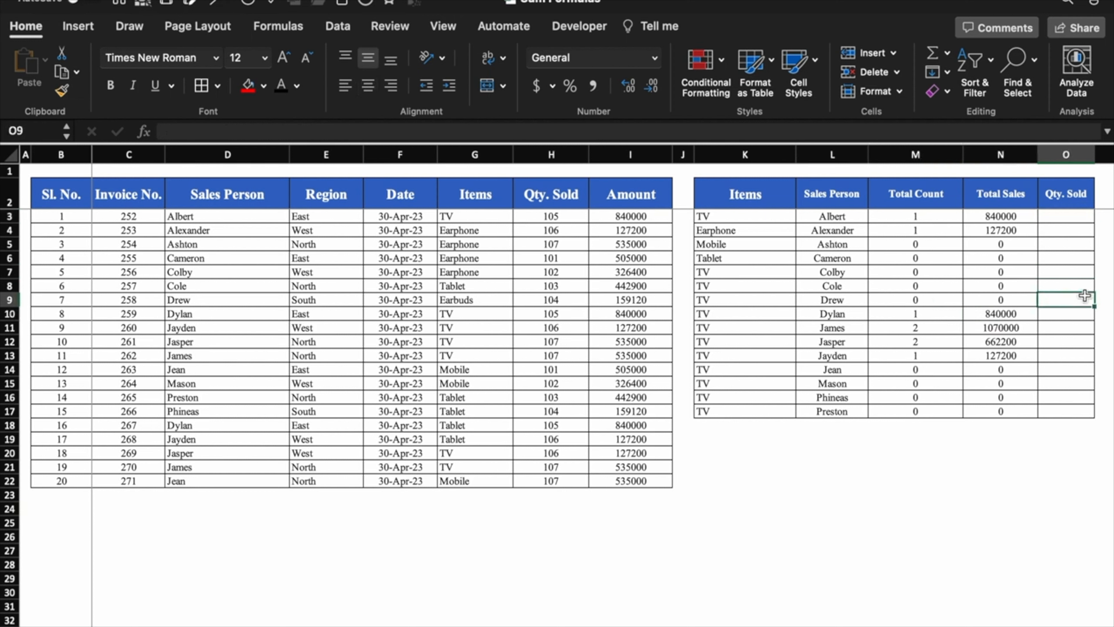
left_click(1074, 216)
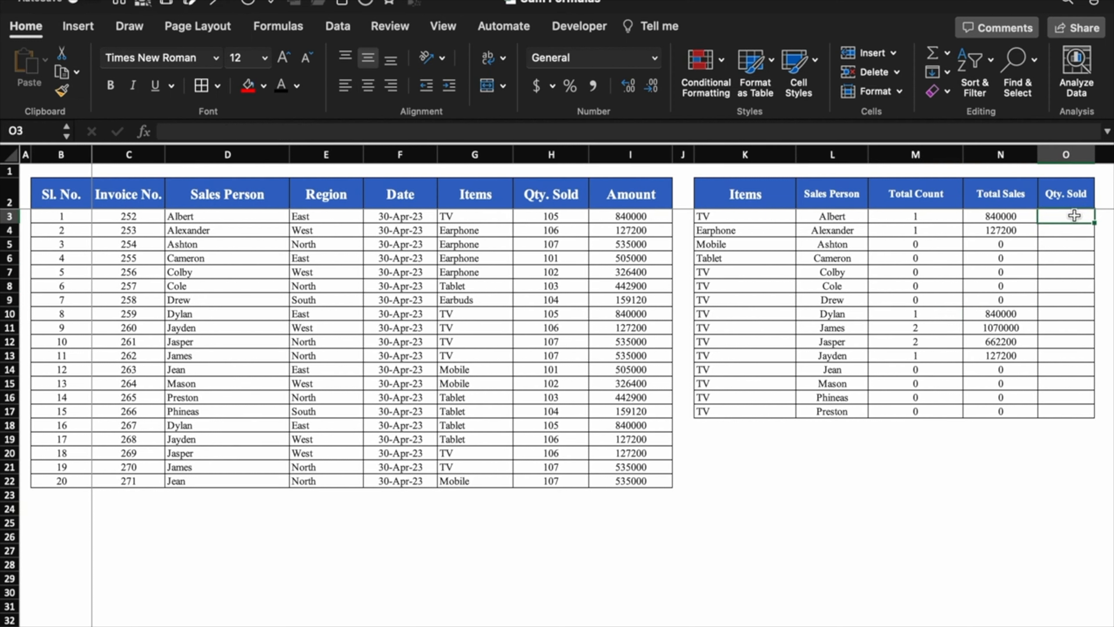
type("=sumif")
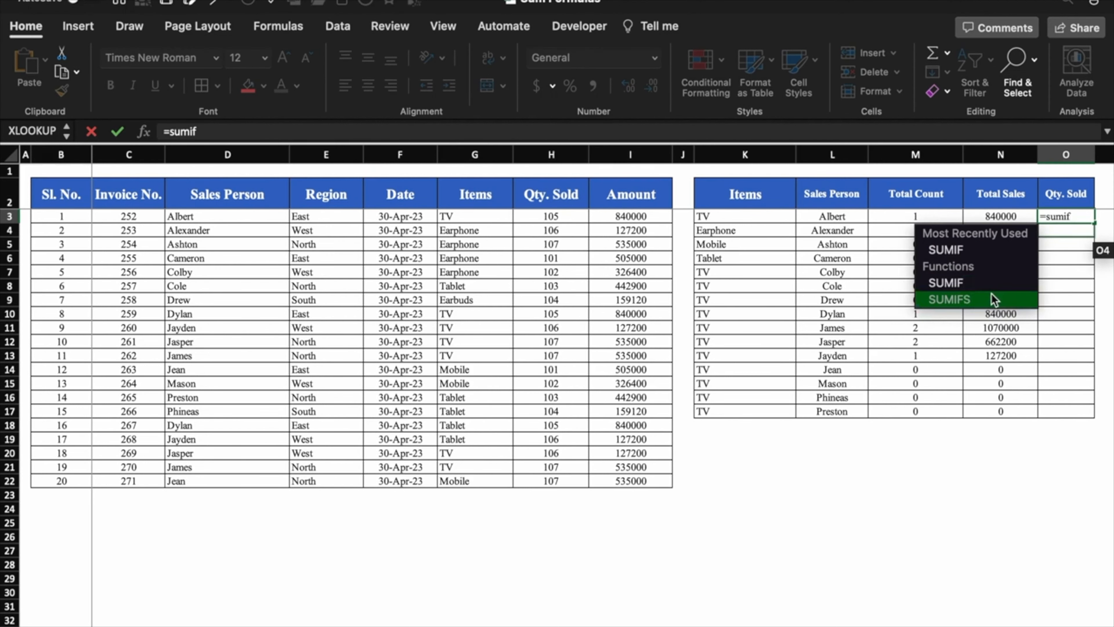
double_click(992, 299)
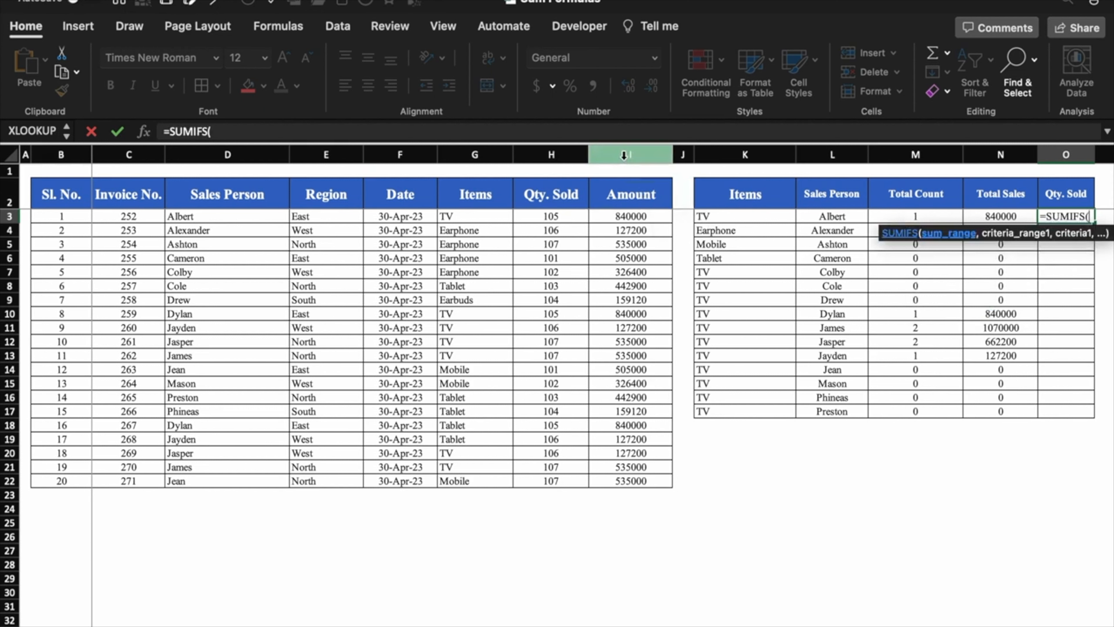
left_click(562, 155)
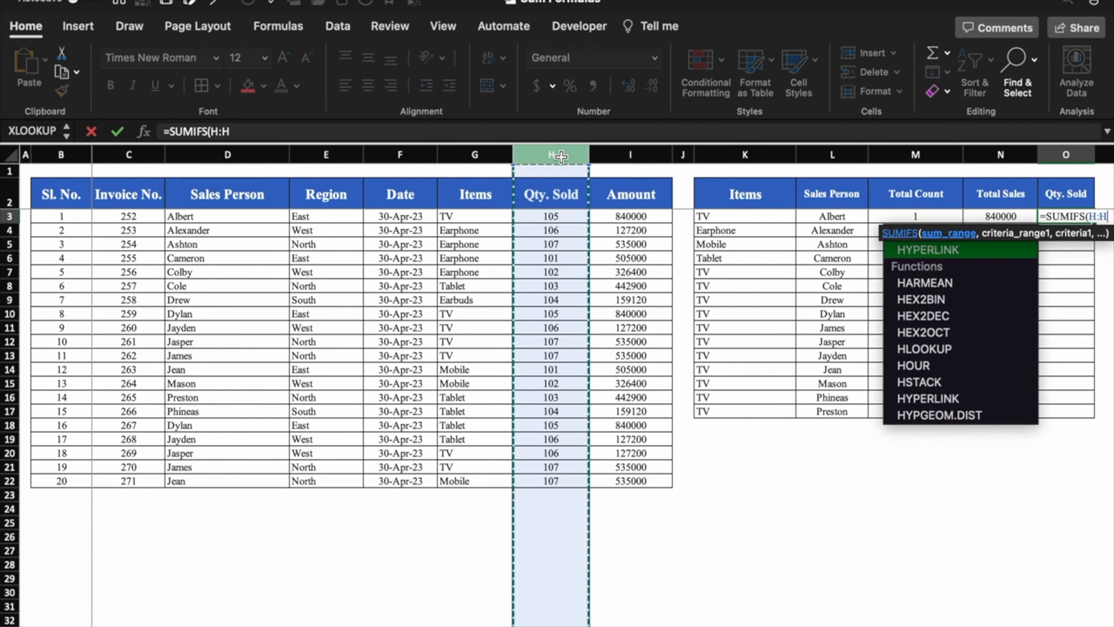
key("F4")
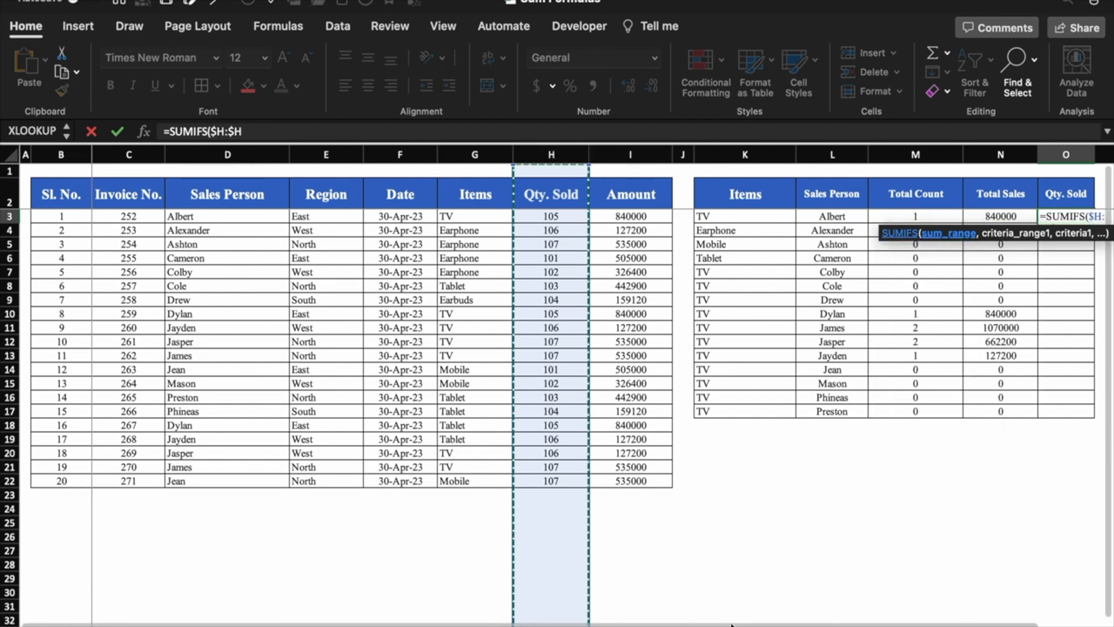
scroll(564, 386, "right", 2)
type(",")
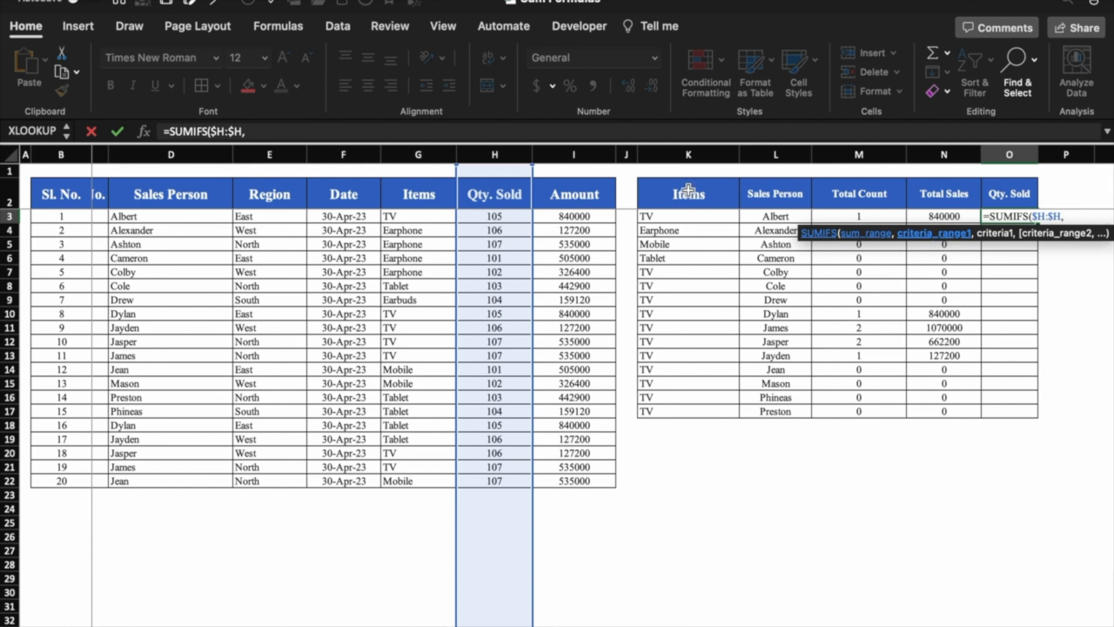
- Add the first criteria range $G:$G and criterion K3 to the O3 SUMIFS formula
left_click(431, 151)
key("F4")
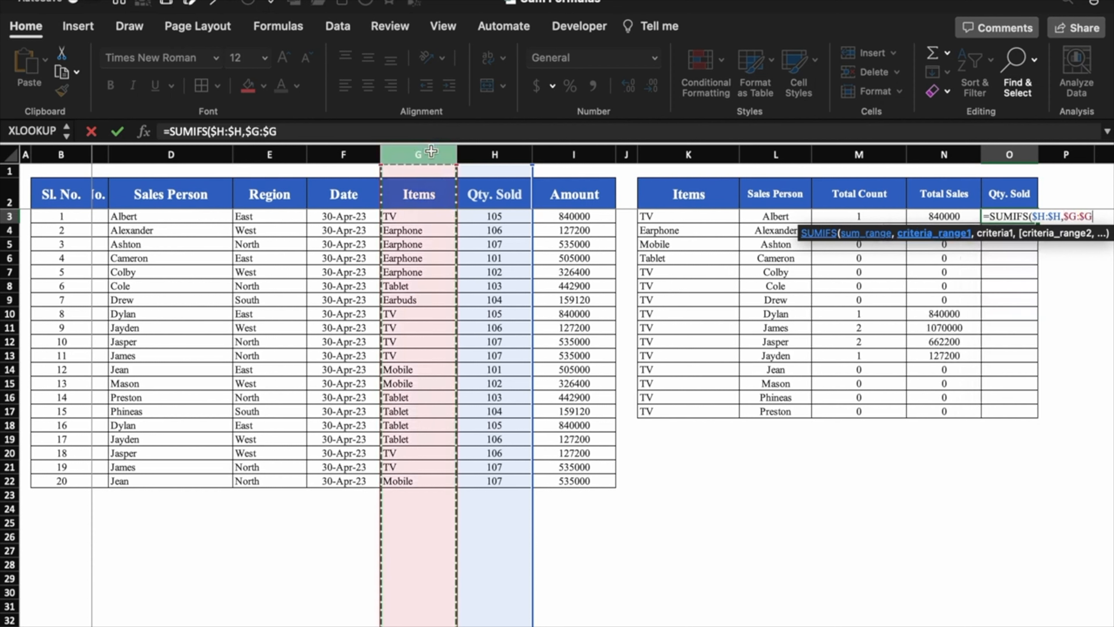
type(",")
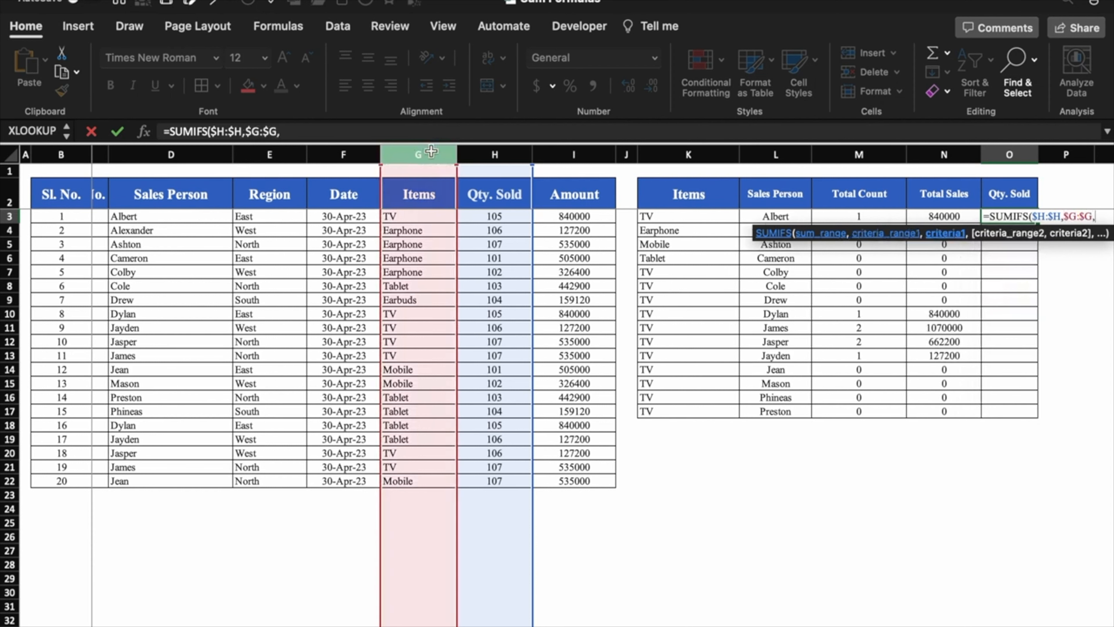
left_click(713, 212)
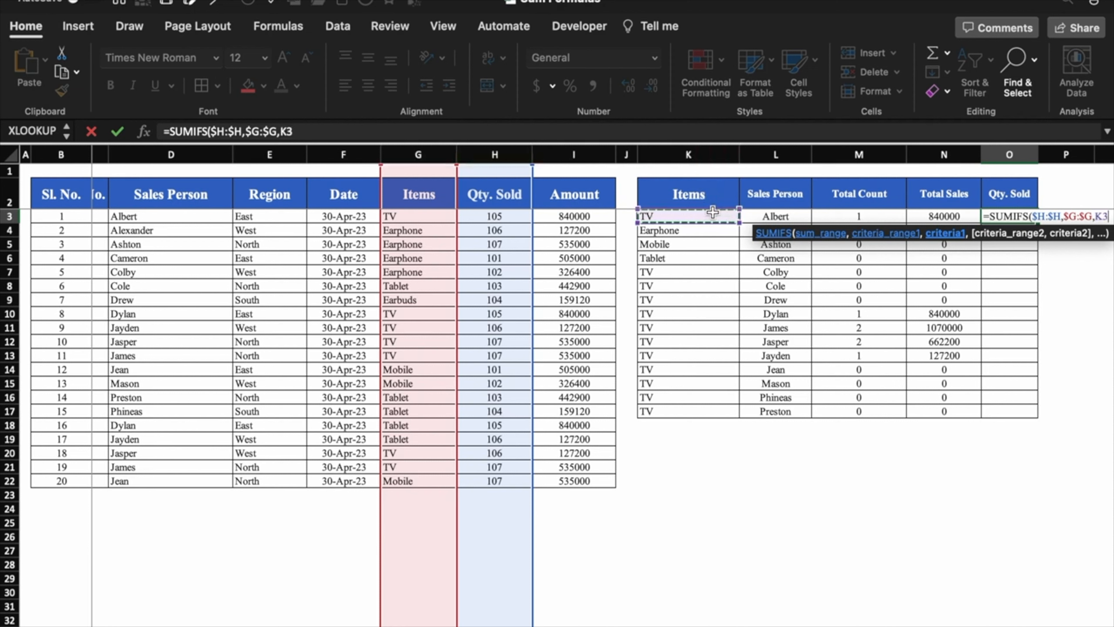
type(",")
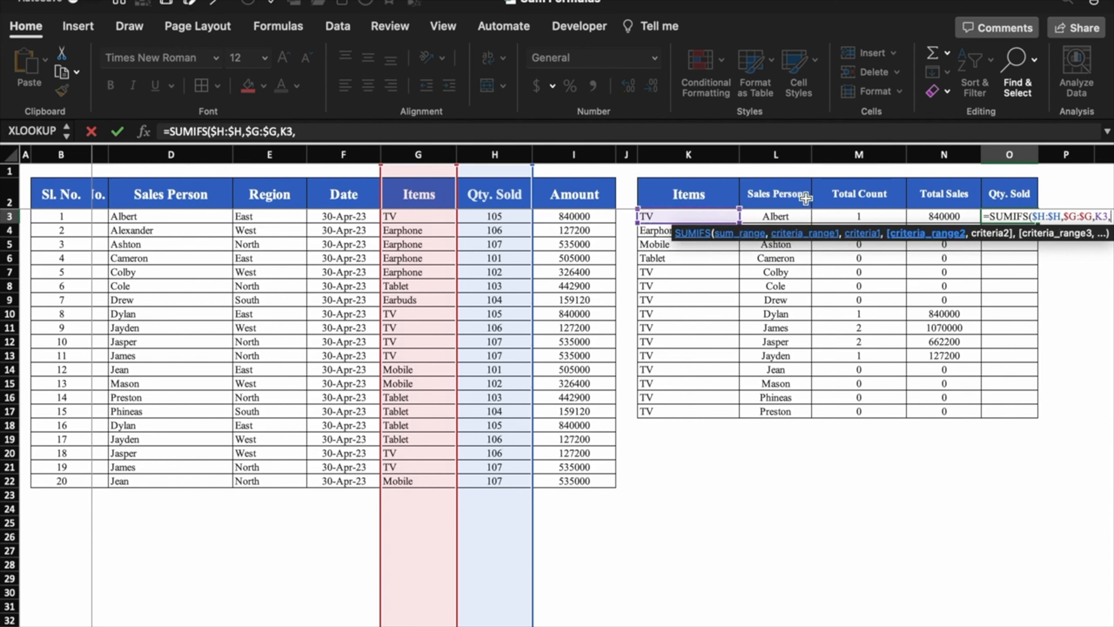
- Finish the Qty. Sold formula in O3 with the second criteria range $D:$D and criterion L3
left_click(183, 155)
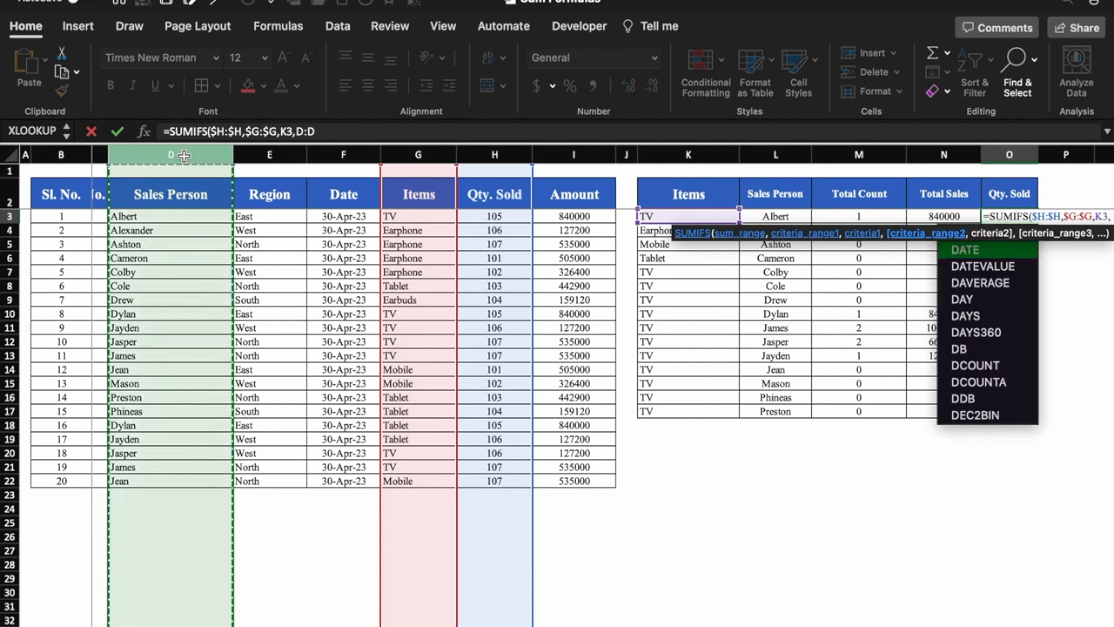
key("F4")
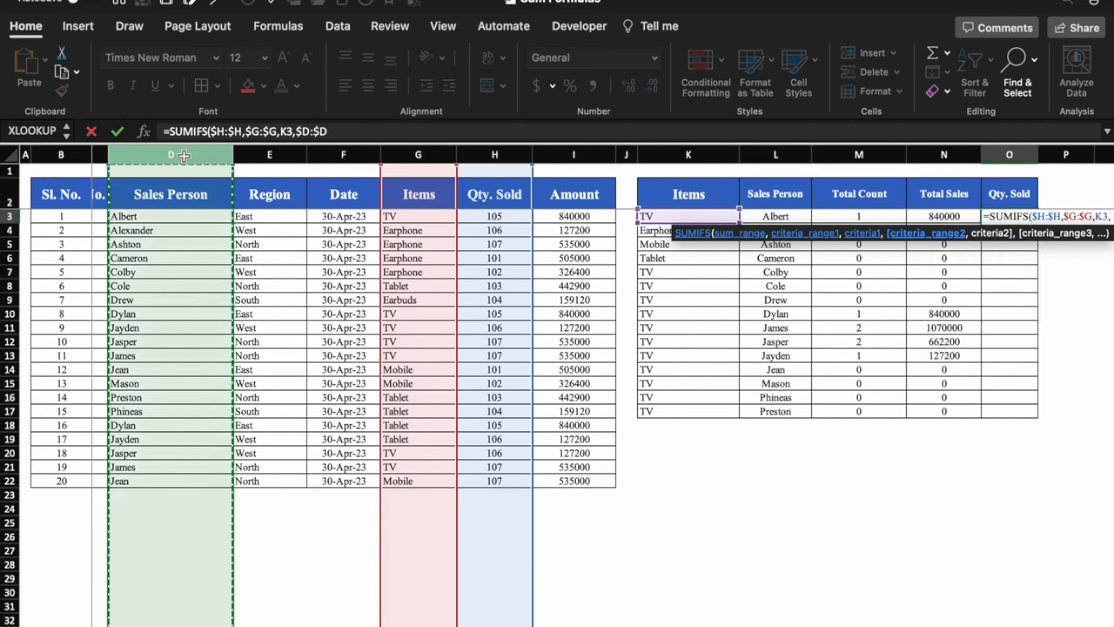
type(",")
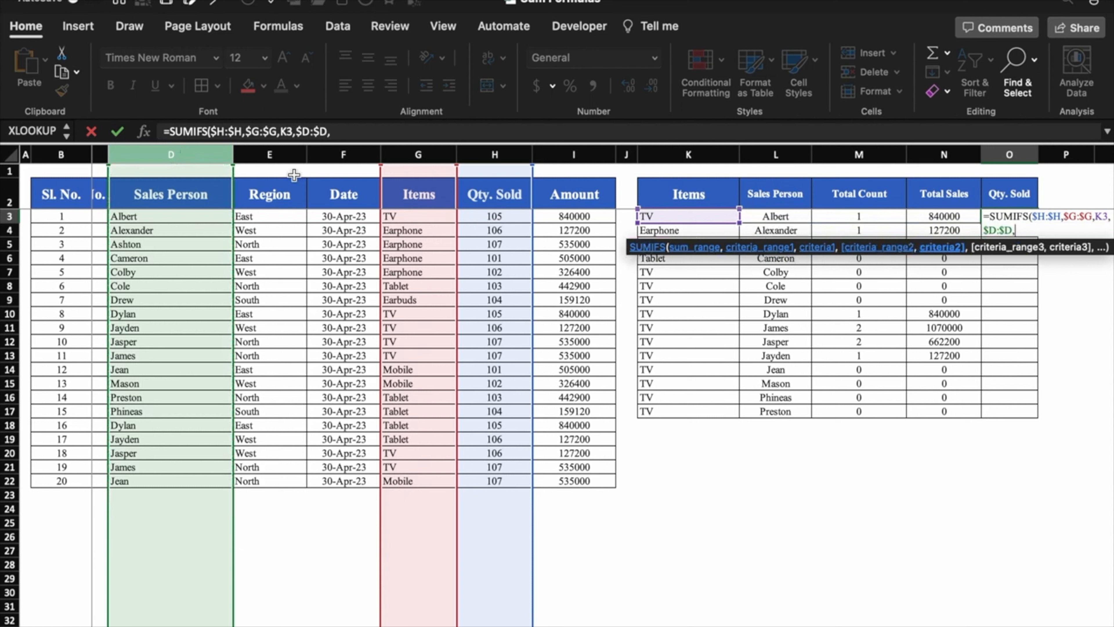
left_click(763, 217)
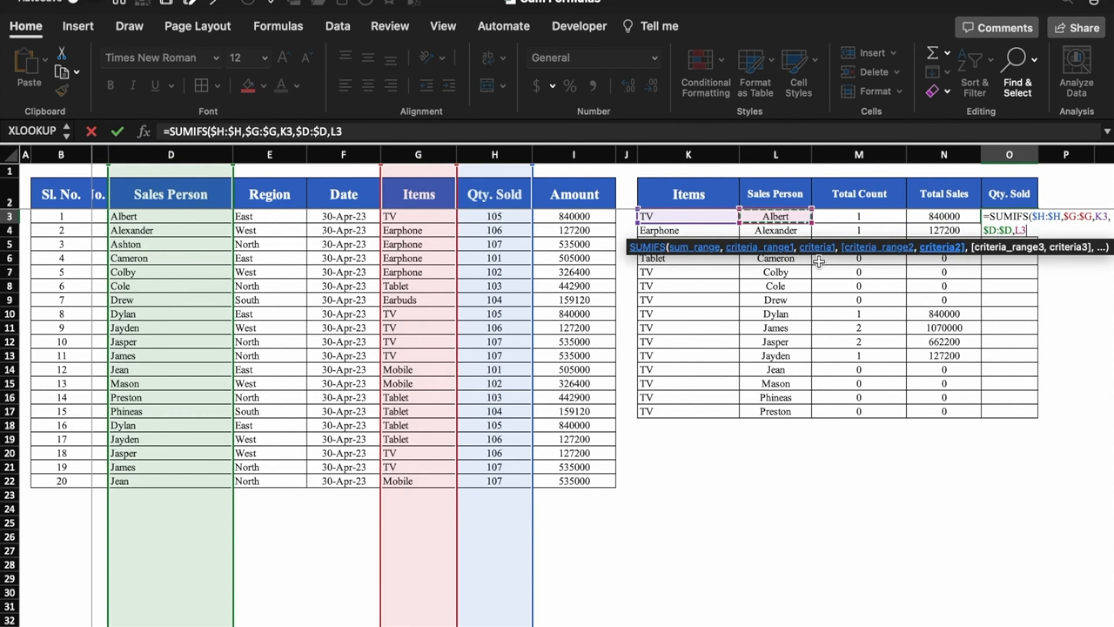
type(")")
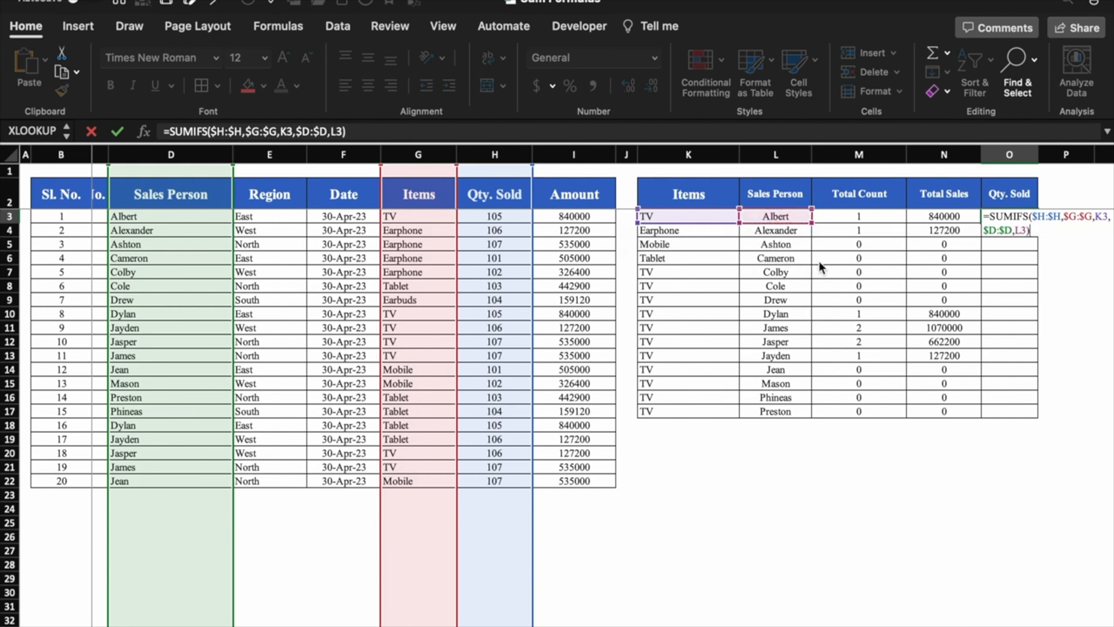
key("Return")
- Fill the Qty. Sold formula from O3 down to O17 and center the results
left_click(1026, 220)
left_click_drag(1039, 222, 1048, 415)
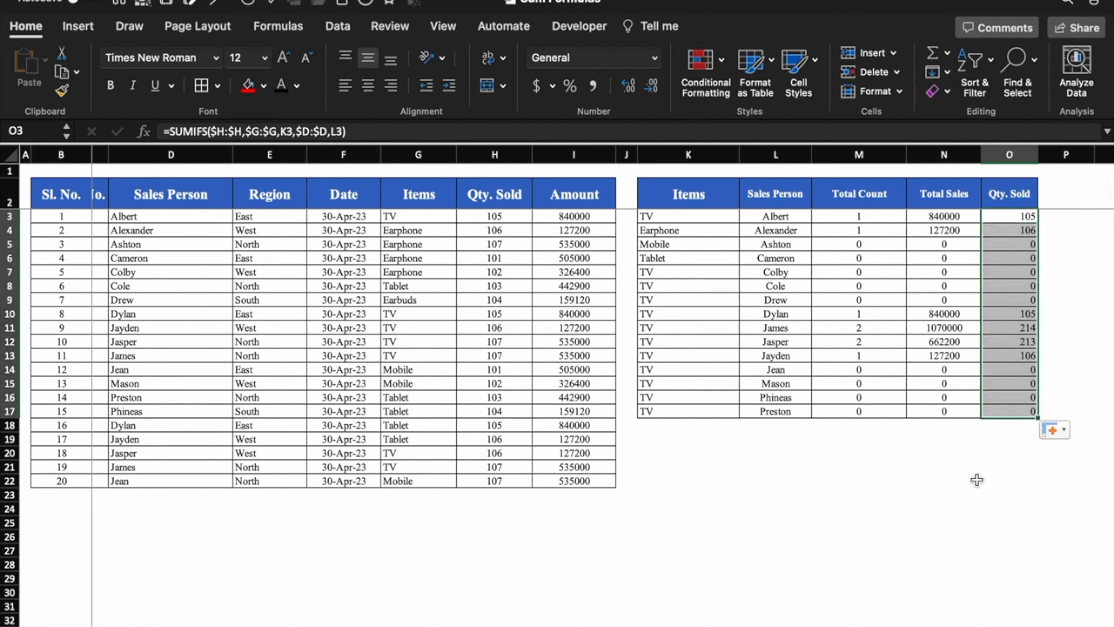
left_click(368, 86)
- Review the item, sales person, Total Count, Qty. Sold and Total Sales cells in row 10 of the summary table
left_click(702, 310)
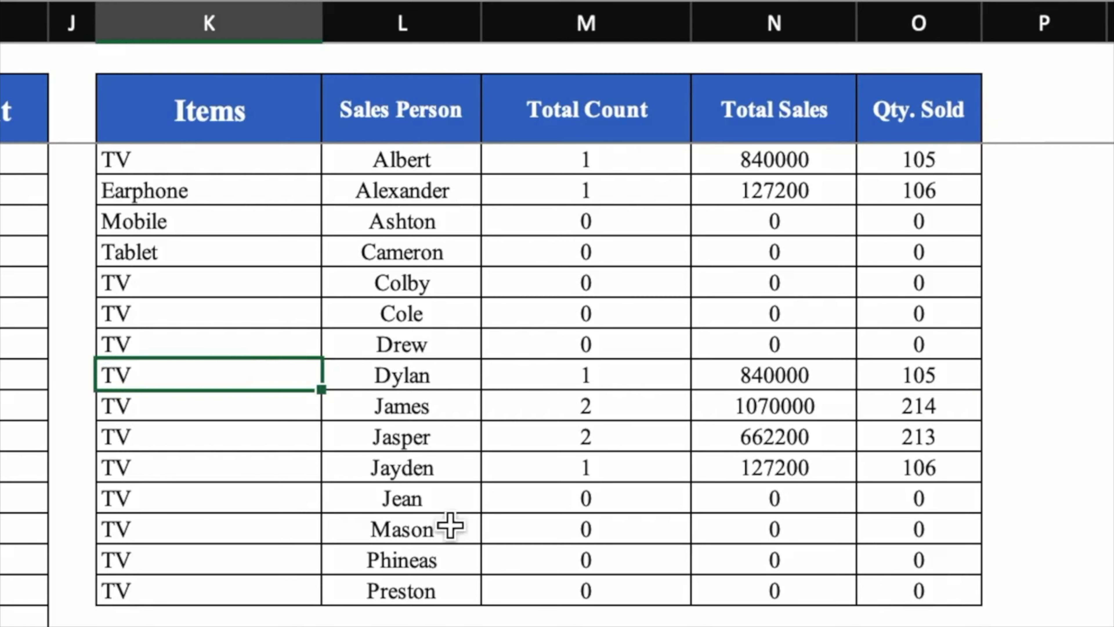
left_click(410, 377)
left_click(261, 377)
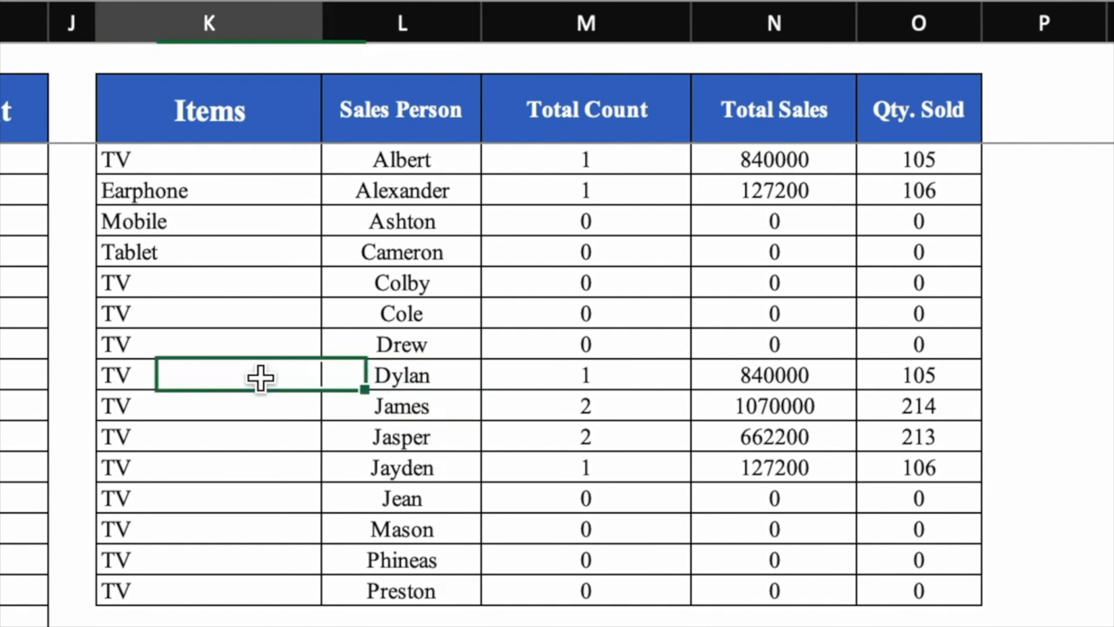
left_click(604, 380)
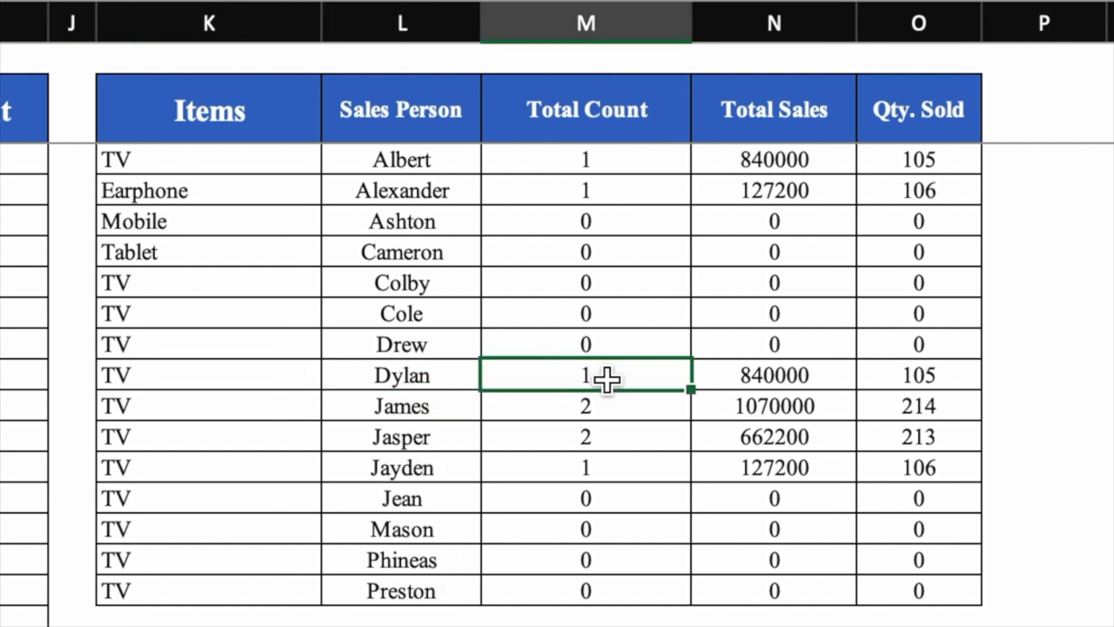
left_click(930, 375)
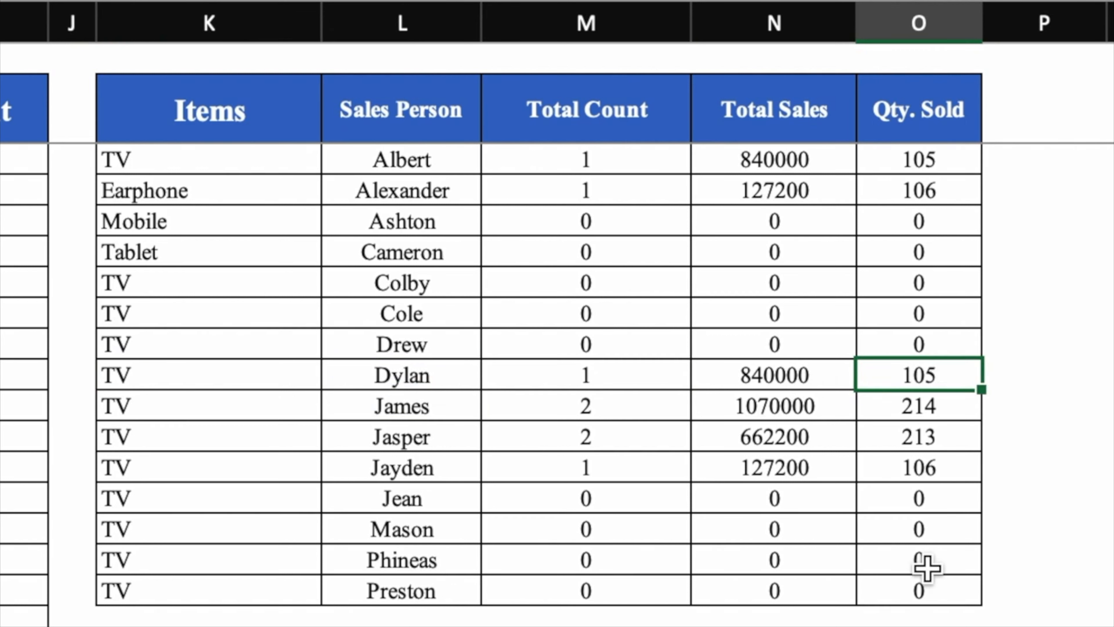
left_click(813, 375)
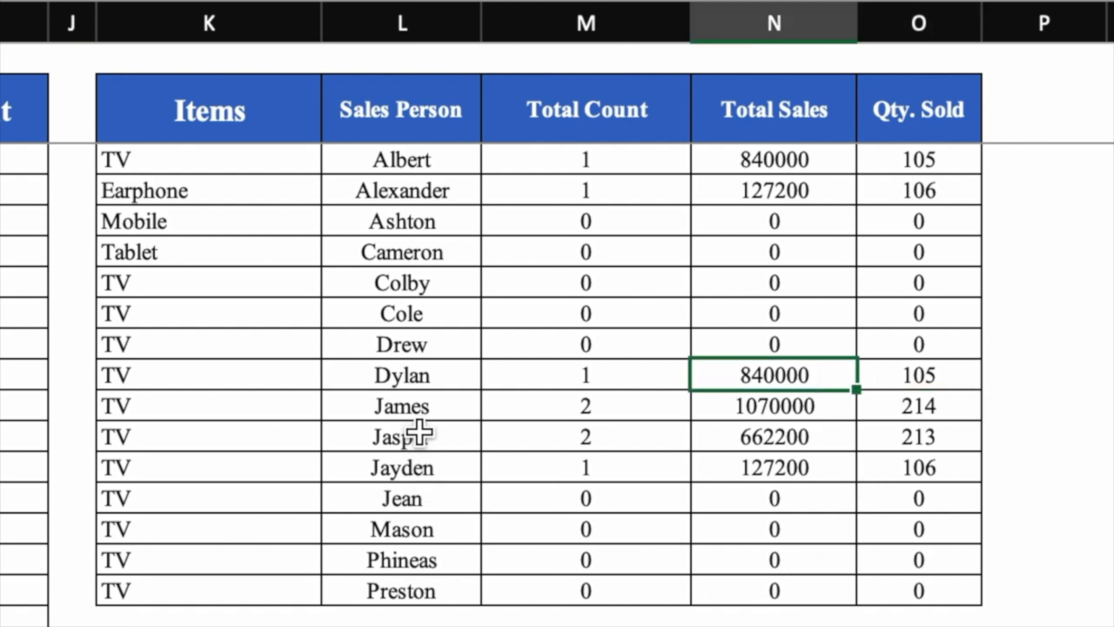
- Clear the Total Count formula in M11 and undo the deletion
left_click(429, 412)
left_click(583, 410)
key("Delete")
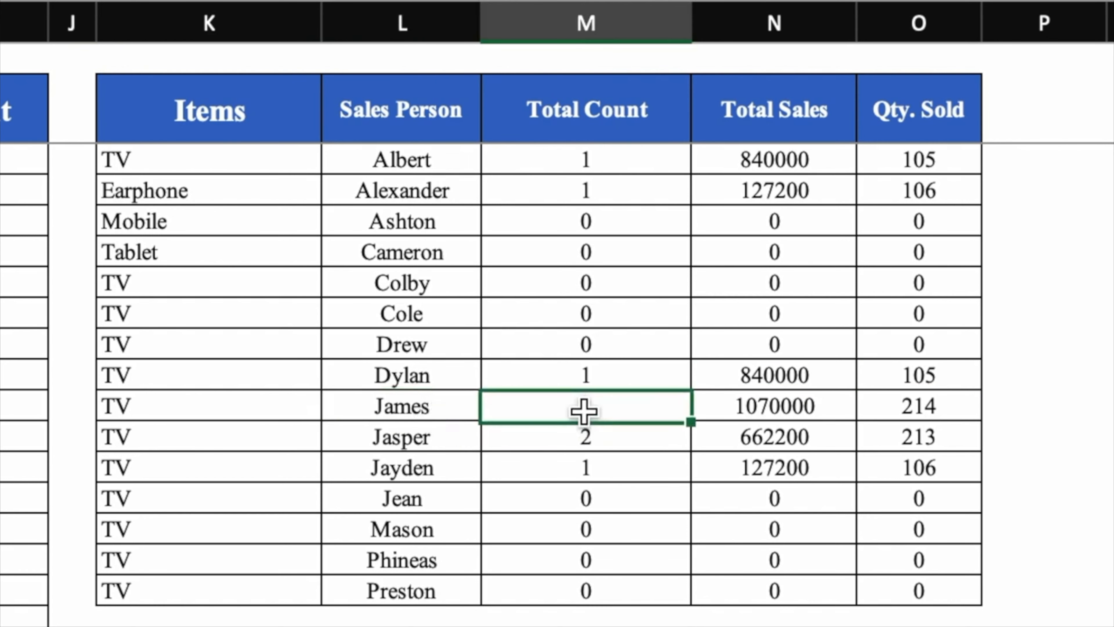
key("ctrl+z")
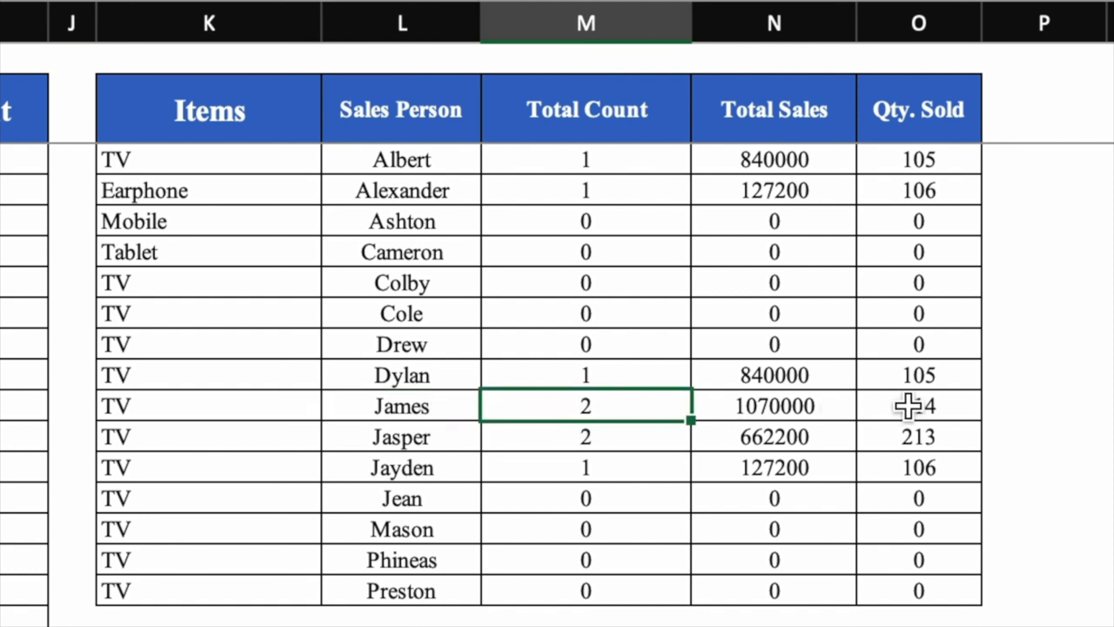